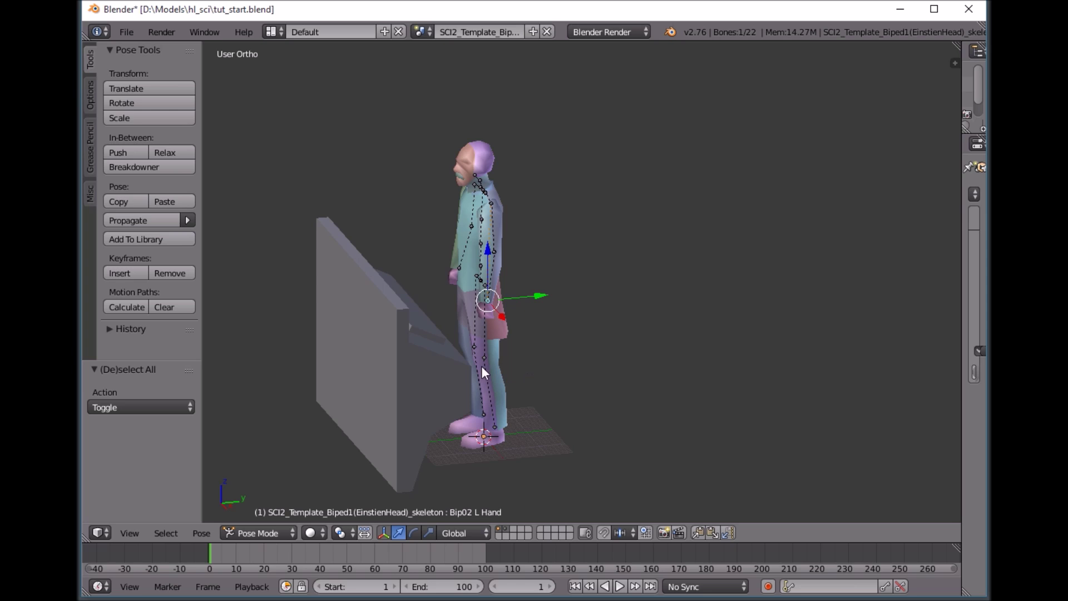
- Put the character's armature in pose mode and pull the hand bones outward as a rig test
middle_click_drag(482, 366, 490, 371)
scroll(490, 365, "up", 2)
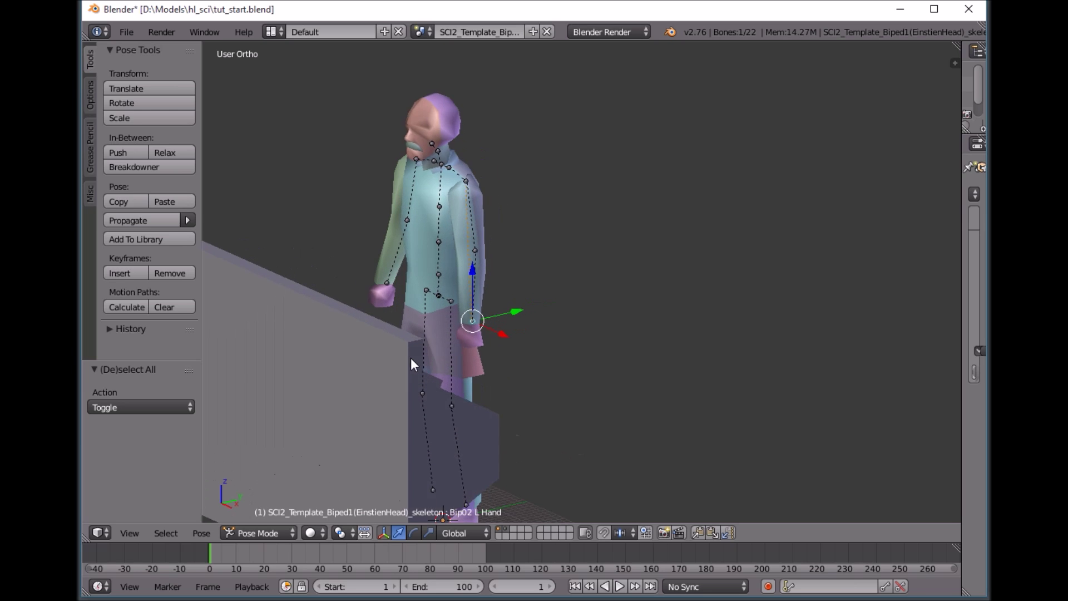
middle_click_drag(410, 358, 585, 340)
left_click_drag(585, 342, 654, 275)
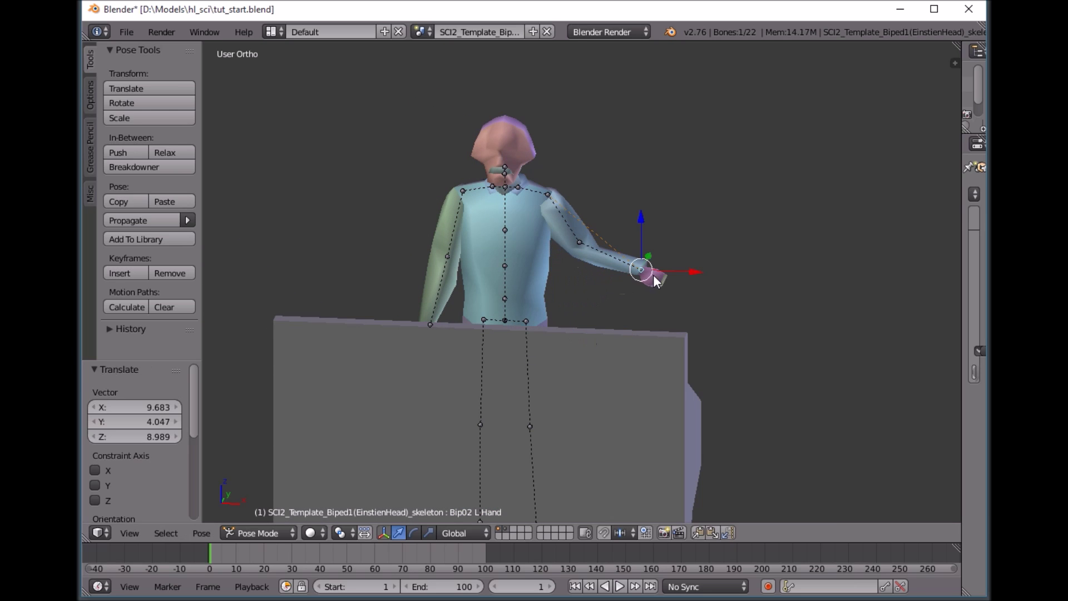
right_click(477, 332)
right_click(524, 319)
middle_click_drag(523, 317, 430, 341)
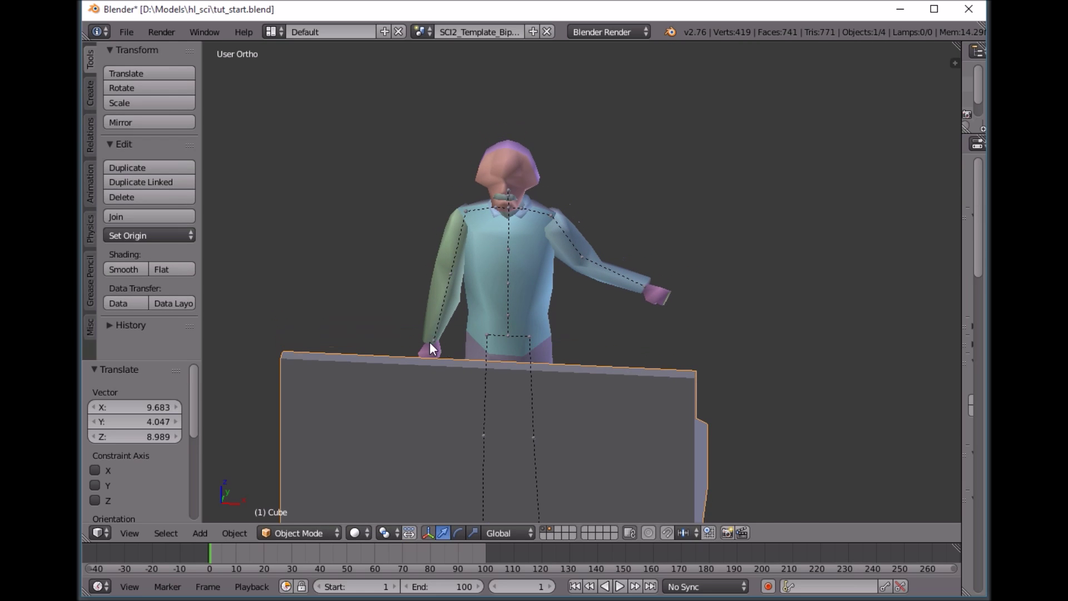
key("ctrl+Tab")
right_click(432, 338)
key("g")
left_click(438, 296)
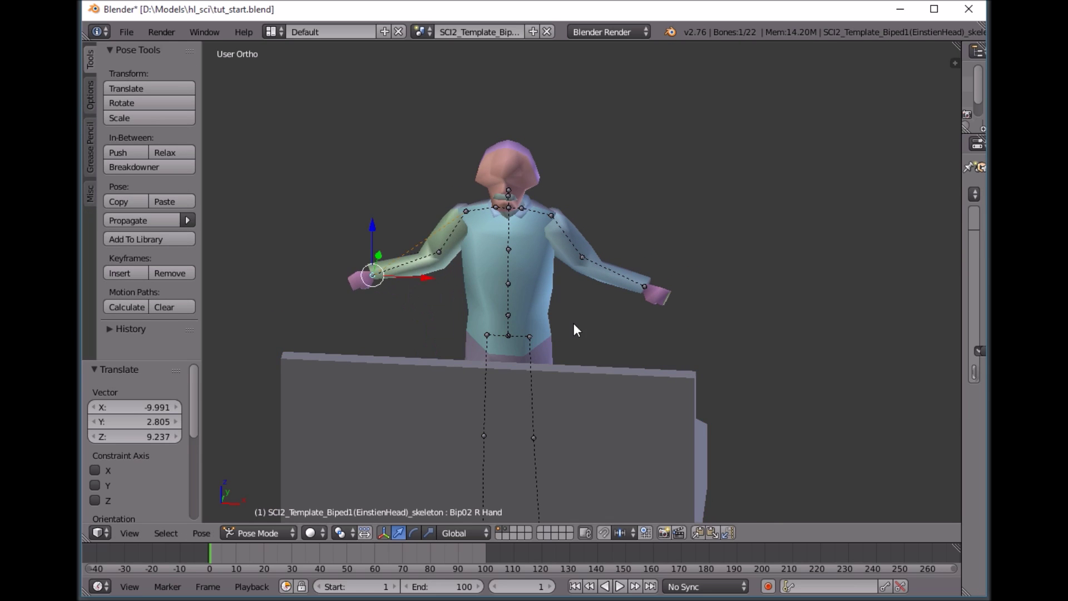
- Lift the left leg by moving the left foot bone up and behind
middle_click_drag(573, 329, 470, 461)
right_click(466, 483)
key("g")
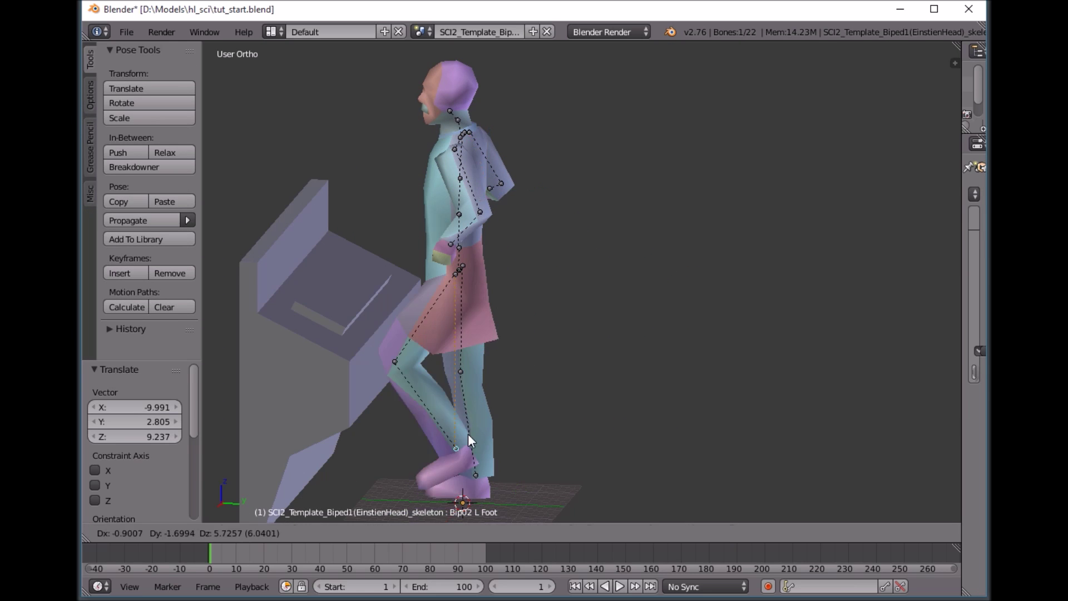
left_click(577, 341)
- Select every bone of the rig and bring up the pose's Clear Transform options
middle_click_drag(478, 390, 520, 401)
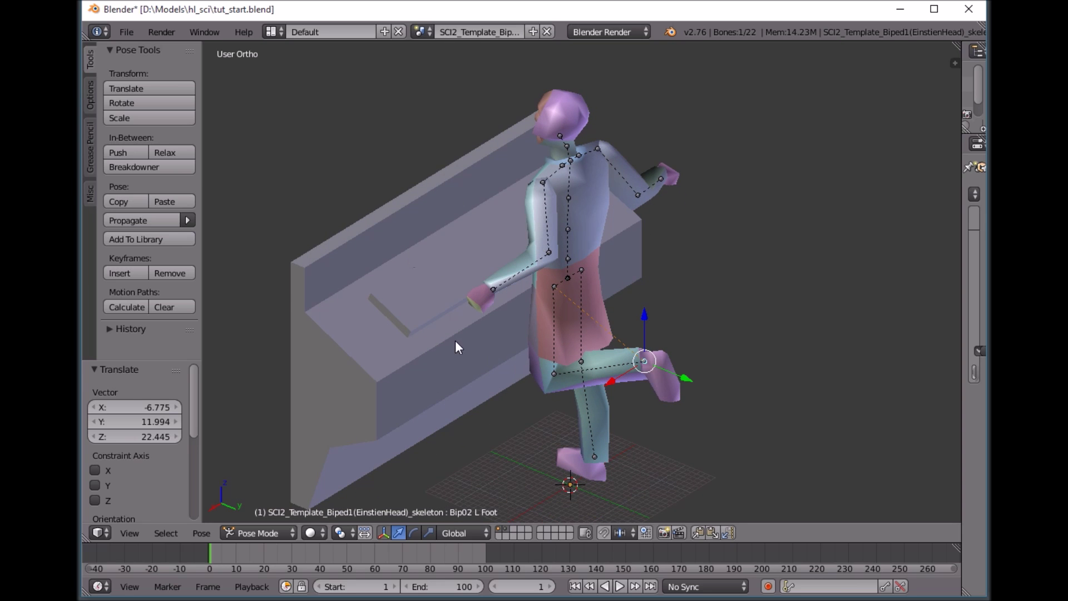
middle_click_drag(456, 341, 562, 300)
key("a")
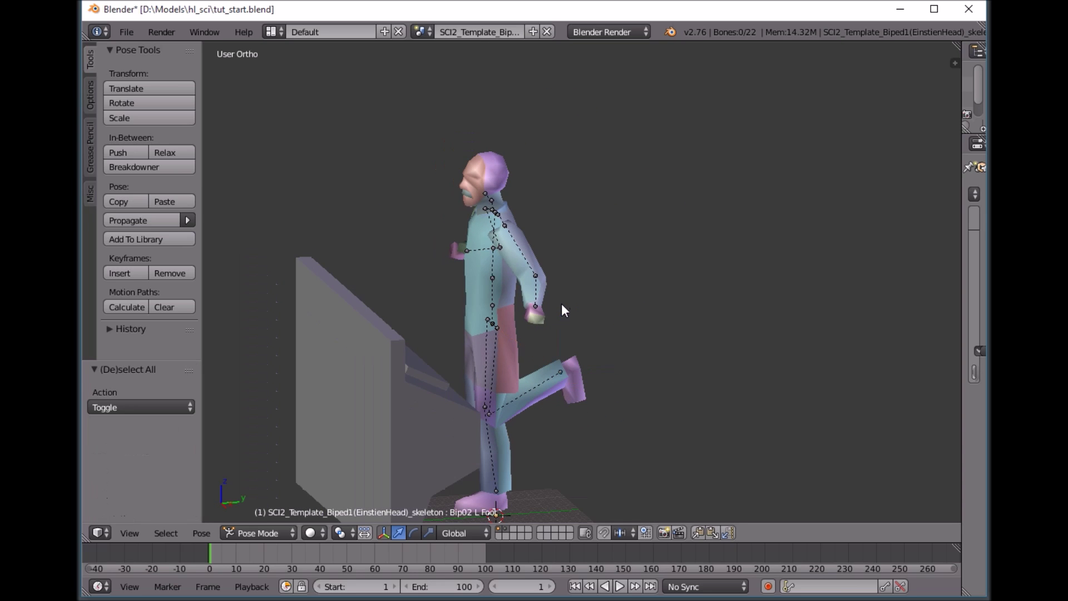
key("a")
left_click(215, 532)
- Clear all bone transforms with Clear Transform > All and deselect the bones
mouse_move(238, 446)
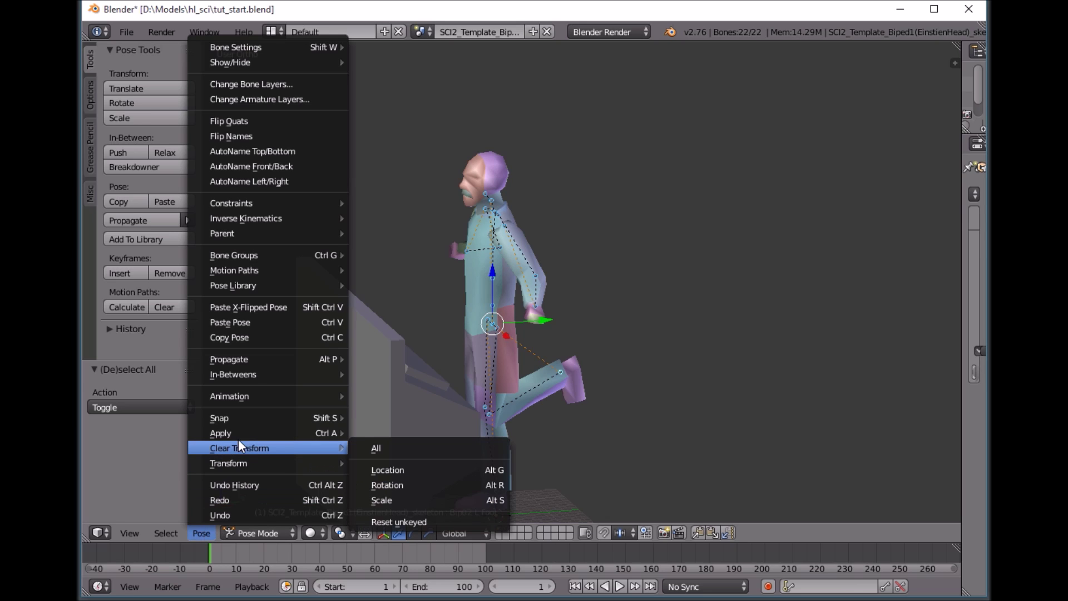
left_click(417, 448)
middle_click_drag(423, 437, 492, 383)
key("a")
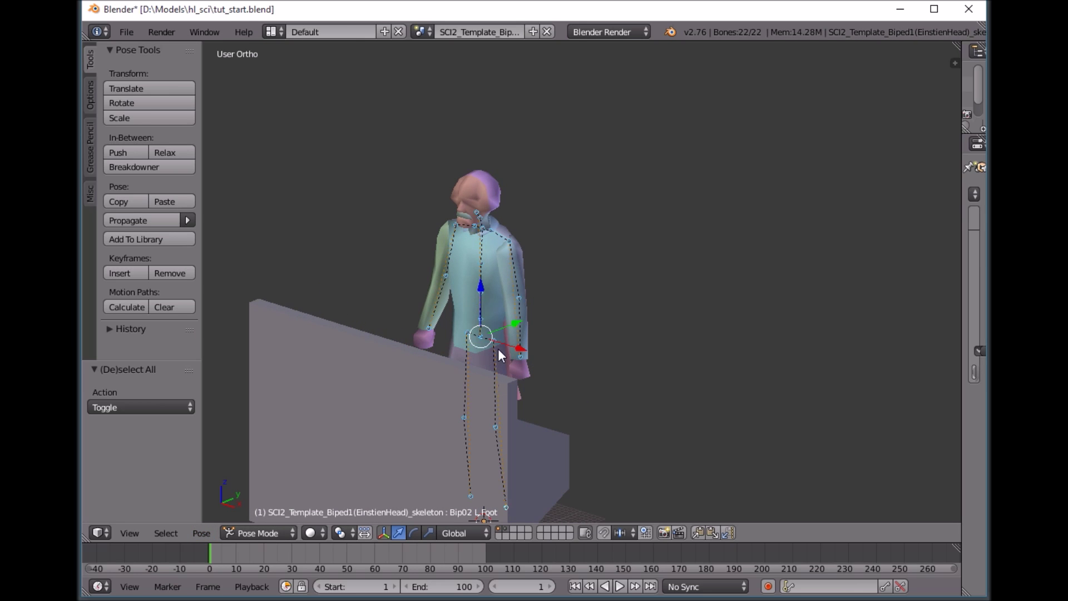
- Inspect the neutral rest pose from a more side-on angle with no bones selected
scroll(498, 348, "up", 3)
scroll(499, 352, "up", 1)
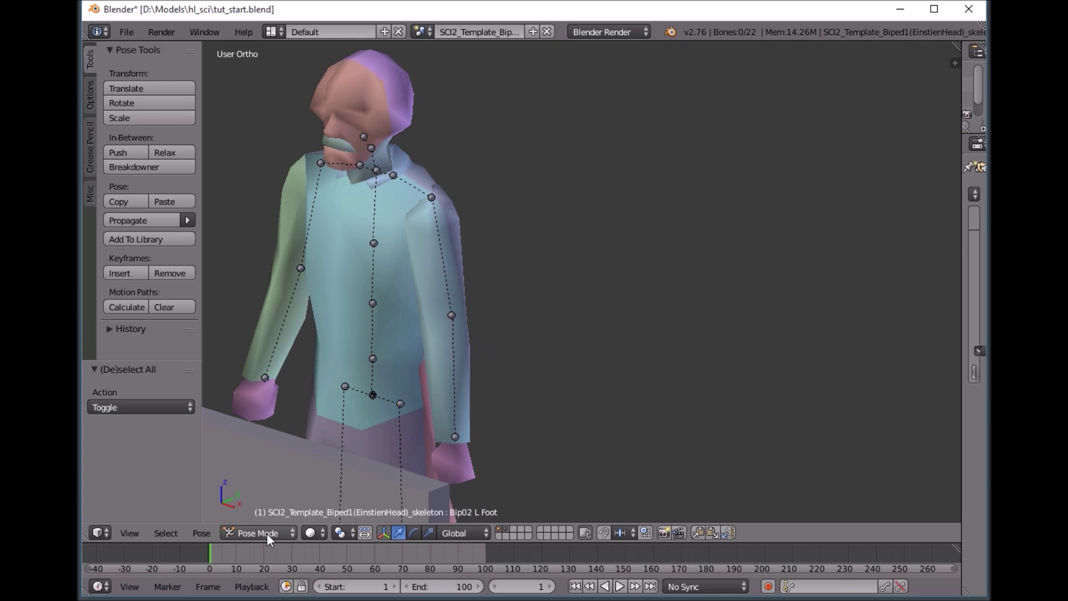
key("a")
middle_click_drag(374, 397, 402, 390)
key("a")
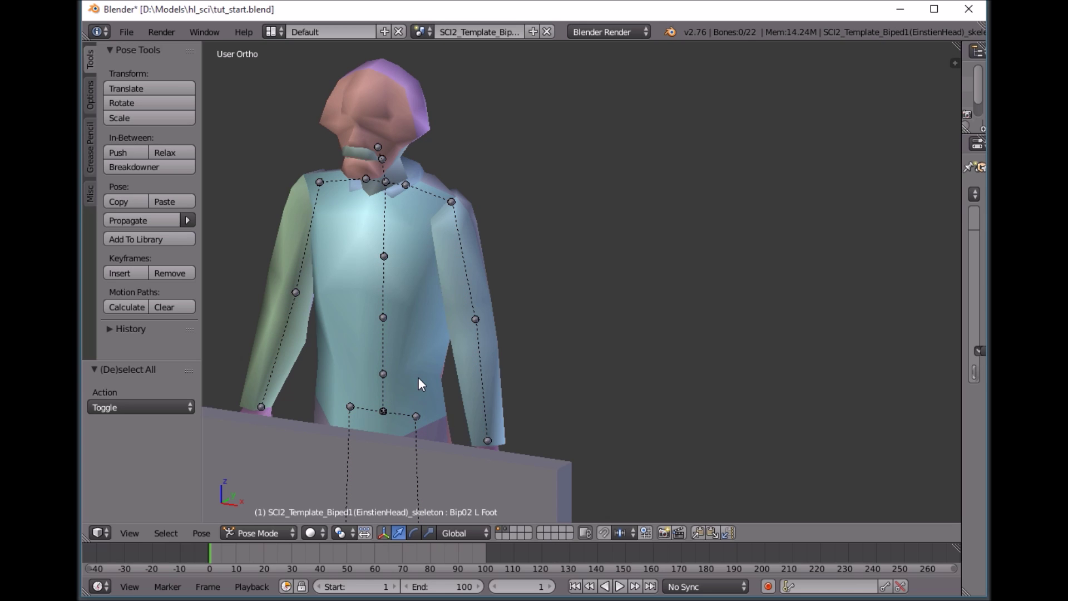
scroll(444, 344, "down", 3)
middle_click_drag(445, 343, 403, 383)
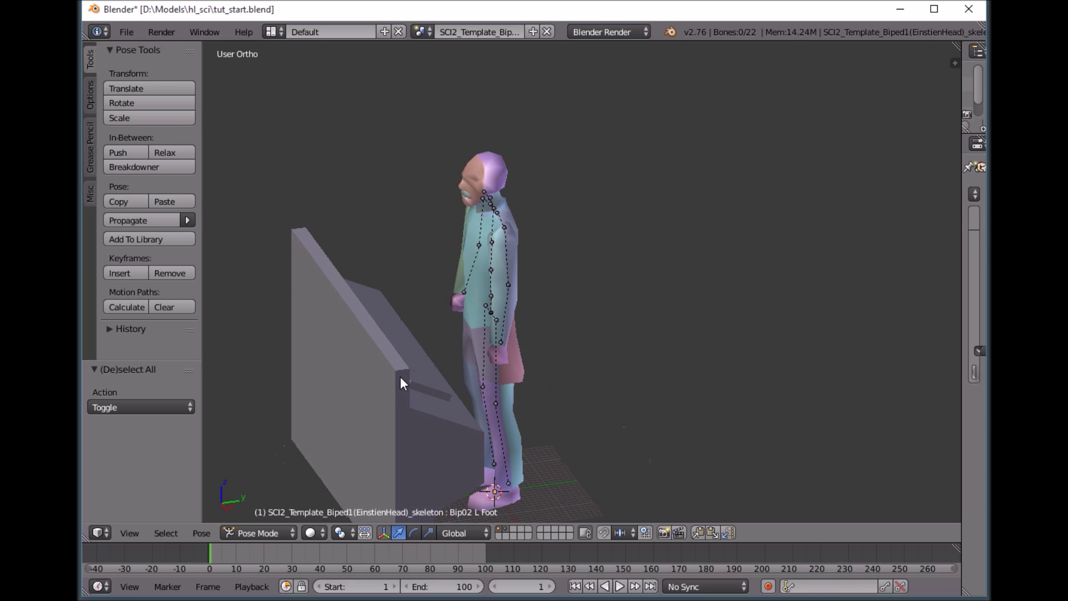
key("KP_1")
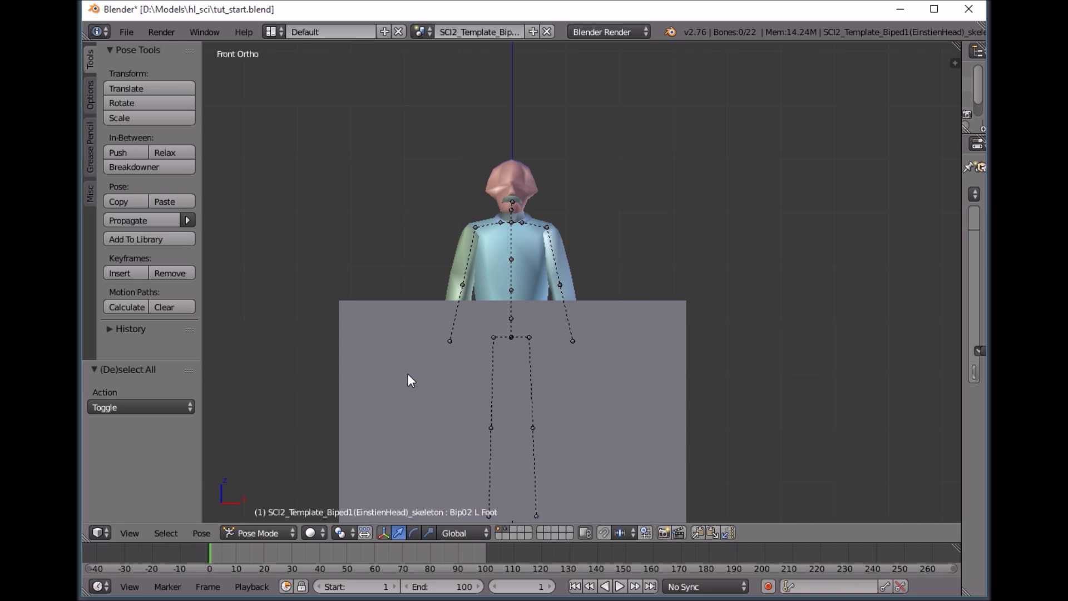
key("KP_3")
key("ctrl+KP_3")
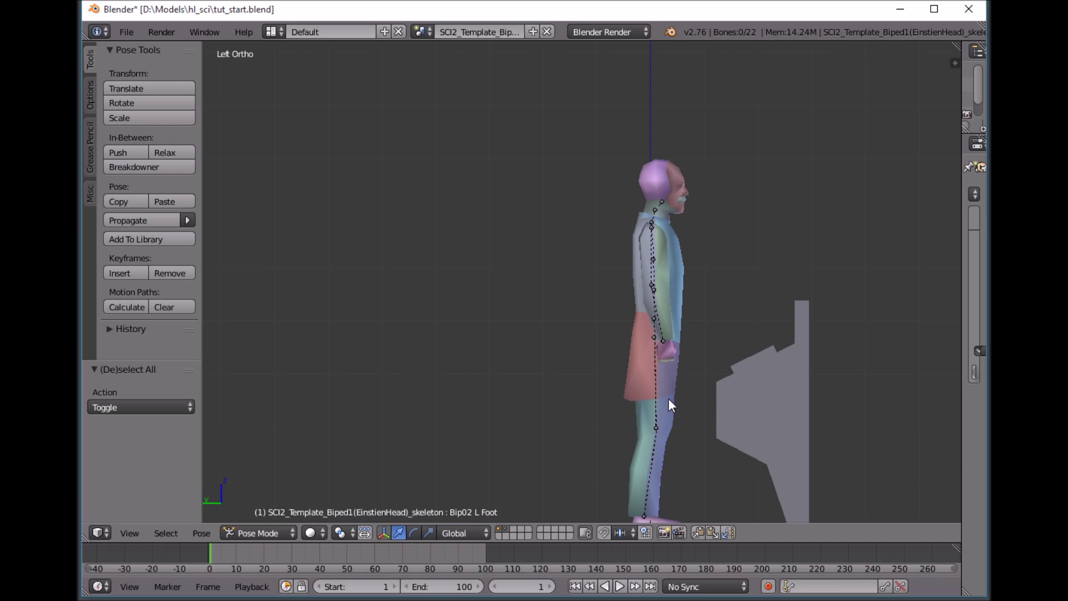
middle_click_drag(668, 400, 652, 331)
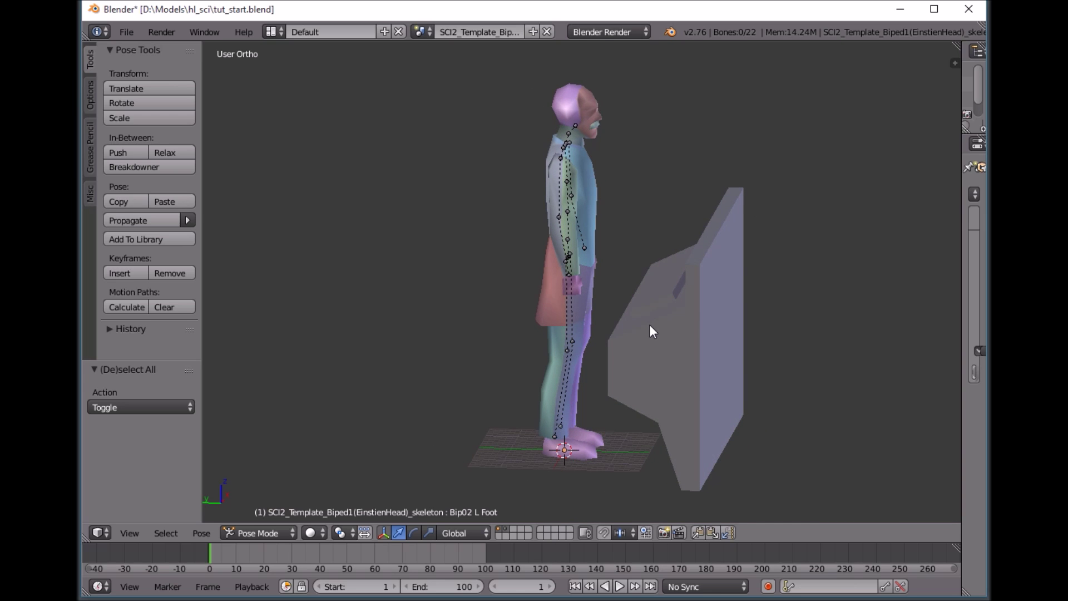
scroll(651, 330, "up", 2)
scroll(652, 329, "down", 2)
middle_click_drag(647, 311, 567, 275)
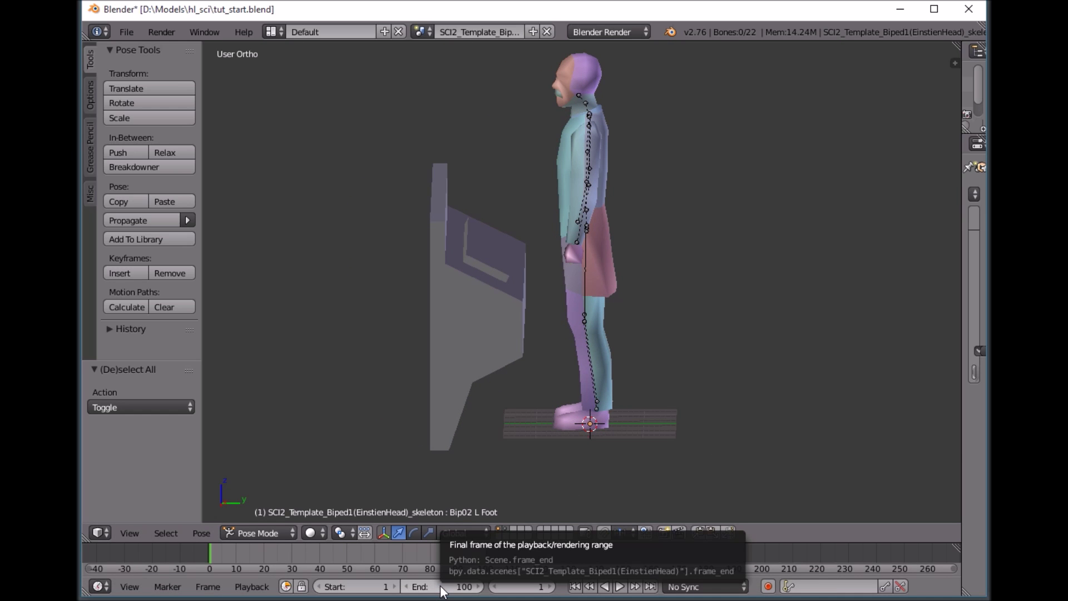
- Go back to frame 1 and insert a LocRot keyframe on all 22 bones
middle_click_drag(521, 365, 510, 417)
left_click(497, 587)
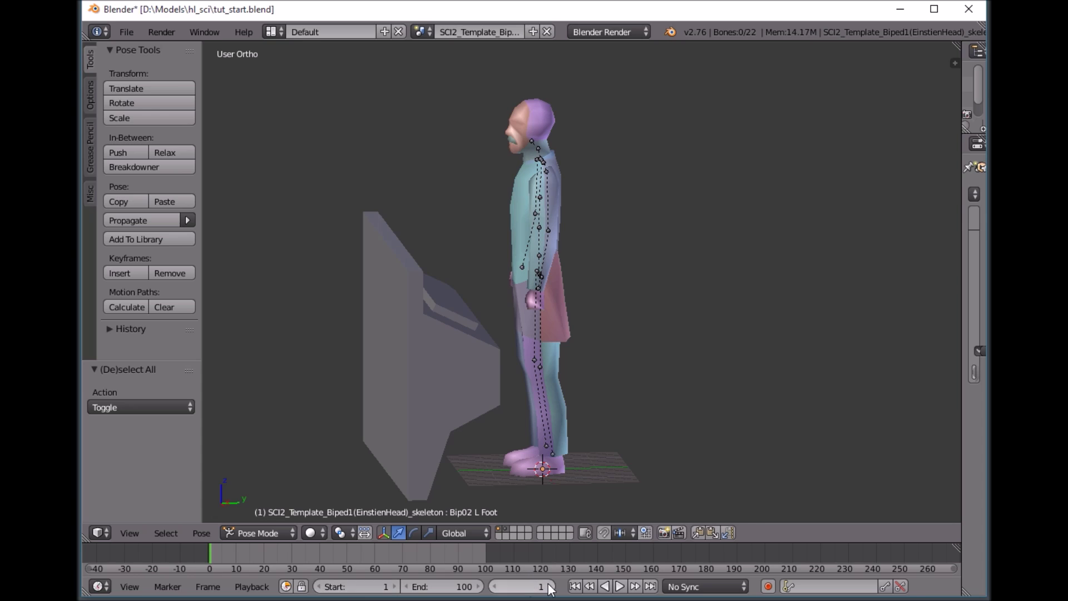
left_click(494, 587)
left_click(494, 587)
key("a")
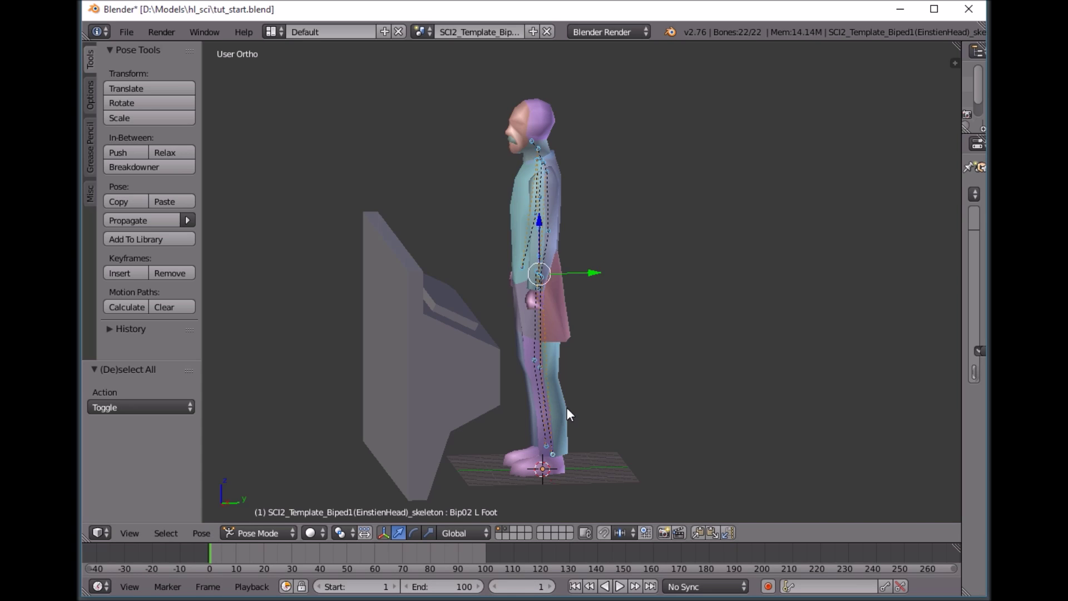
key("i")
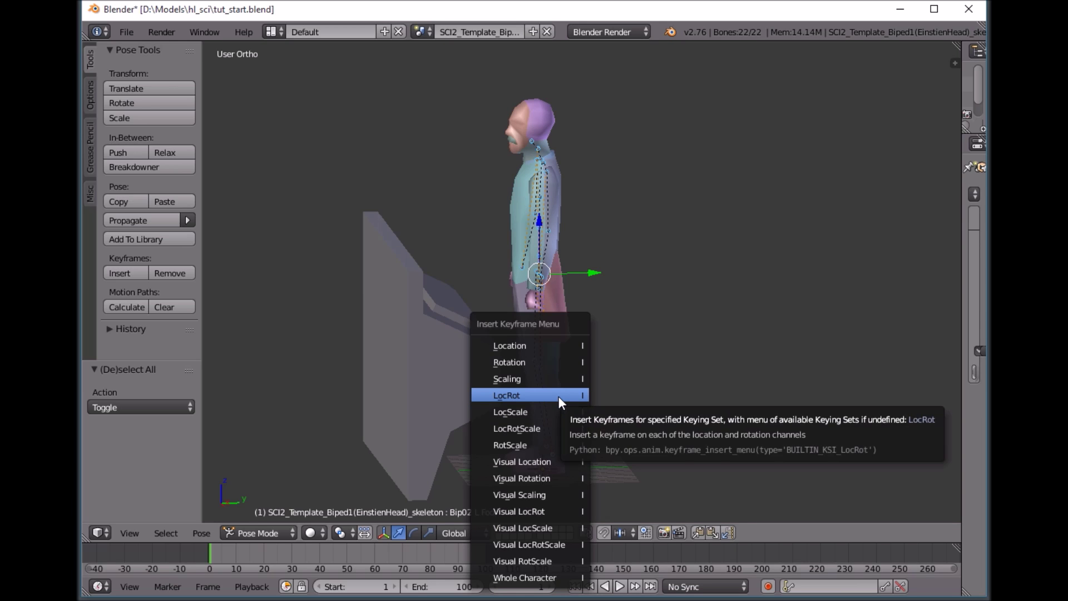
left_click(559, 396)
middle_click_drag(495, 385, 610, 394)
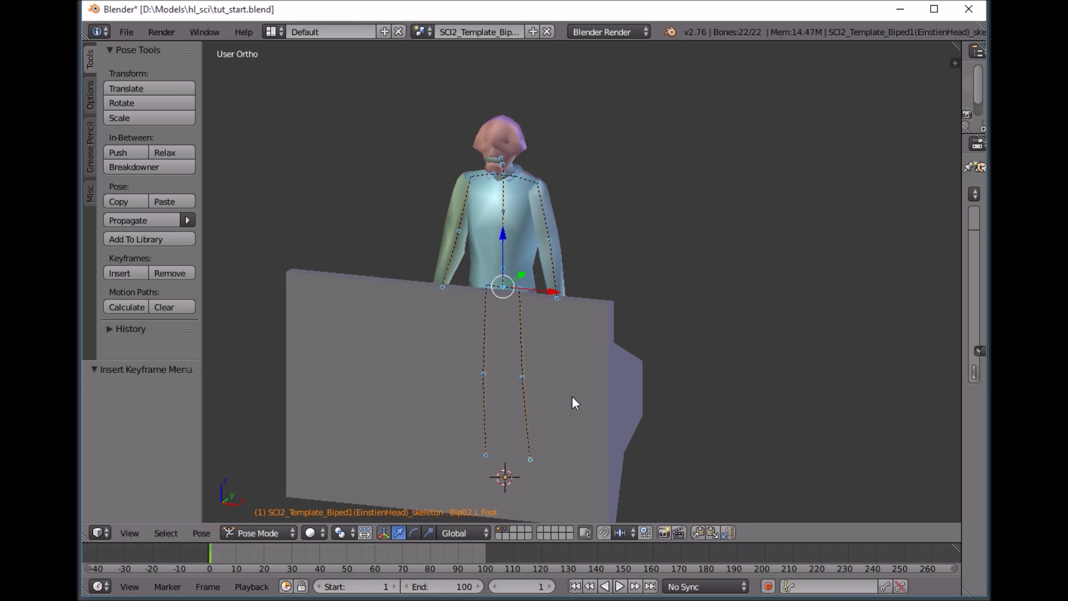
middle_click_drag(572, 396, 534, 395)
key("KP_3")
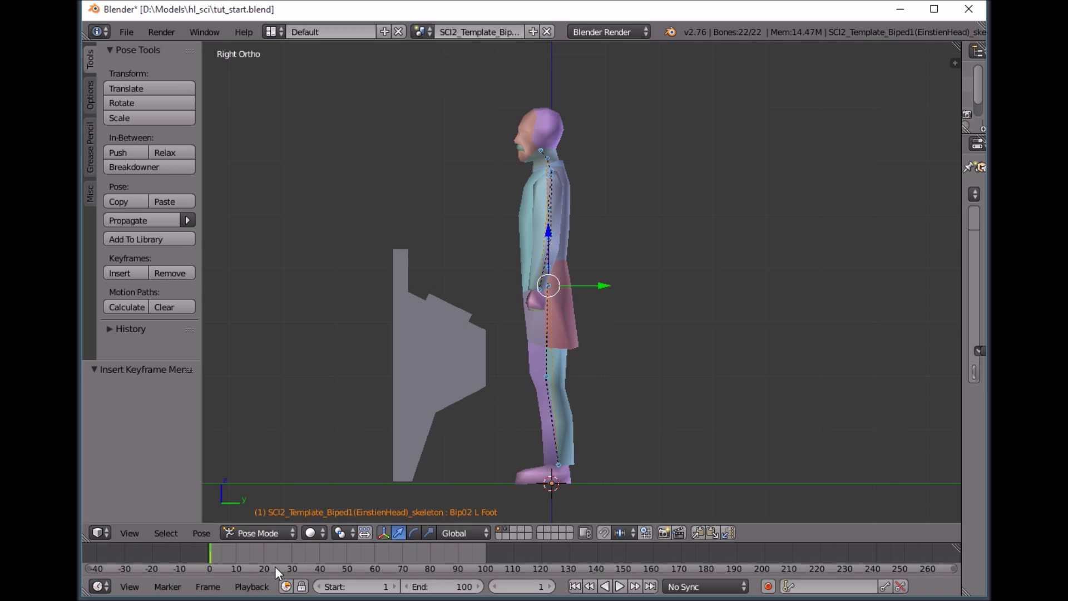
- Move to frame 20, select the head bone and cancel a test move of it
left_click_drag(212, 550, 263, 554)
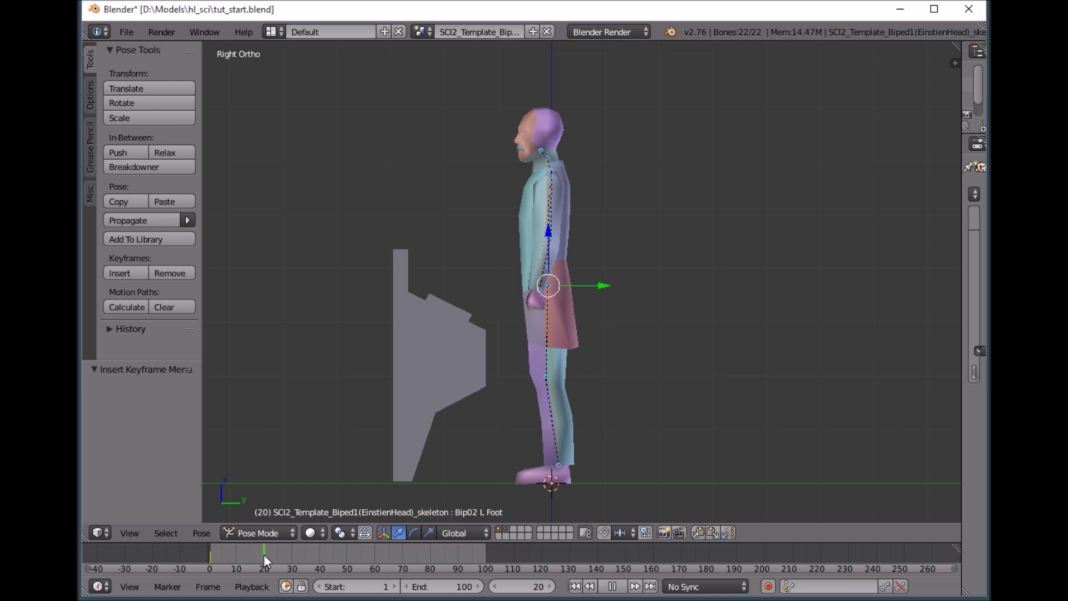
scroll(488, 219, "up", 2)
middle_click_drag(515, 201, 465, 271)
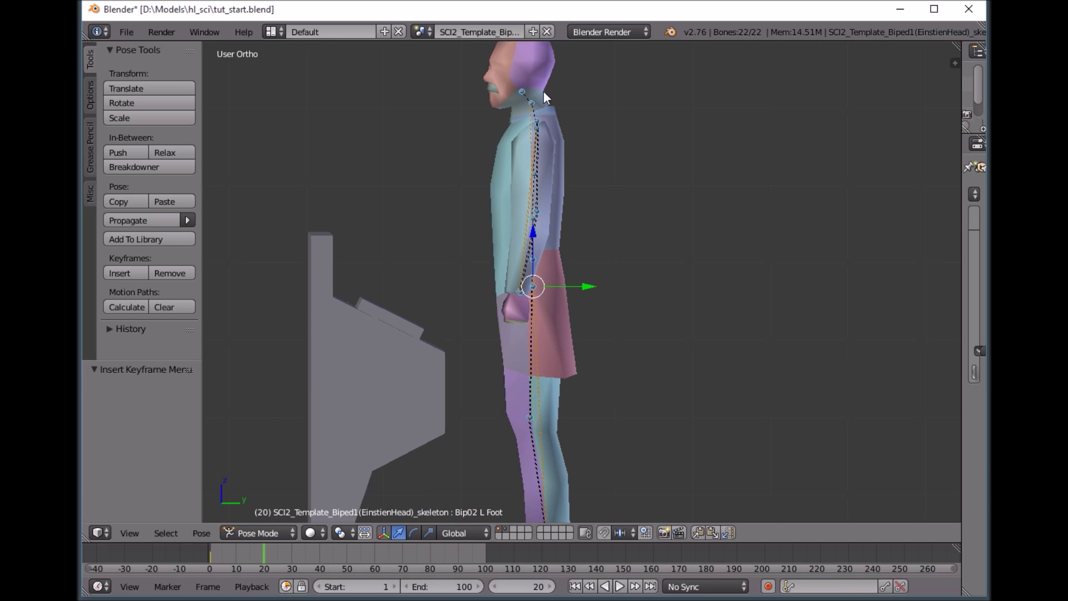
right_click(530, 104)
key("KP_3")
key("g")
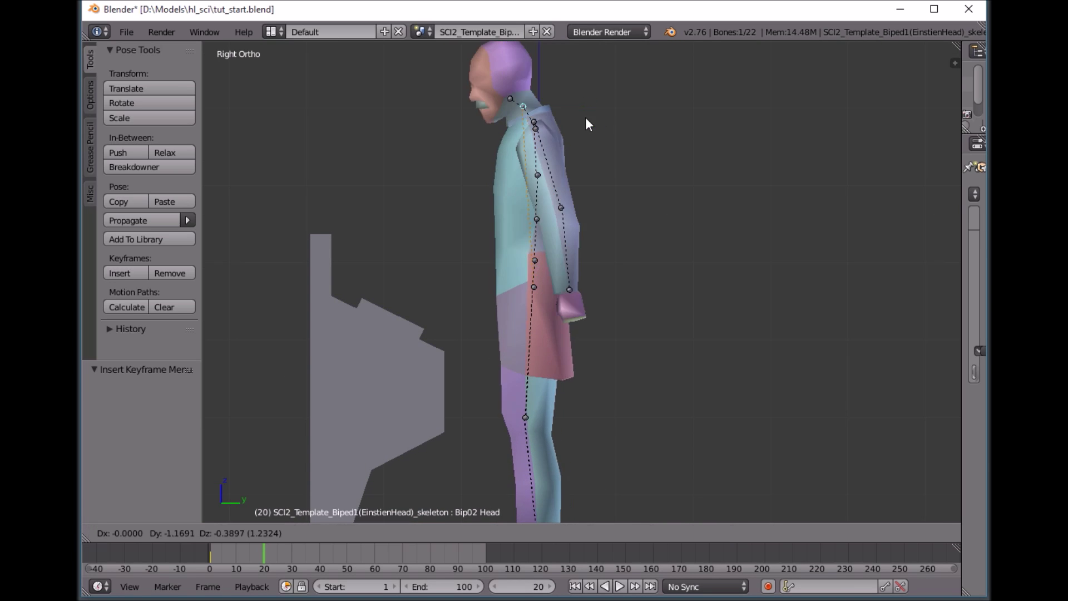
right_click(492, 163)
- Widen the Properties area to show the head bone's IK constraint settings
middle_click_drag(492, 164, 573, 264)
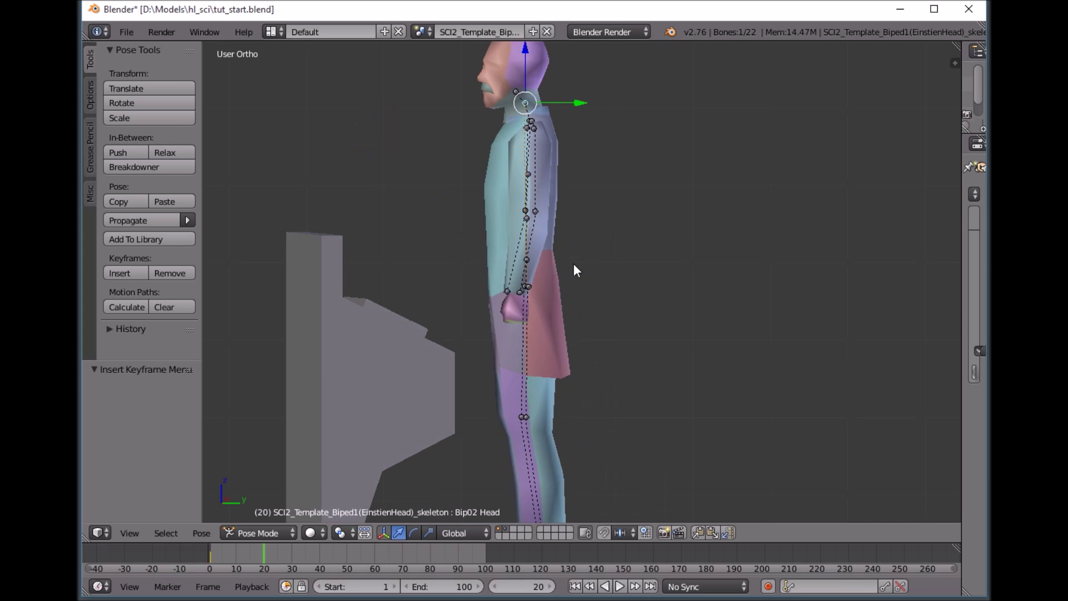
scroll(616, 264, "up", 3)
scroll(615, 265, "up", 2, "shift")
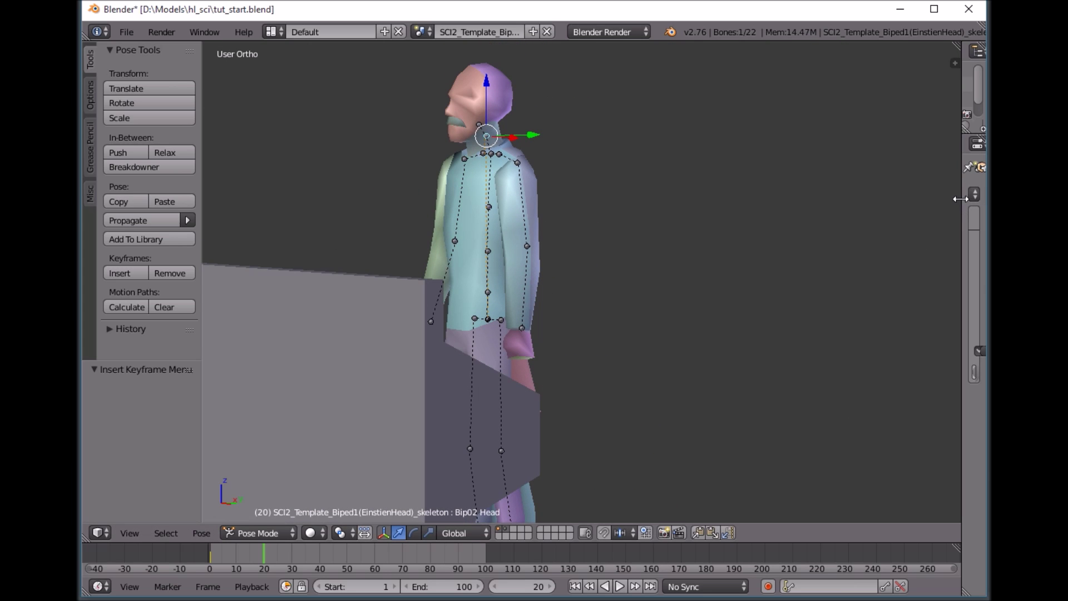
left_click_drag(962, 203, 723, 222)
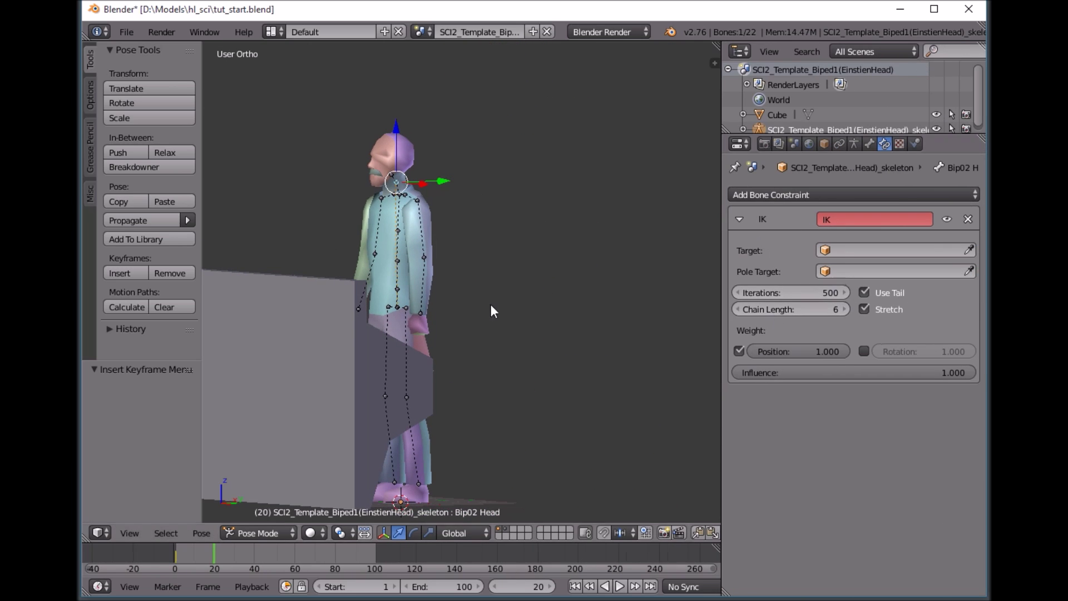
- Set the head IK chain length to 5, enlarge the 3D view, and test-move the head
left_click(740, 310)
left_click_drag(722, 250, 939, 250)
middle_click_drag(600, 190, 545, 192)
key("g")
key("Escape")
key("KP_3")
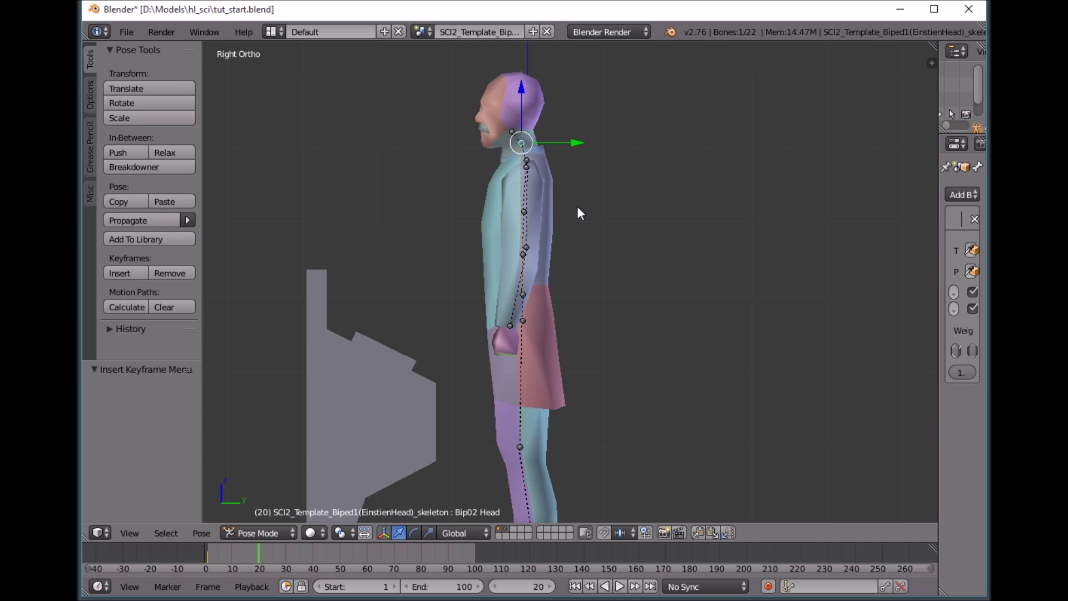
- Try leaning and rotating the head forward, then undo the attempt
key("g")
left_click(458, 258)
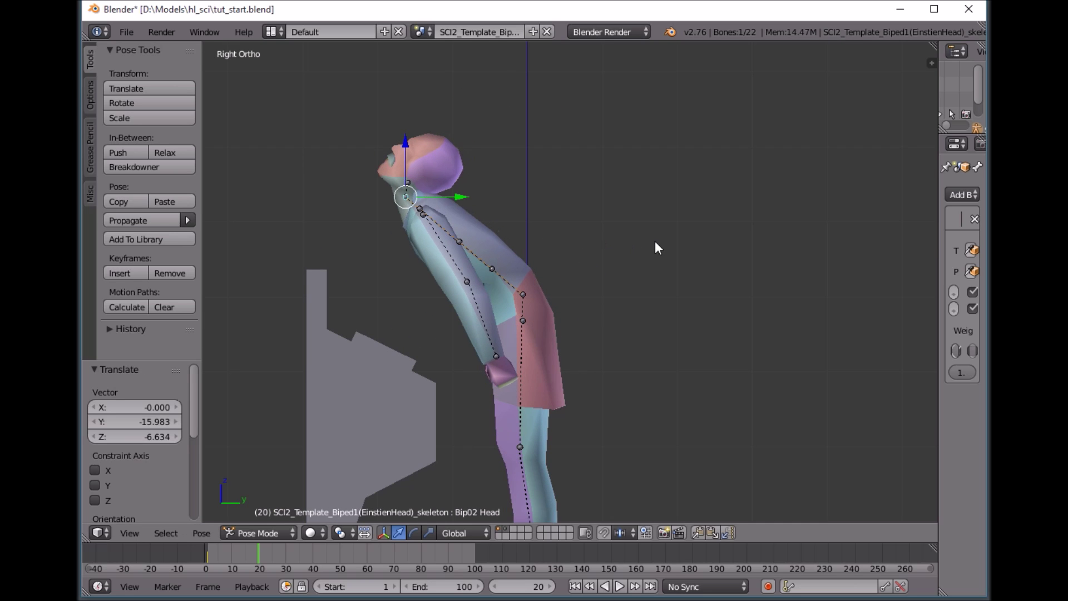
key("r")
left_click(458, 128)
middle_click_drag(458, 127, 443, 302)
key("ctrl+z")
key("ctrl+z")
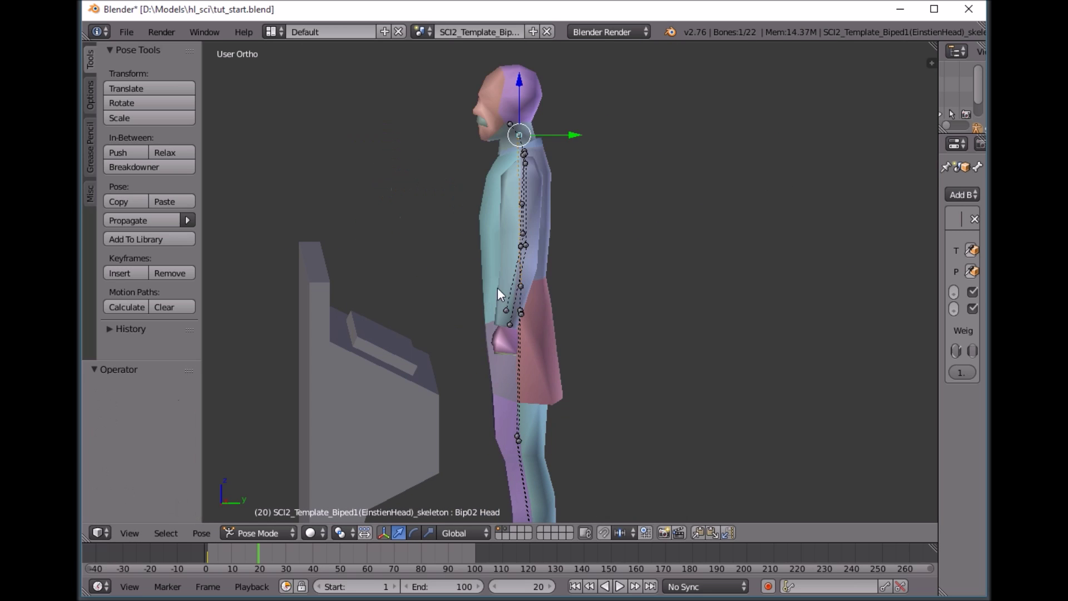
- In side view, bend the head forward and rotate it back upright
key("KP_3")
key("g")
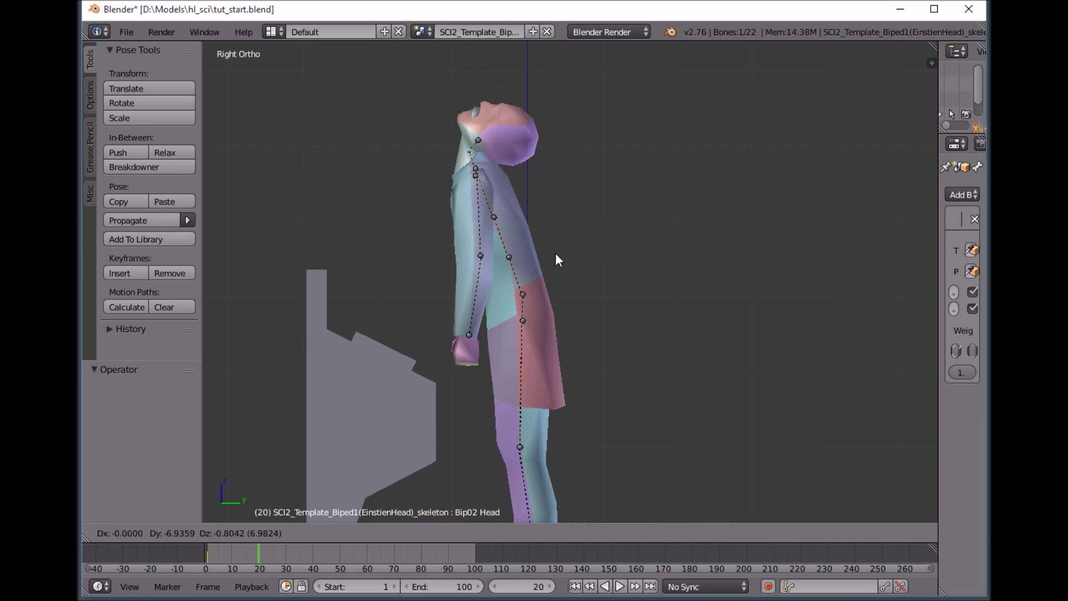
left_click(522, 280)
key("r")
left_click(578, 312)
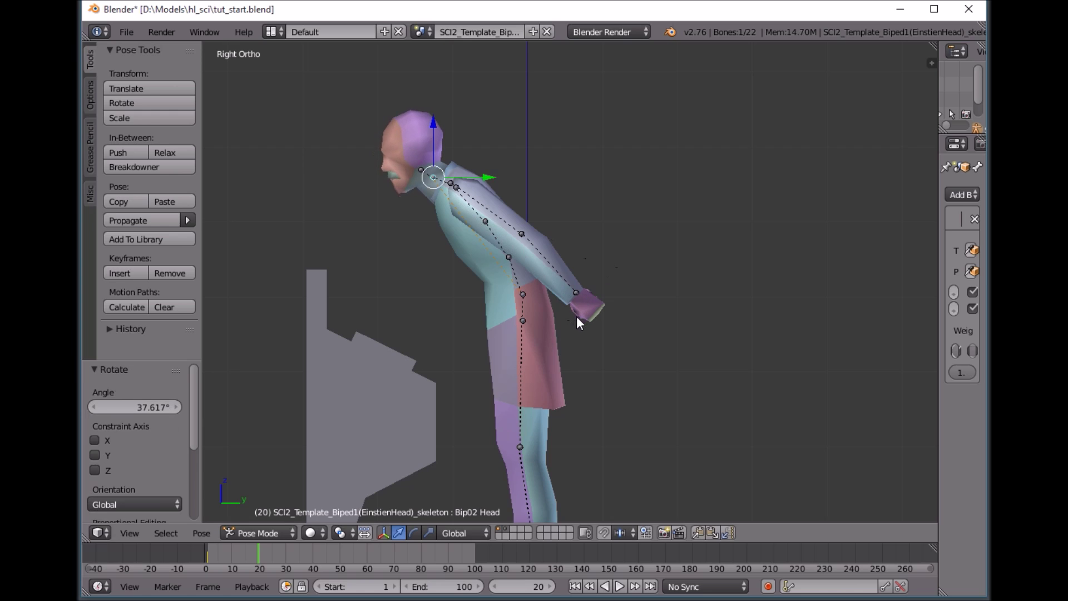
- Place the left hand on the control panel and rotate it into position
right_click(584, 307)
key("g")
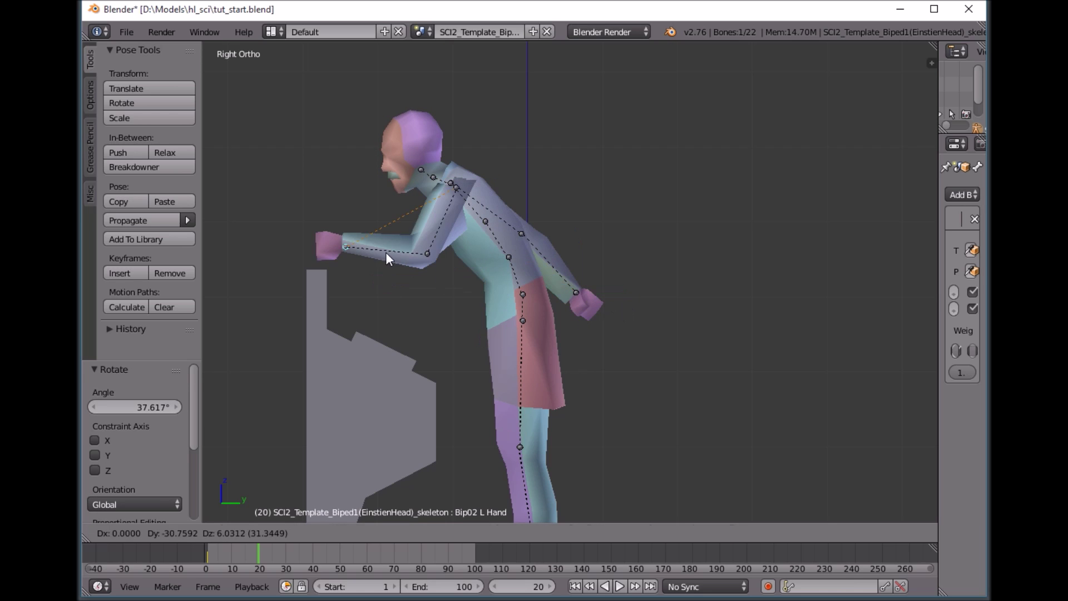
left_click(388, 273)
key("KP_1")
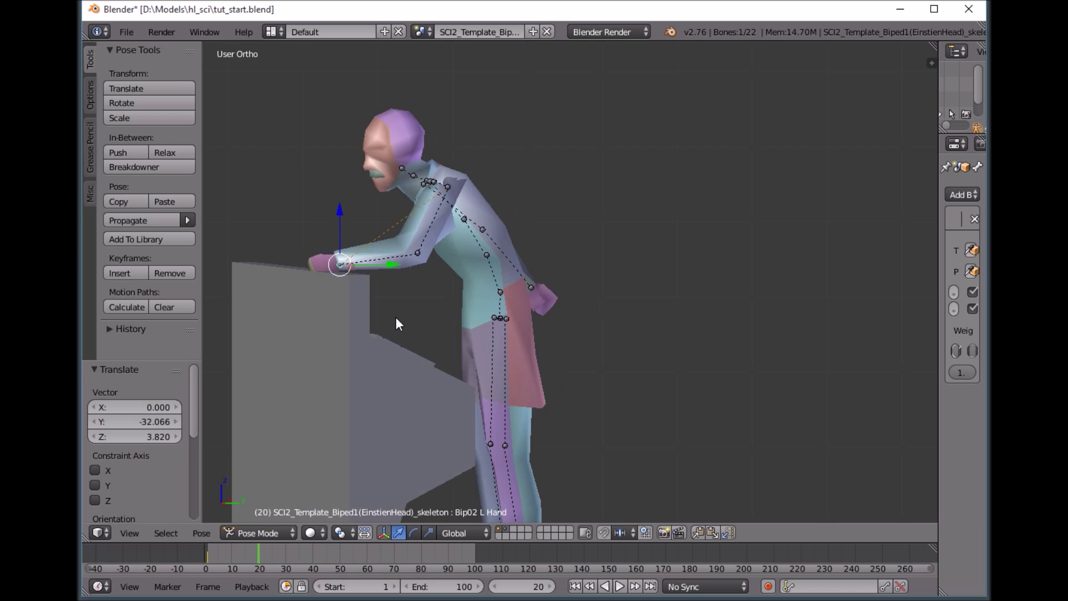
scroll(515, 306, "up", 4)
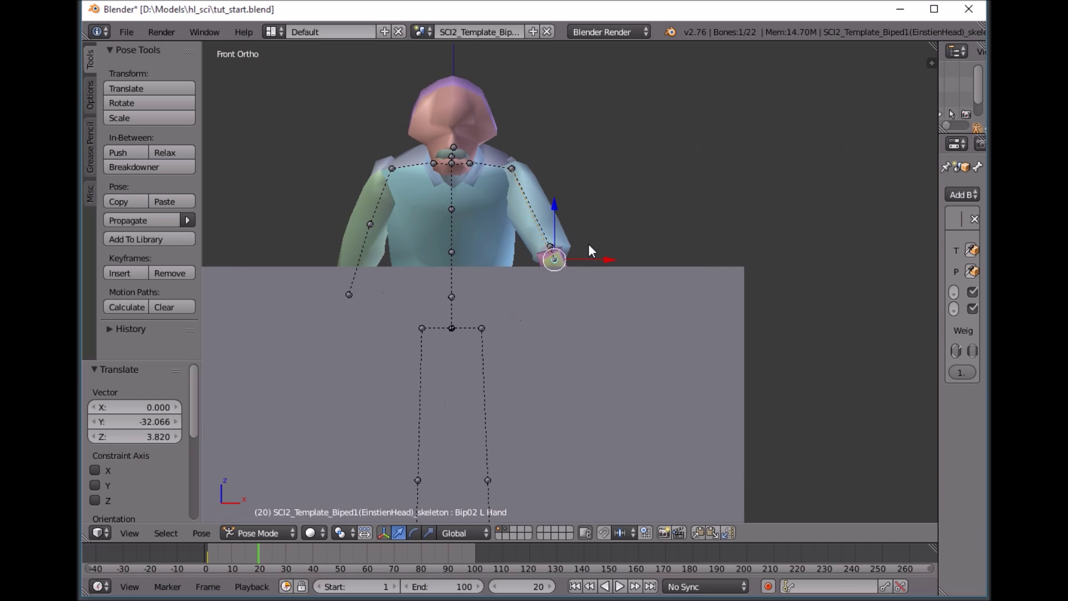
key("r")
left_click(630, 185)
key("KP_3")
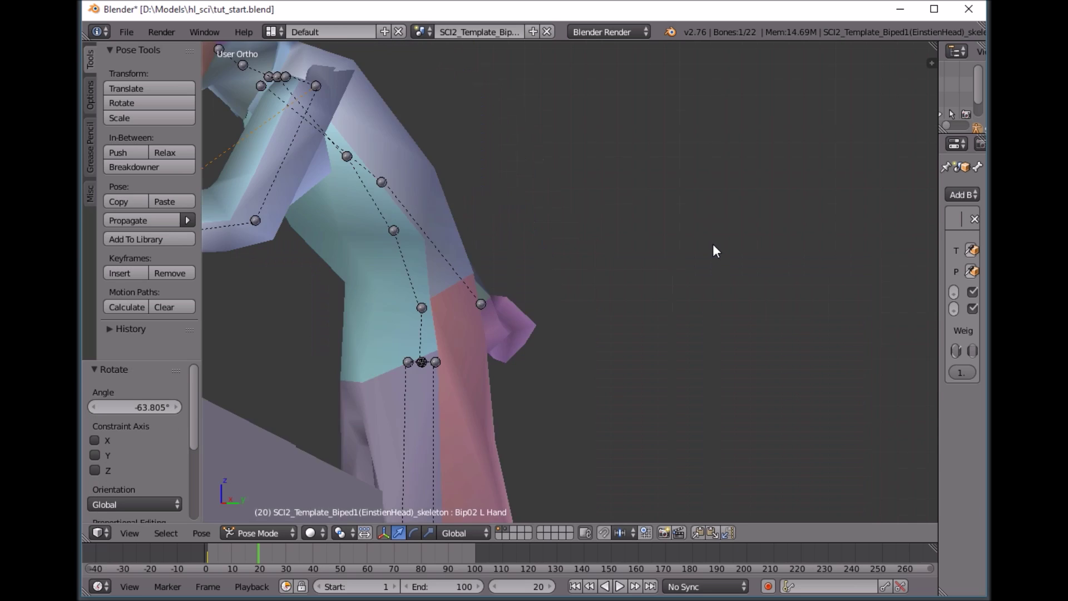
scroll(695, 257, "down", 4)
middle_click_drag(469, 323, 529, 339)
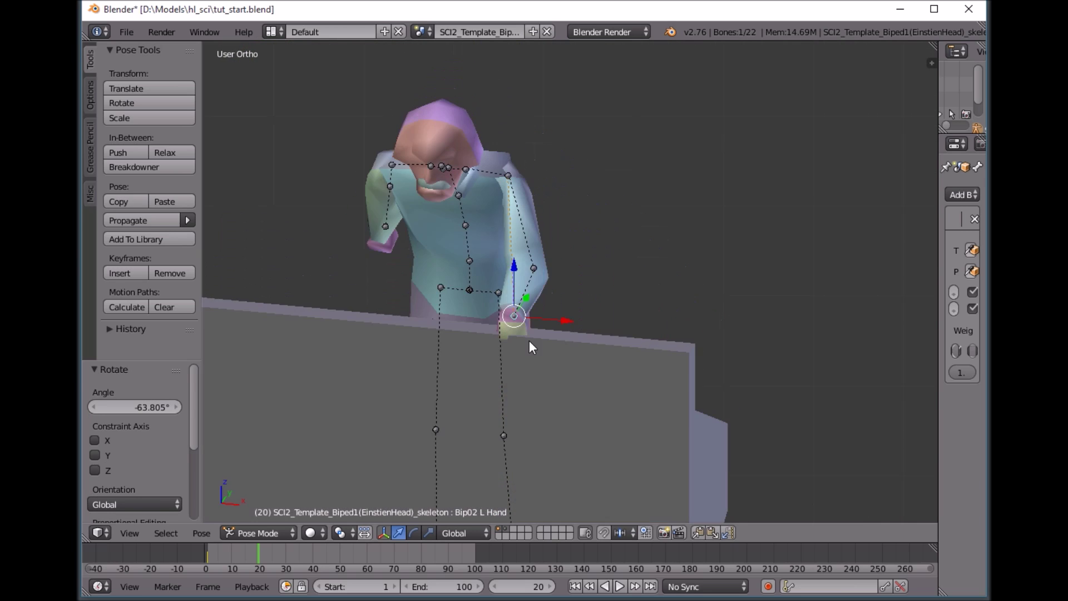
- Place the right hand on the control panel from the left side view
right_click(350, 245)
key("ctrl+KP_3")
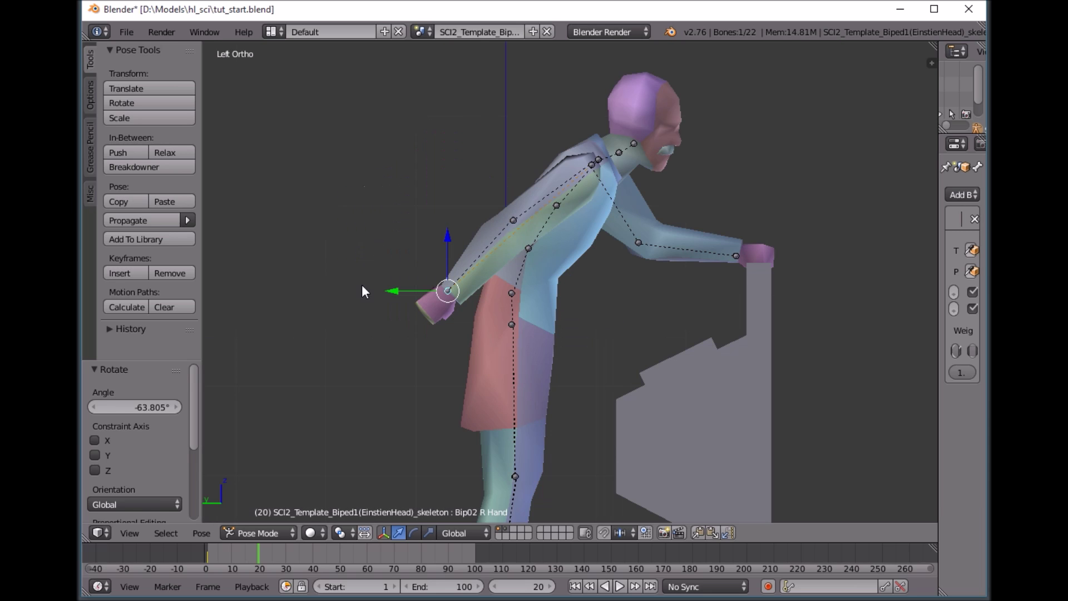
key("g")
left_click(661, 306)
middle_click_drag(662, 306, 560, 316)
- Key LocRot on all bones at frame 20 and play back the lean animation
key("a")
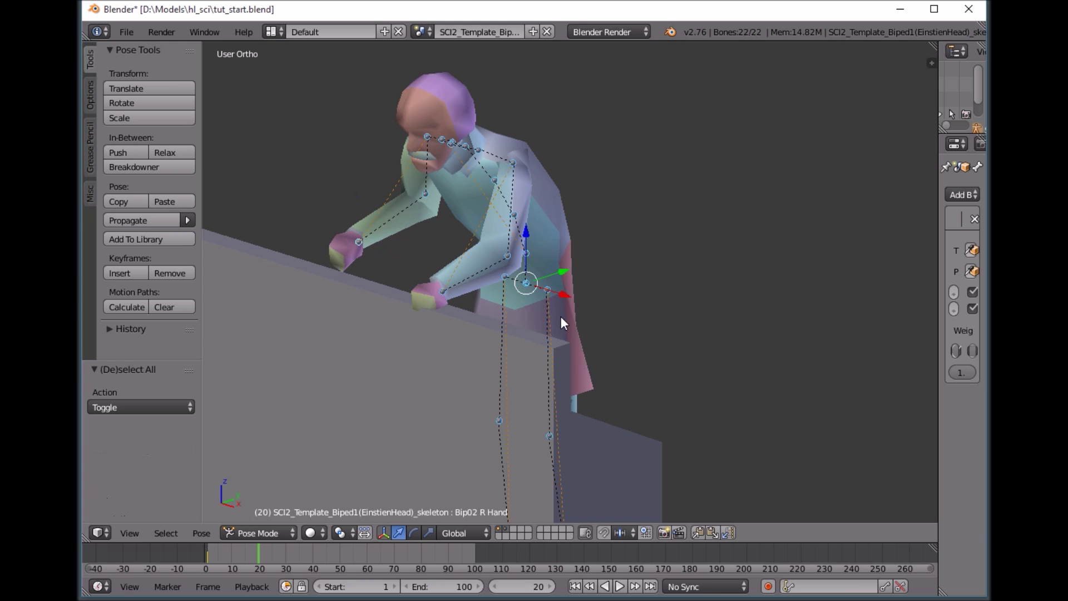
key("i")
left_click(561, 316)
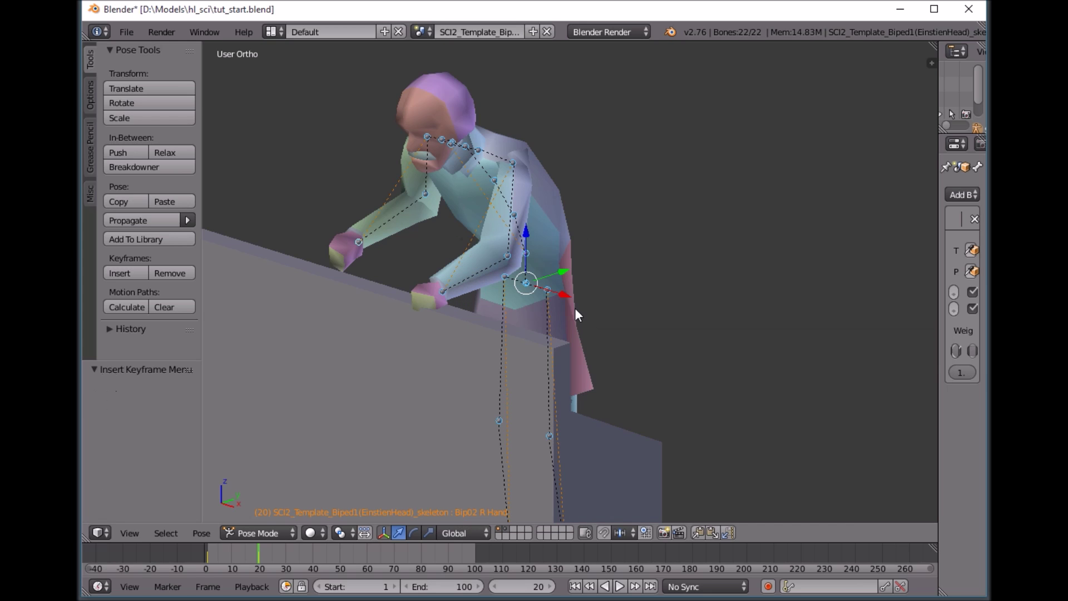
scroll(582, 316, "down", 3)
key("a")
key("alt+a")
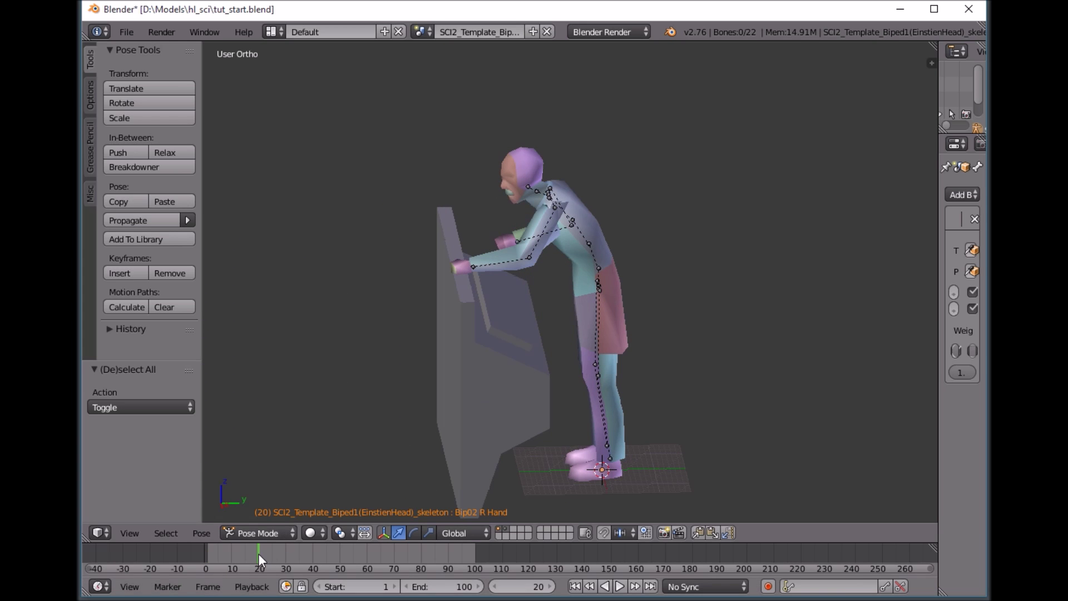
left_click_drag(224, 556, 258, 556)
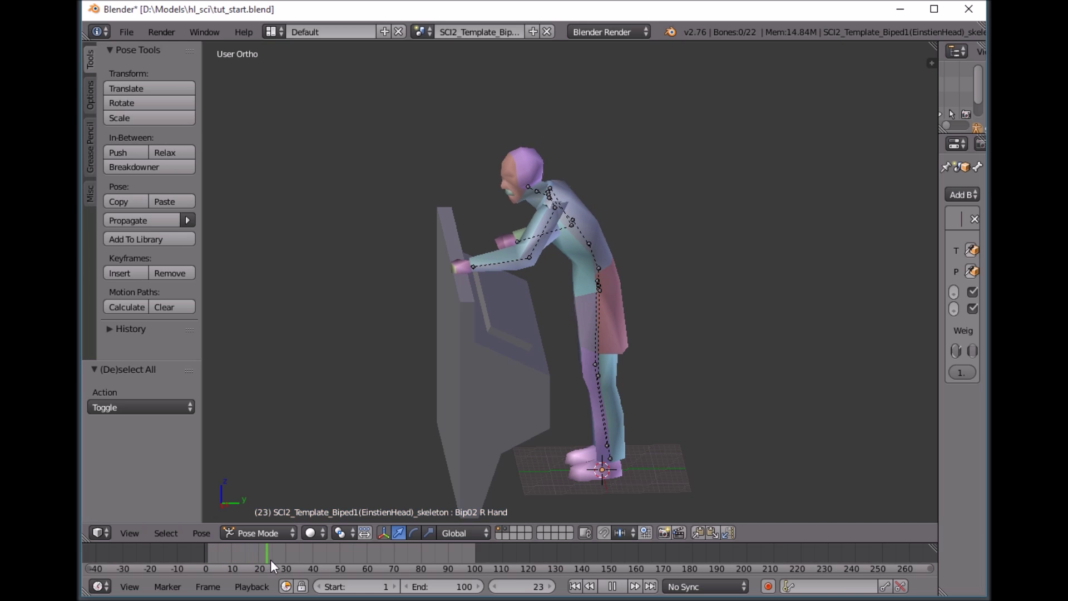
- At frame 25, lower the right hand onto the panel and key LocRot on all bones
key("a")
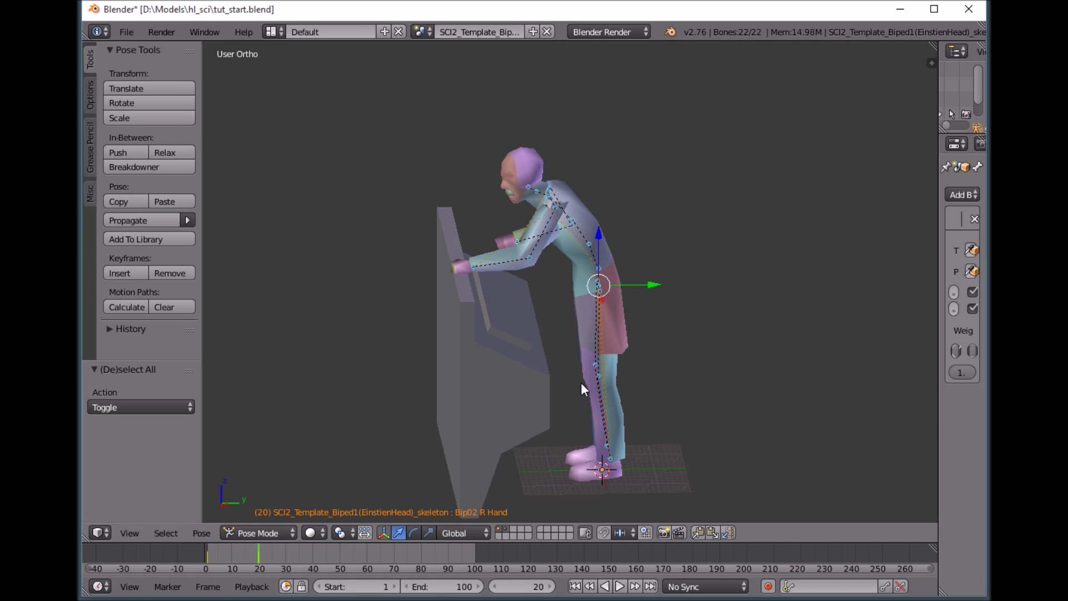
key("alt+a")
key("alt+a")
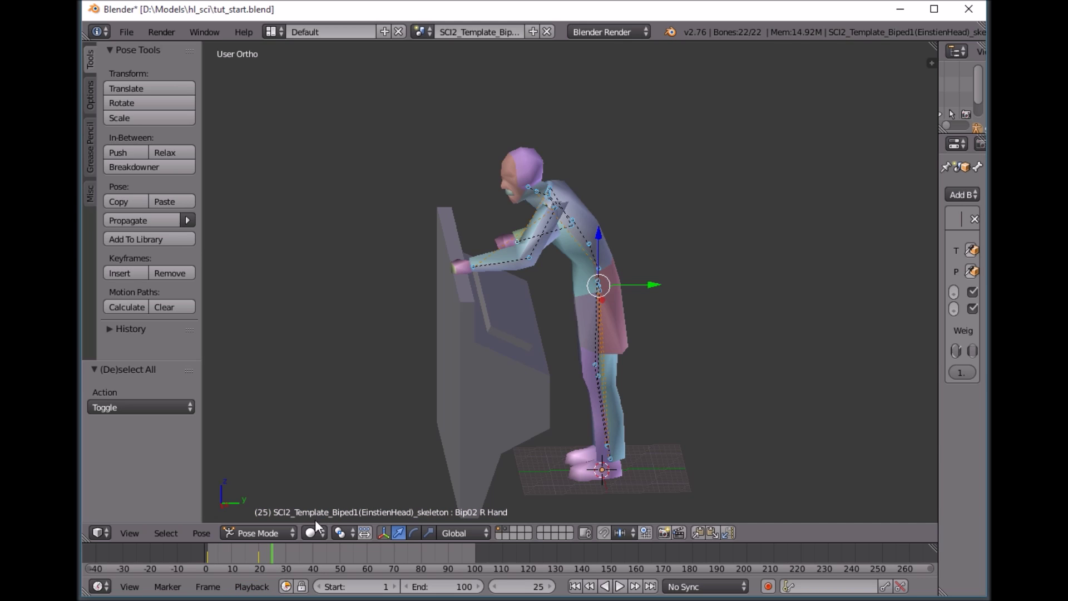
key("KP_3")
scroll(560, 308, "up", 3)
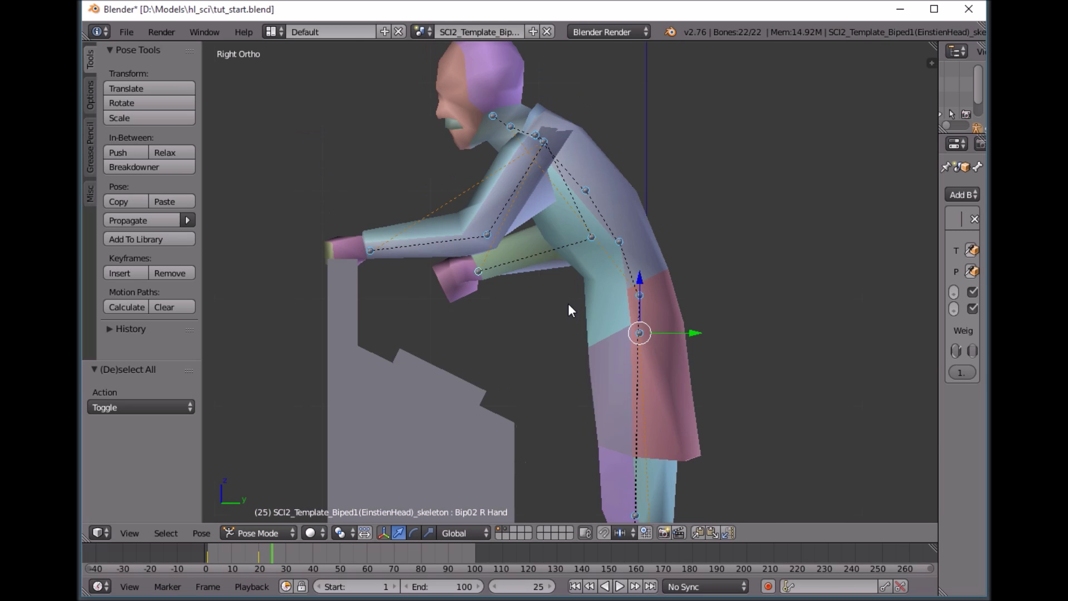
right_click(481, 270)
key("g")
left_click(524, 346)
key("a")
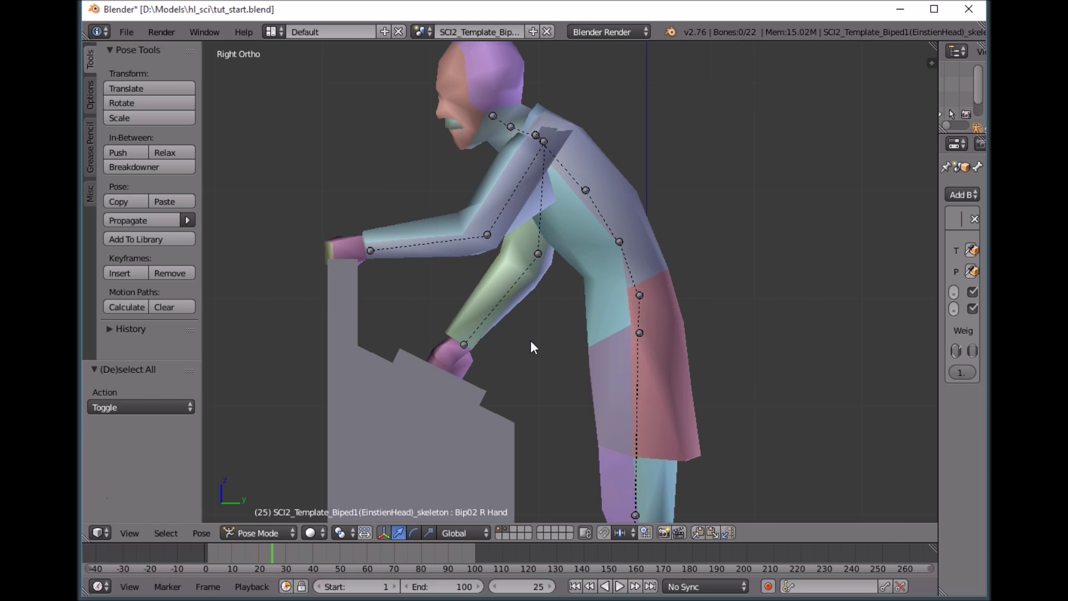
key("a")
key("i")
left_click(530, 340)
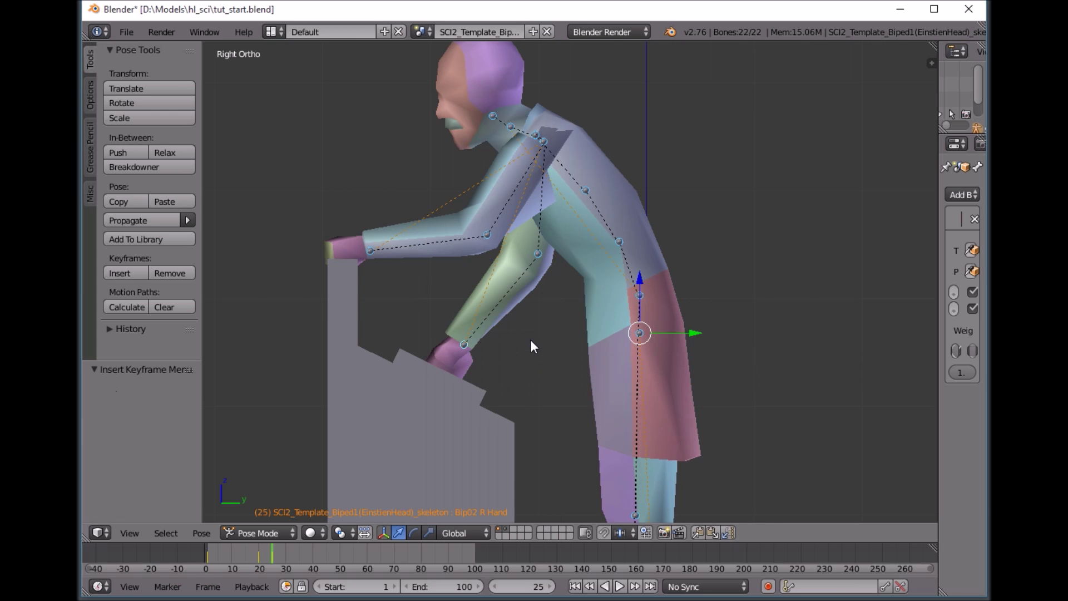
scroll(546, 342, "down", 2)
- At frame 30, lift the right hand off the panel and key LocRot on all bones
left_click_drag(275, 551, 286, 550)
right_click(497, 326)
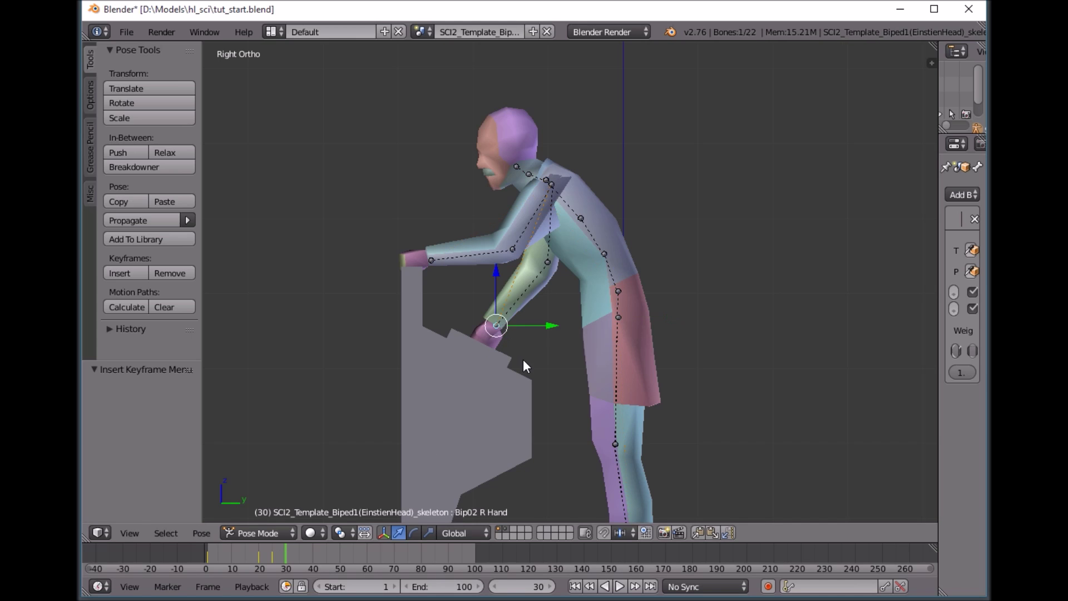
key("g")
left_click(558, 327)
key("a")
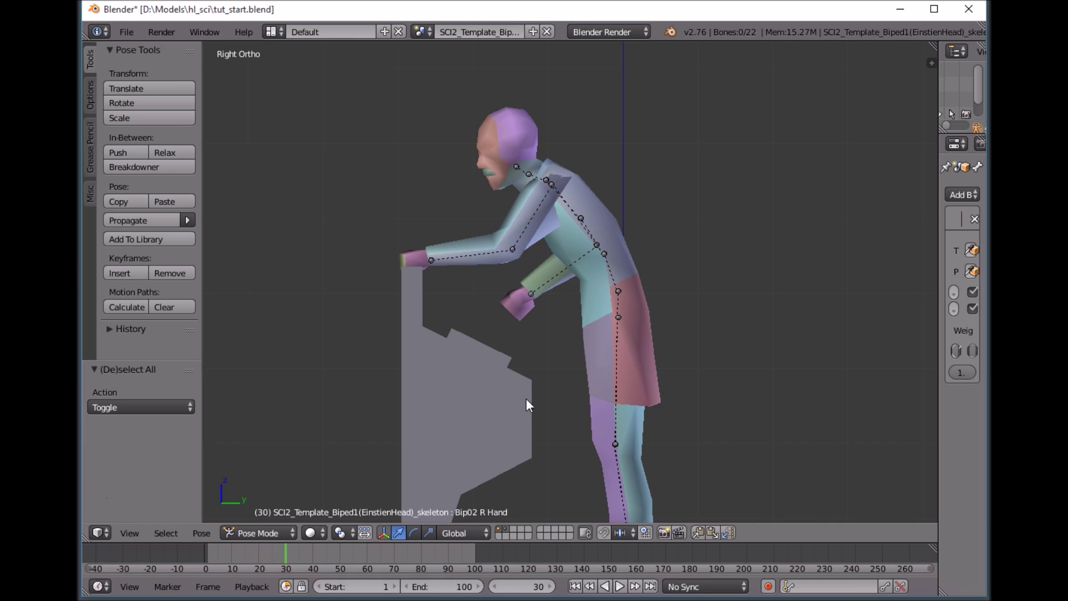
key("a")
key("i")
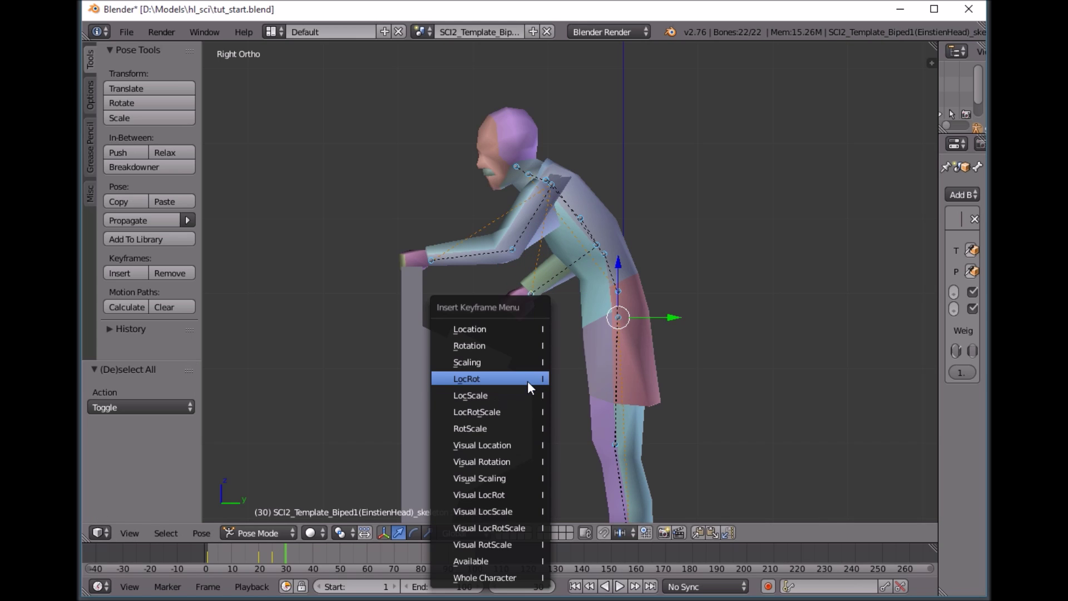
left_click(528, 380)
left_click_drag(288, 553, 302, 552)
- At frame 35, press the right hand down, shift it along X, and key LocRot
right_click(534, 293)
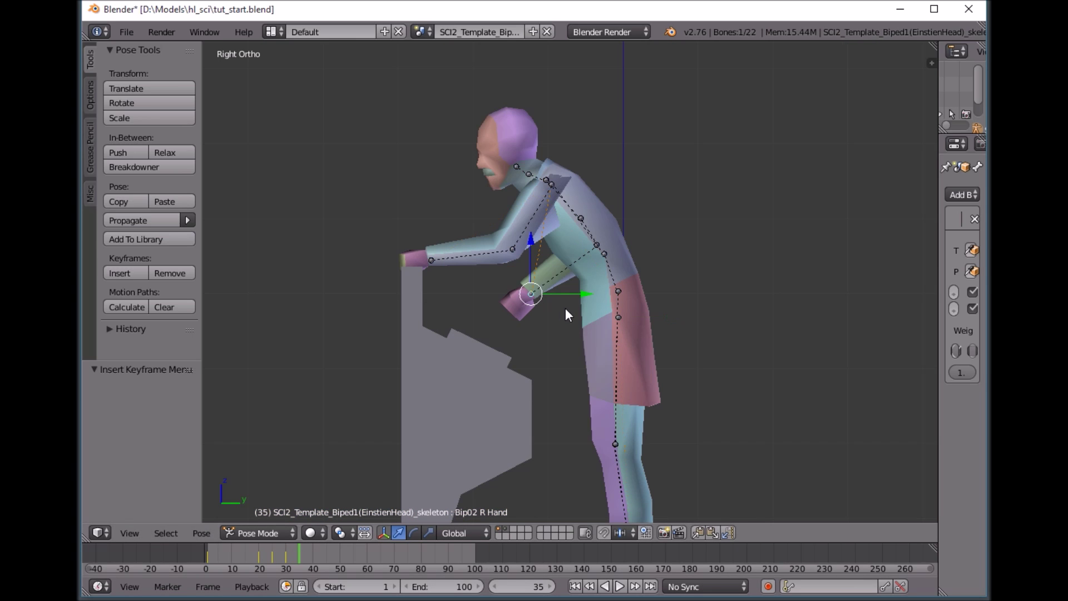
key("g")
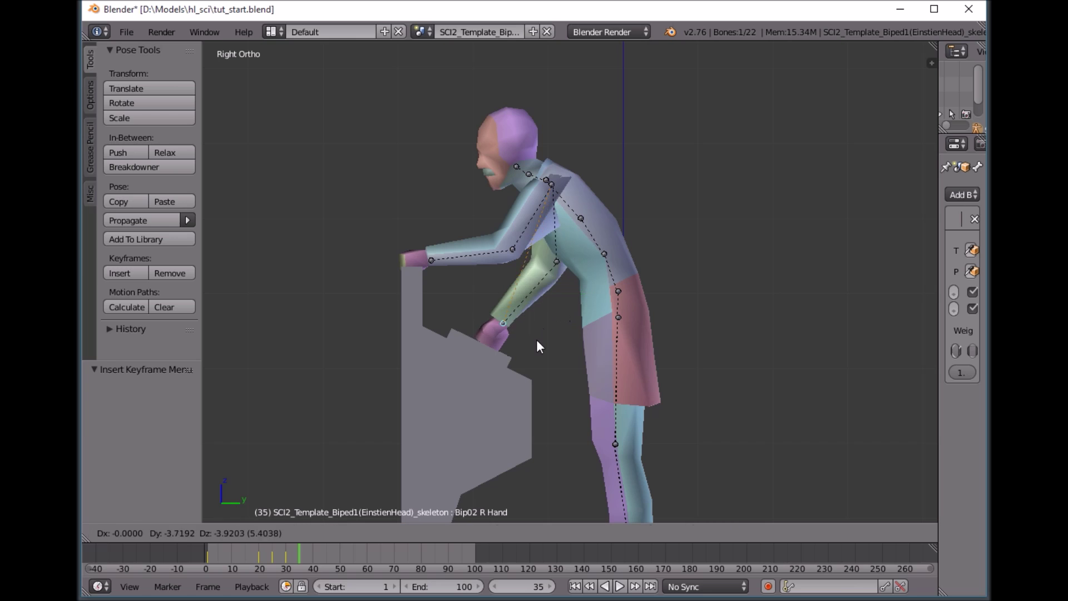
left_click(535, 345)
middle_click_drag(535, 344, 428, 344)
key("g")
key("x")
left_click(463, 351)
key("a")
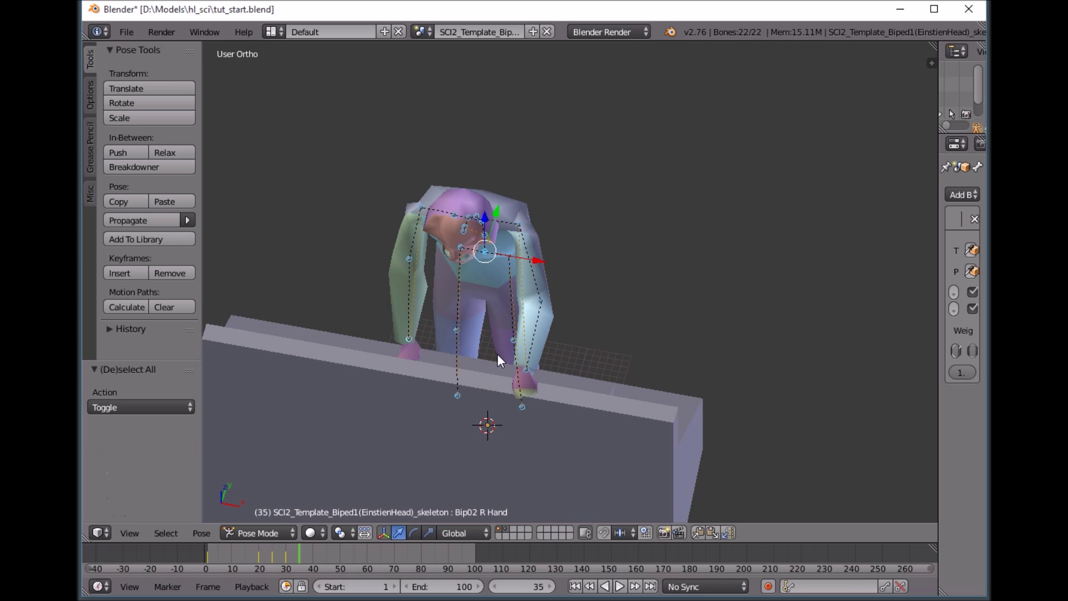
key("i")
left_click(498, 353)
middle_click_drag(498, 354, 443, 355)
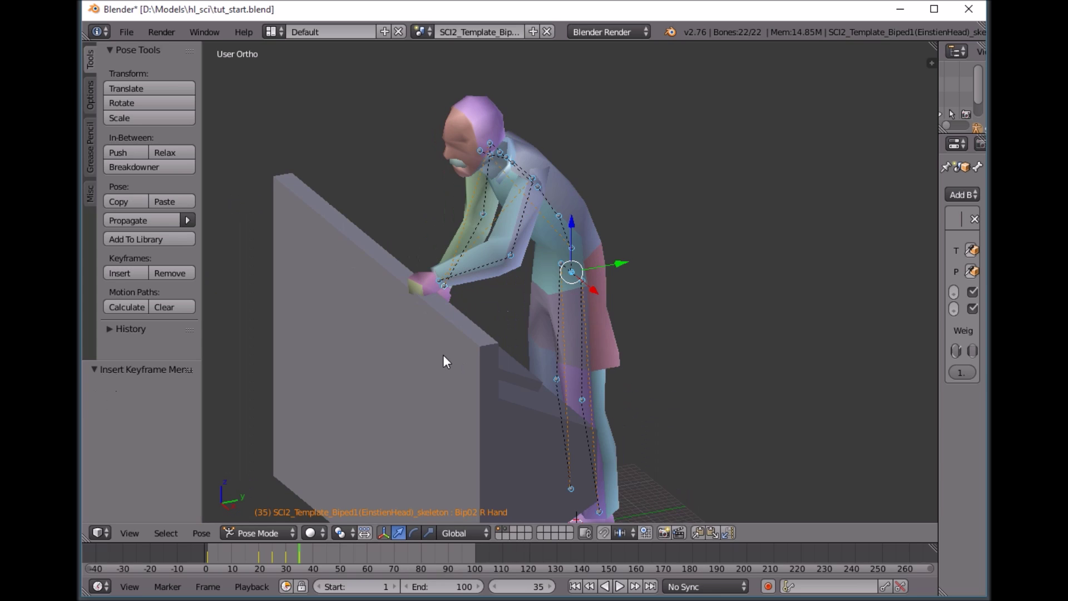
- At frame 40, raise the right hand again and key LocRot on all bones
key("alt+a")
left_click_drag(300, 547, 313, 551)
key("alt+a")
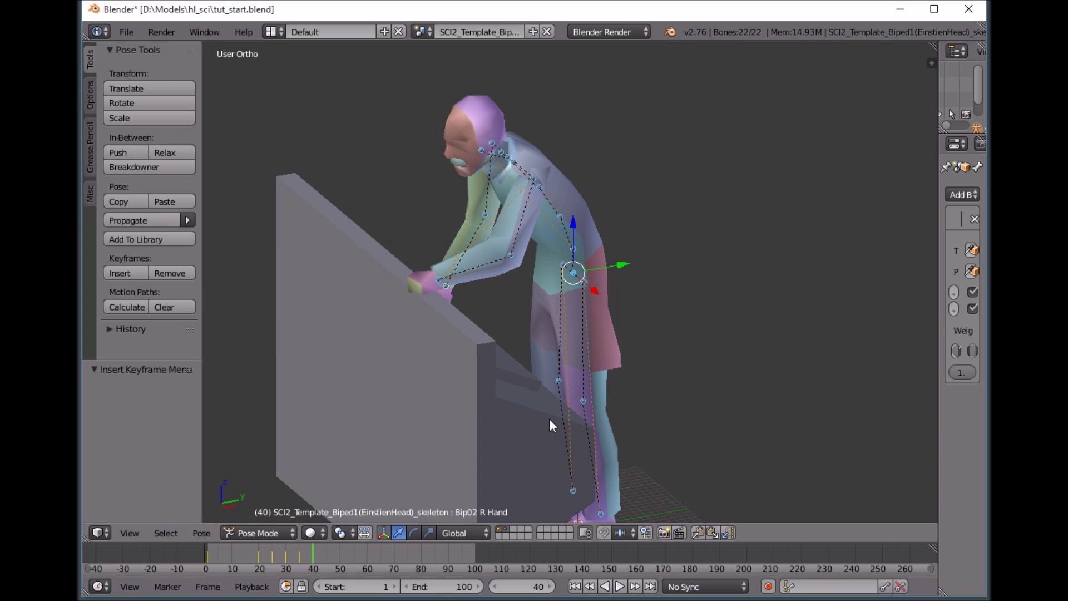
key("KP_3")
right_click(508, 334)
key("g")
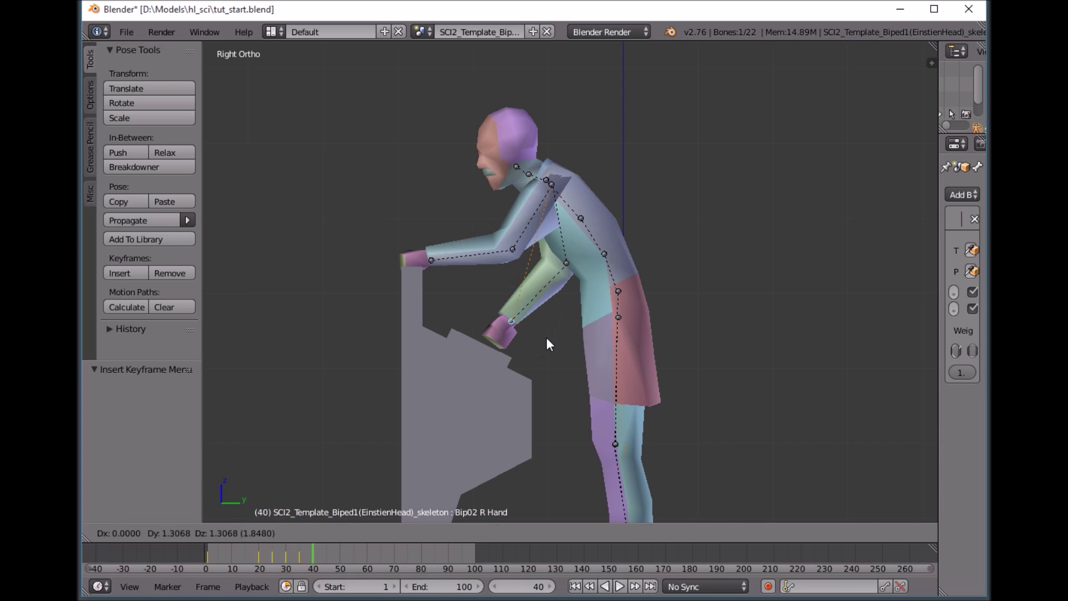
left_click(564, 333)
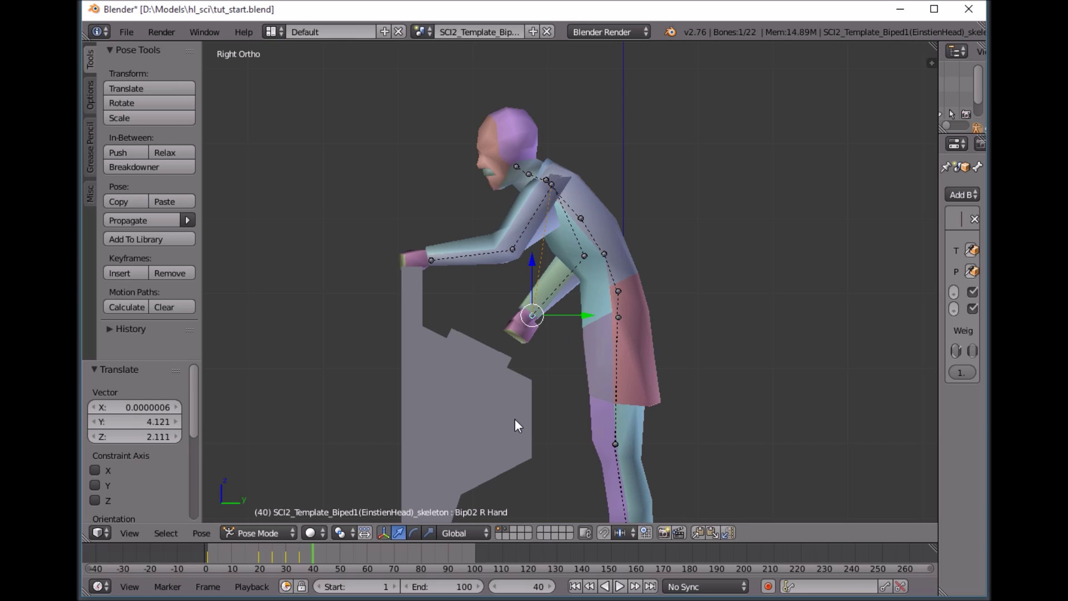
key("a")
key("i")
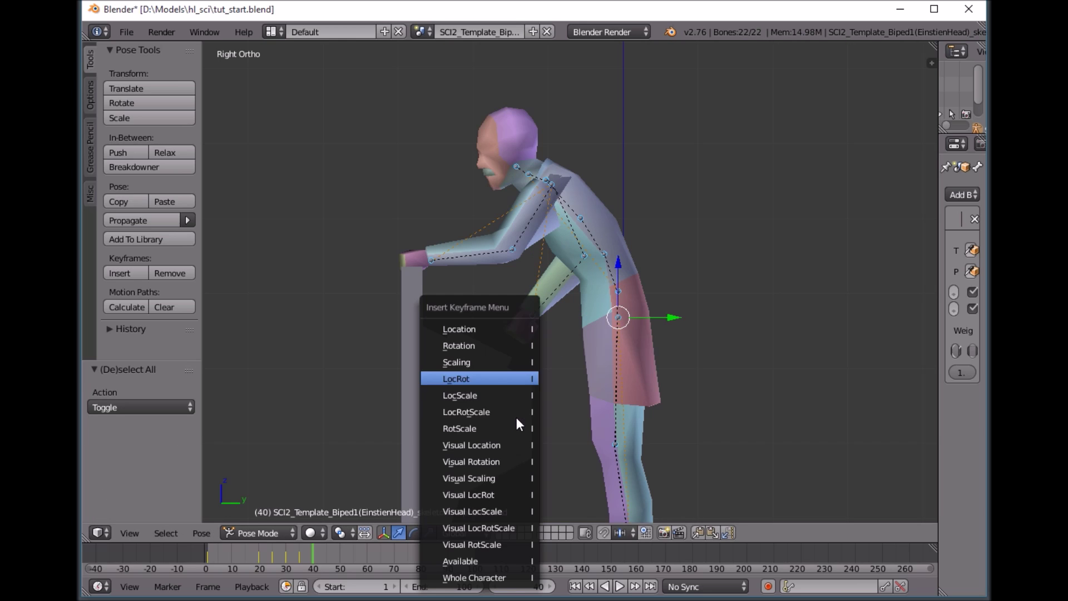
left_click(517, 380)
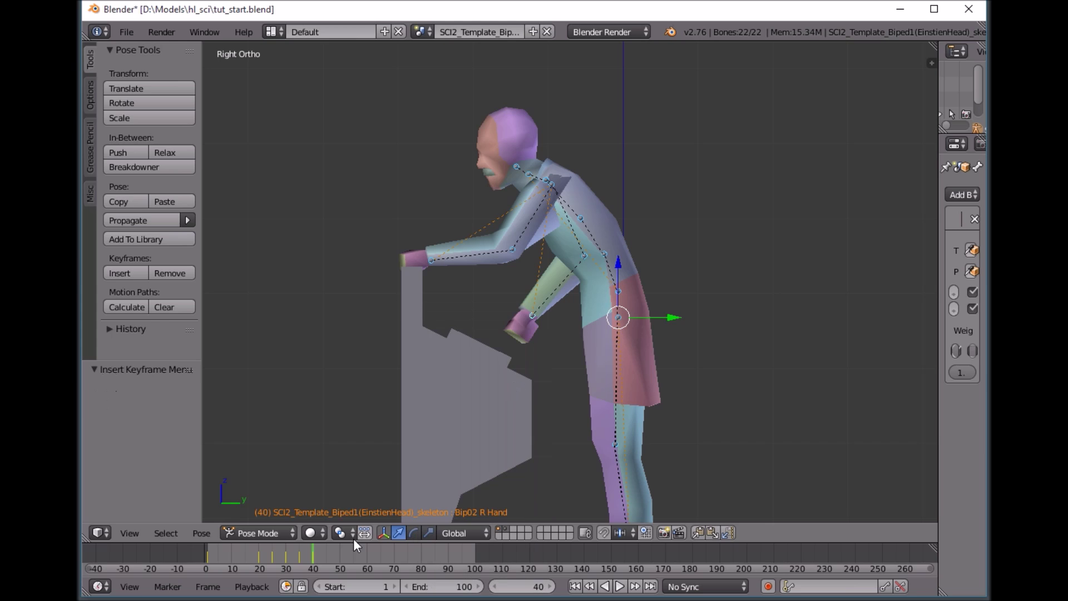
left_click_drag(310, 548, 328, 550)
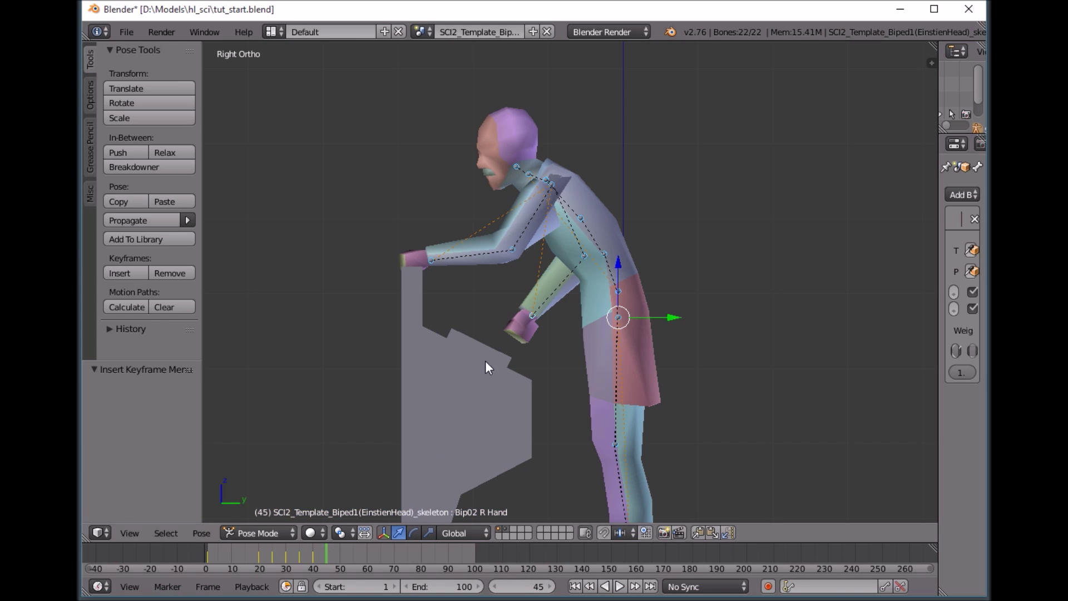
- At frame 45, set Bip02 R Hand on the desk top and key LocRot for all bones
right_click(534, 319)
key("g")
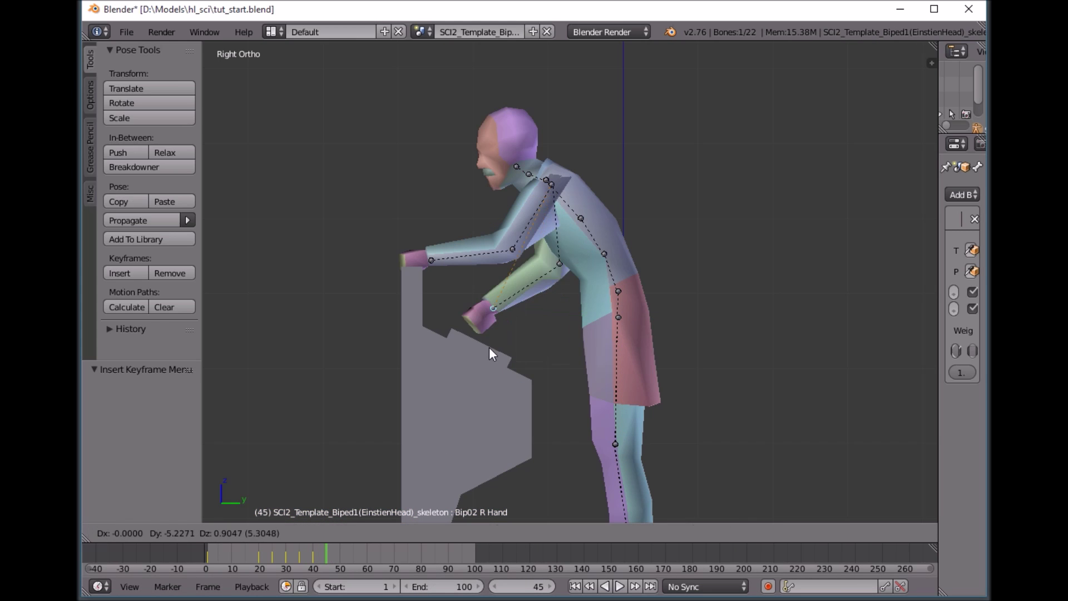
left_click(470, 356)
middle_click_drag(470, 356, 438, 316)
key("g")
key("x")
left_click(424, 366)
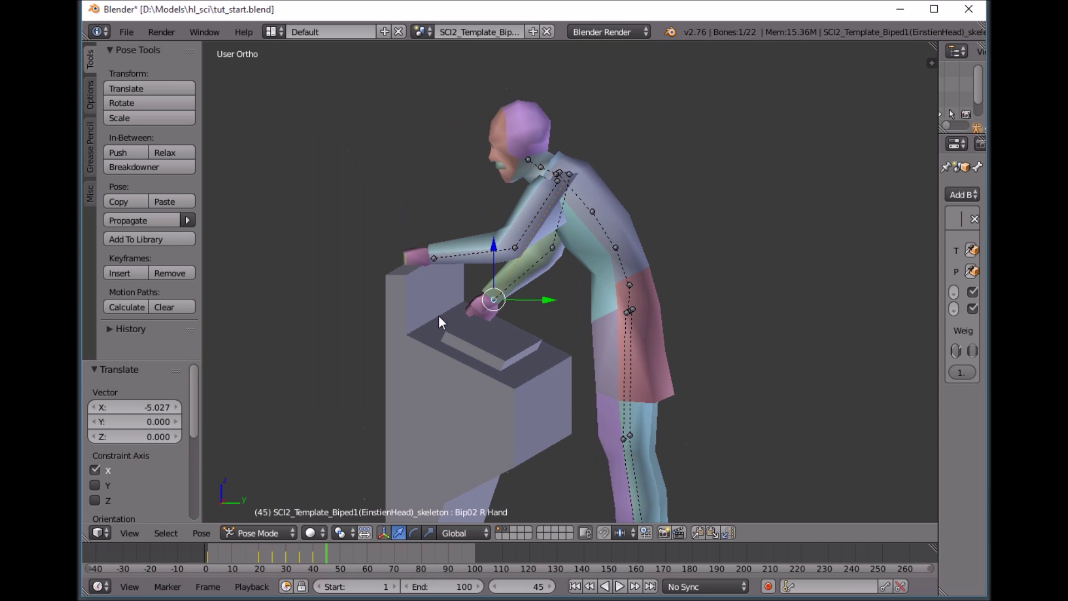
key("a")
key("i")
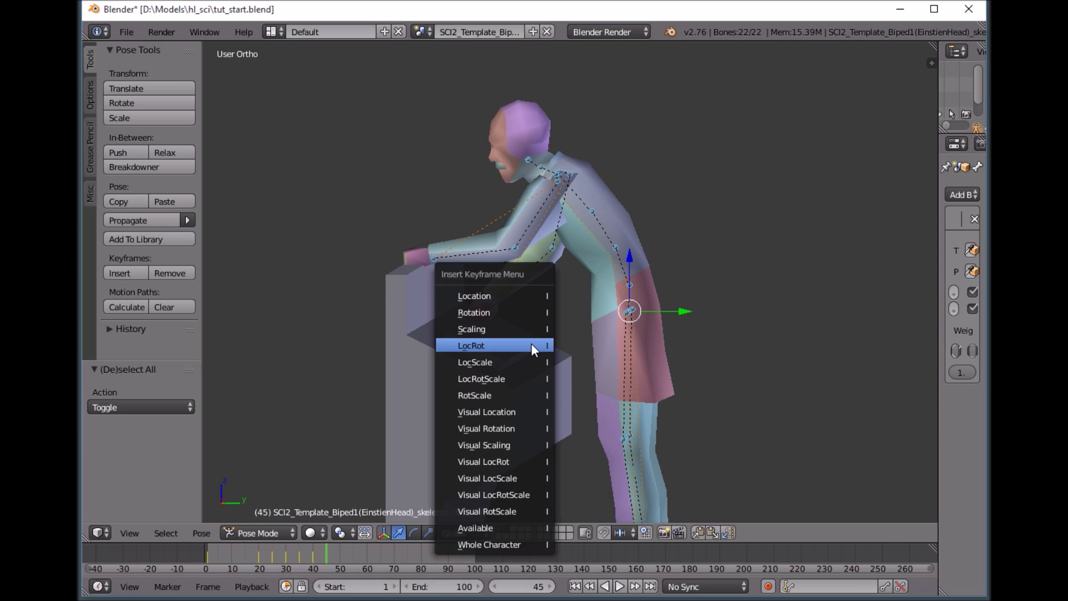
left_click(532, 343)
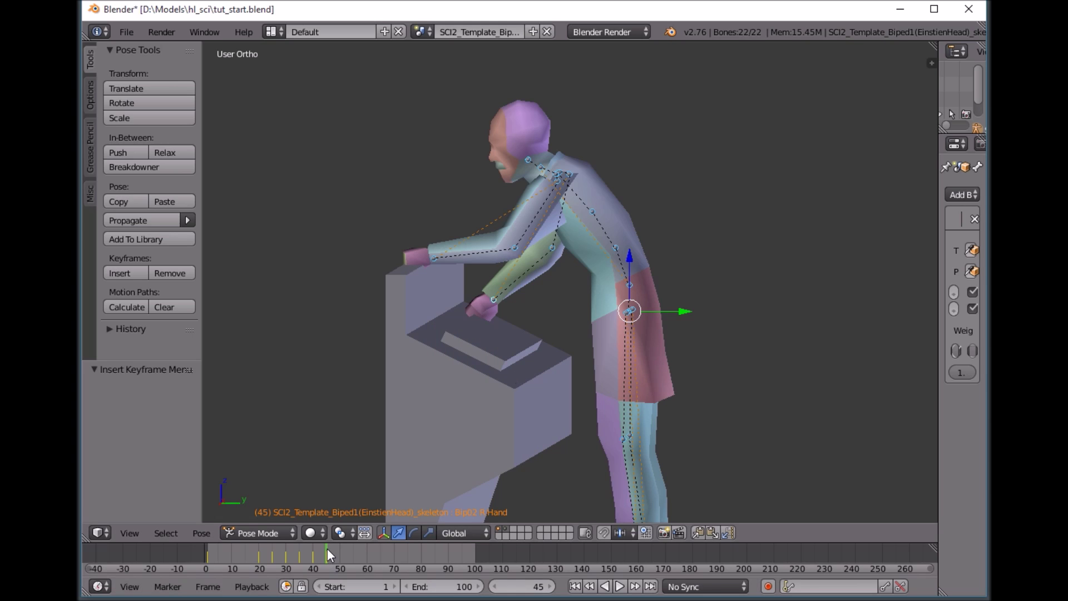
- At frame 50, raise the right hand off the desk and key LocRot for all bones
left_click_drag(327, 549, 340, 548)
right_click(492, 297)
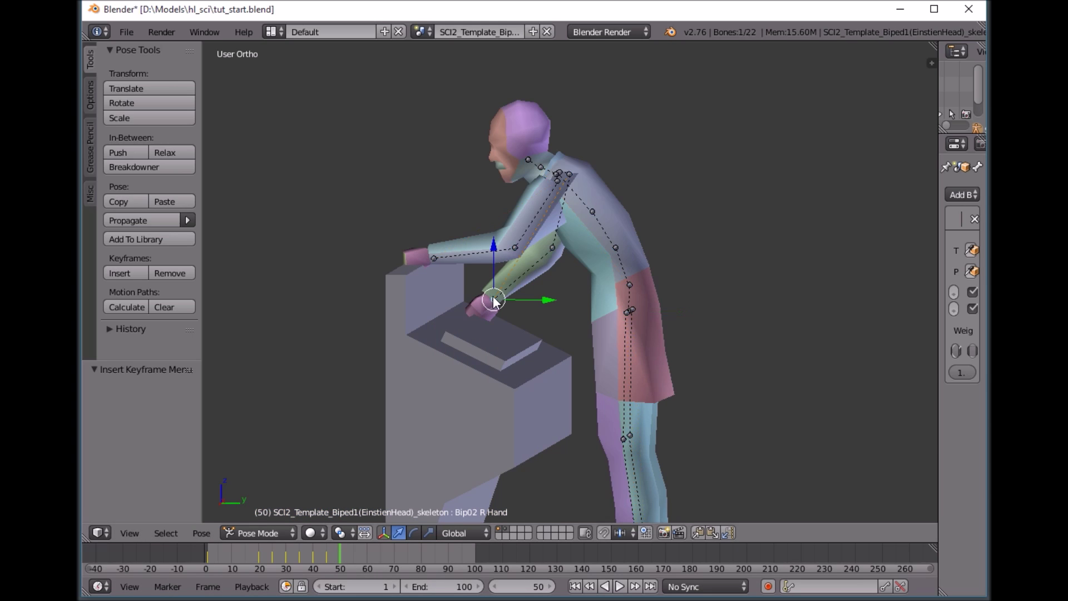
key("KP_3")
key("g")
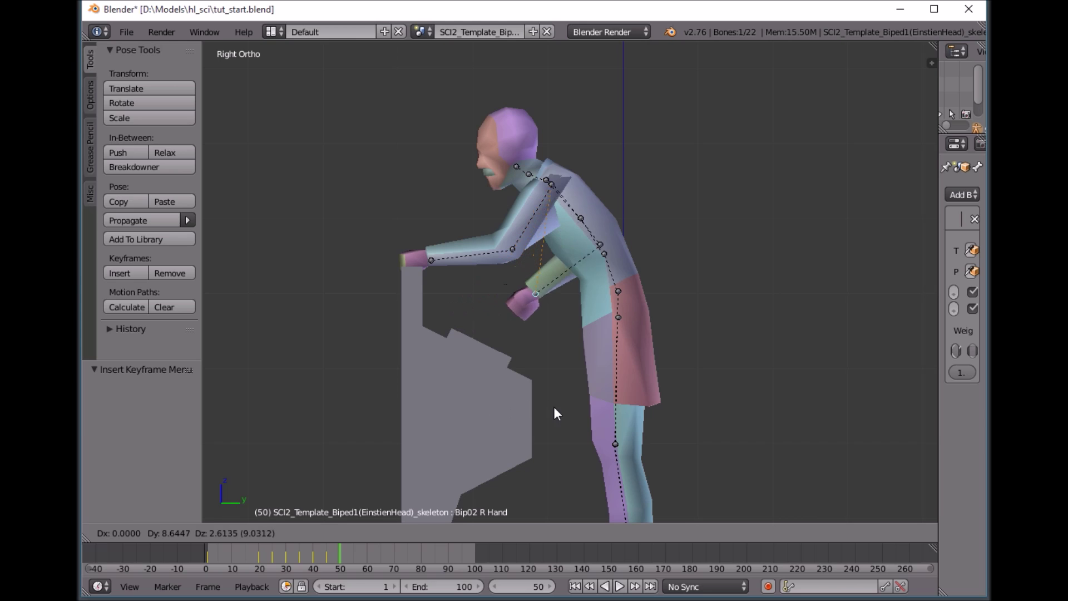
left_click(565, 412)
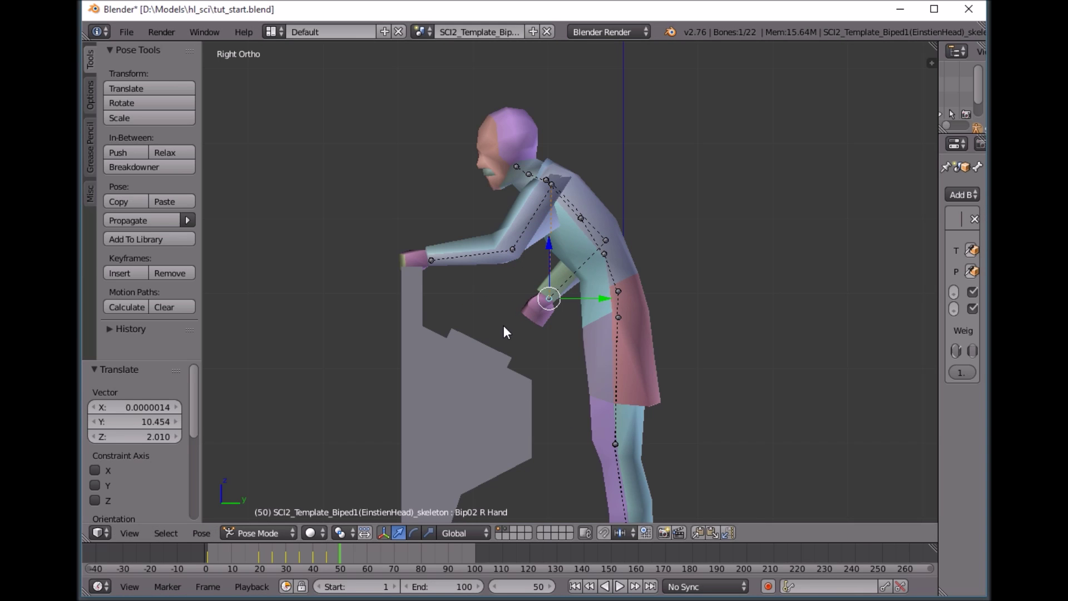
key("a")
key("i")
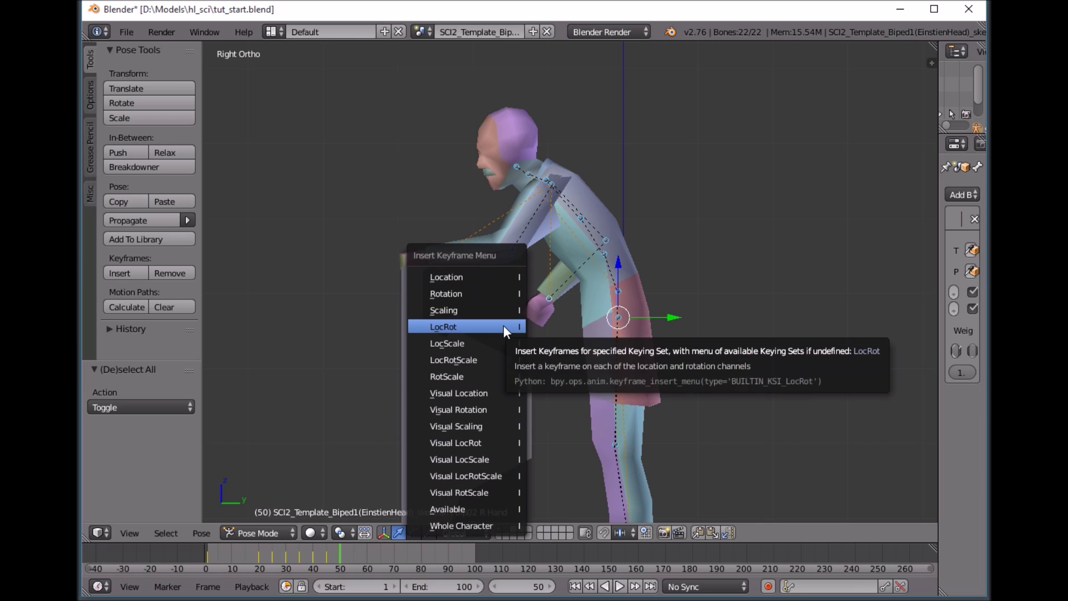
left_click(503, 326)
middle_click_drag(464, 357, 523, 379)
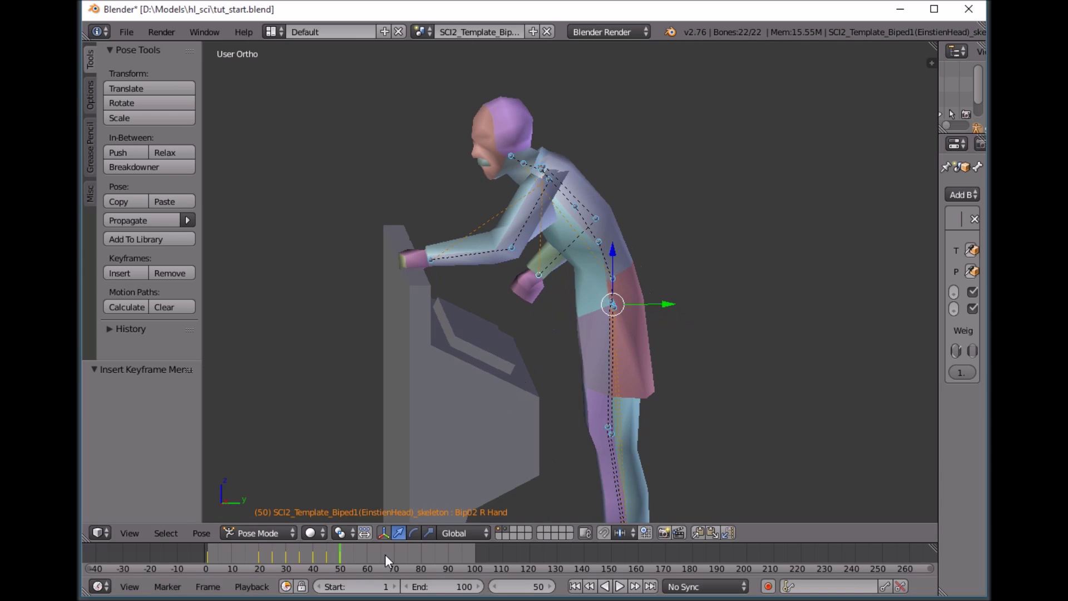
left_click_drag(341, 552, 206, 557)
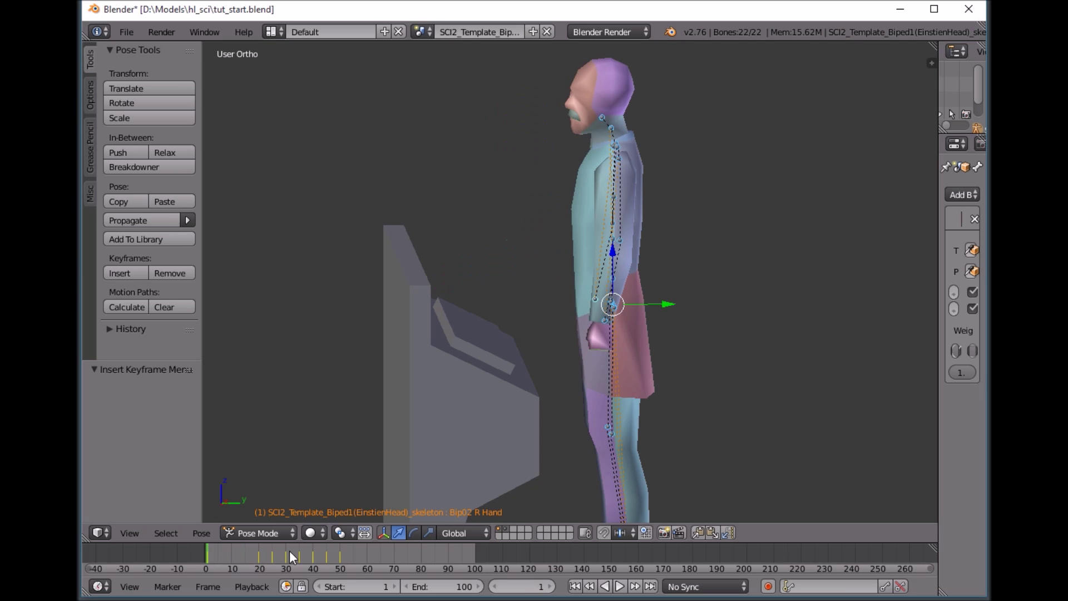
key("alt+a")
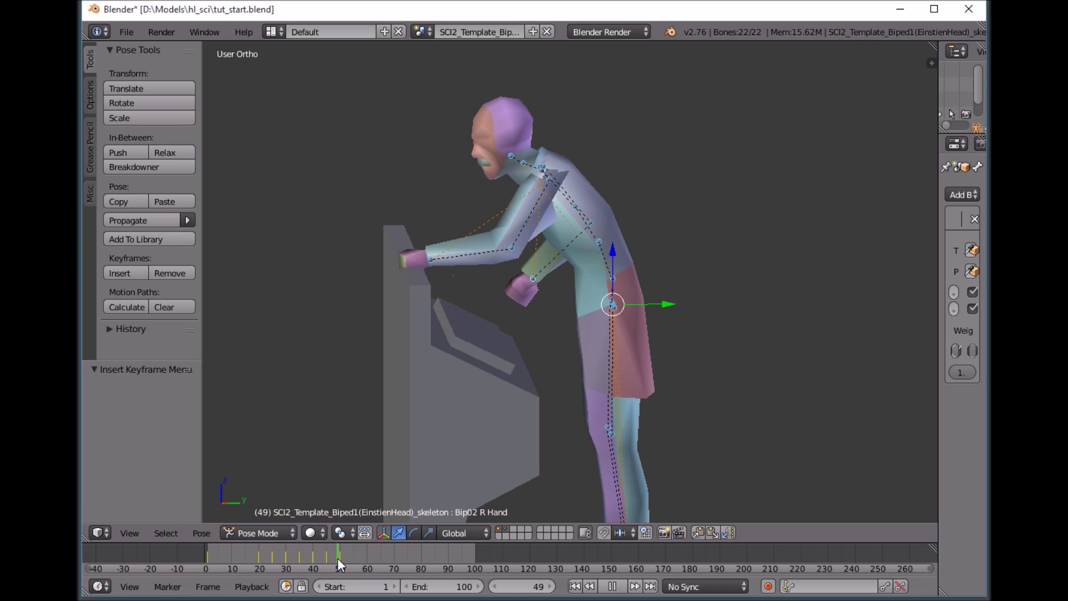
left_click_drag(340, 558, 394, 553)
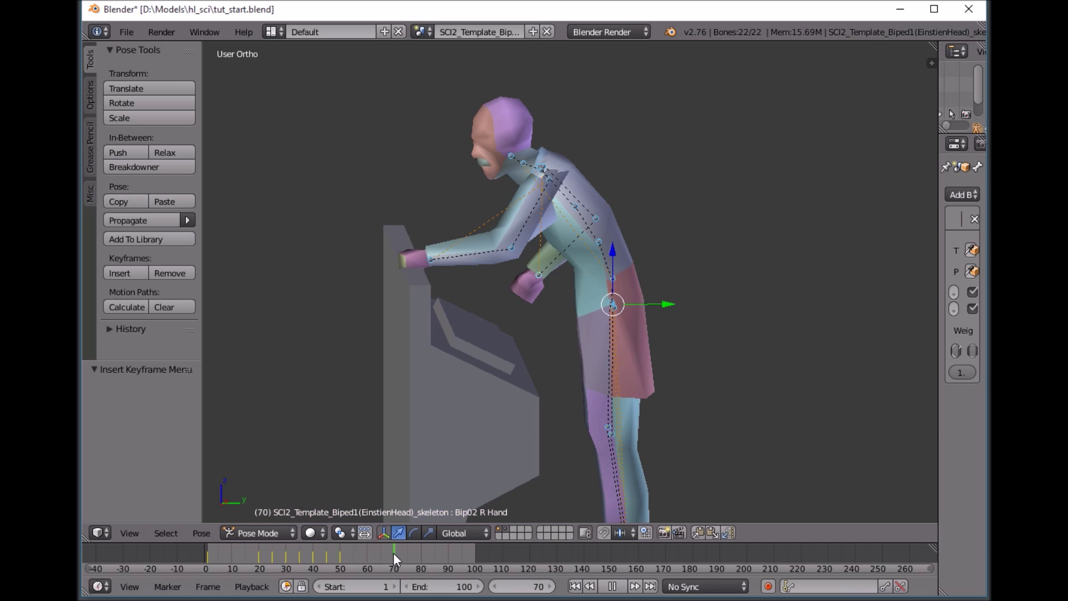
- Clear all bone transforms back to the rest pose and key LocRot at frame 70
key("KP_3")
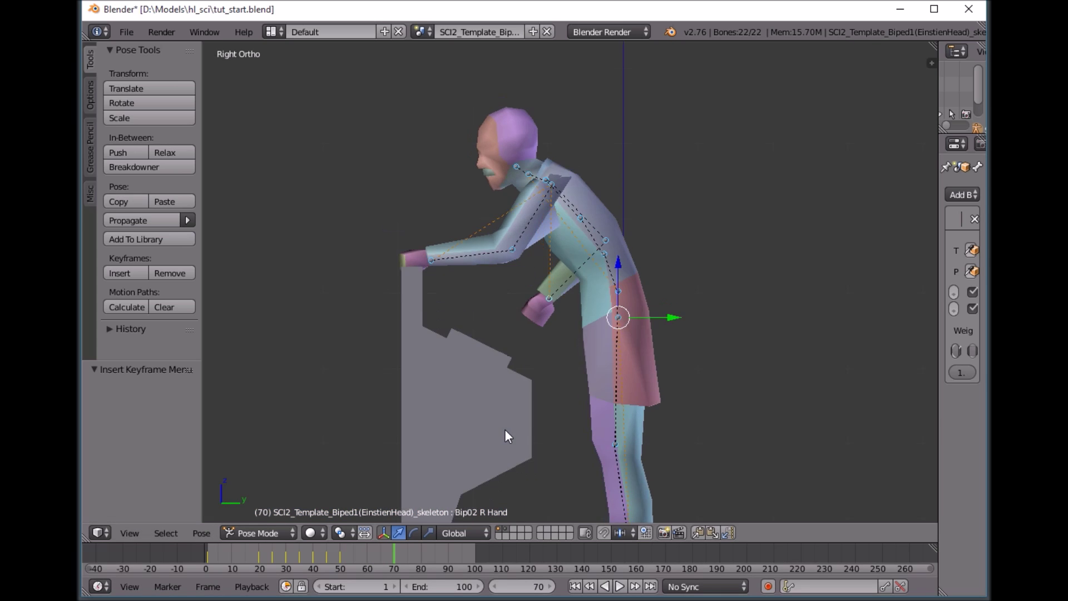
key("a")
key("a")
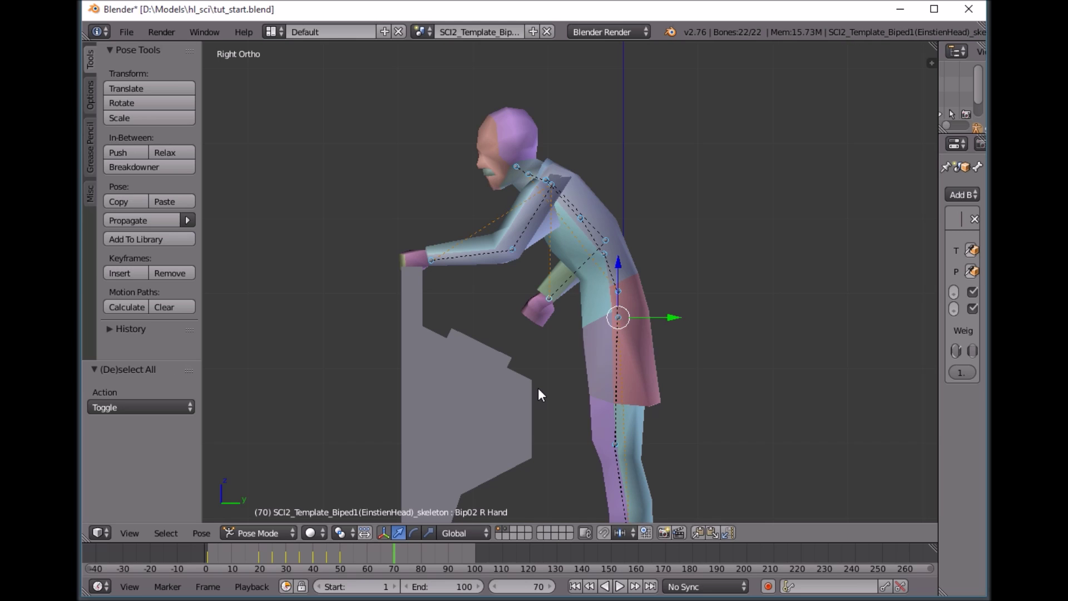
left_click(210, 529)
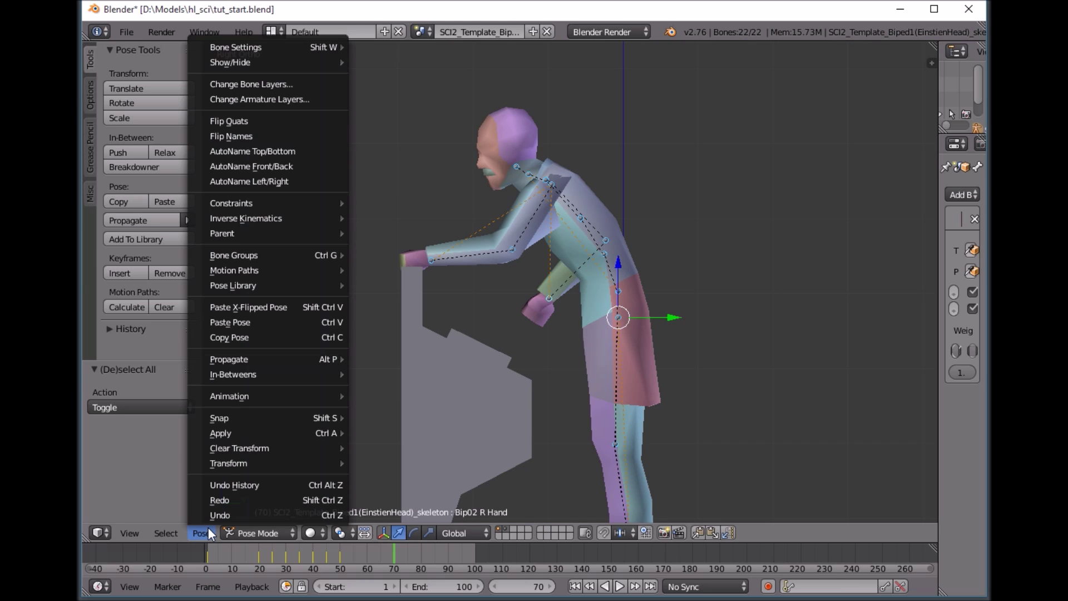
mouse_move(230, 450)
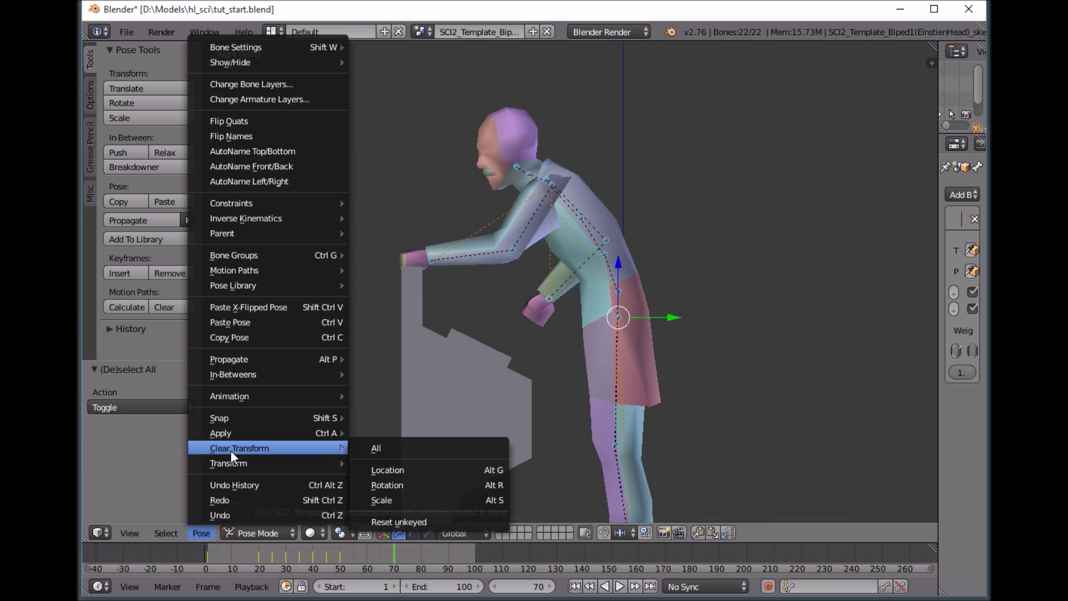
left_click(377, 448)
middle_click_drag(521, 388, 580, 397)
key("i")
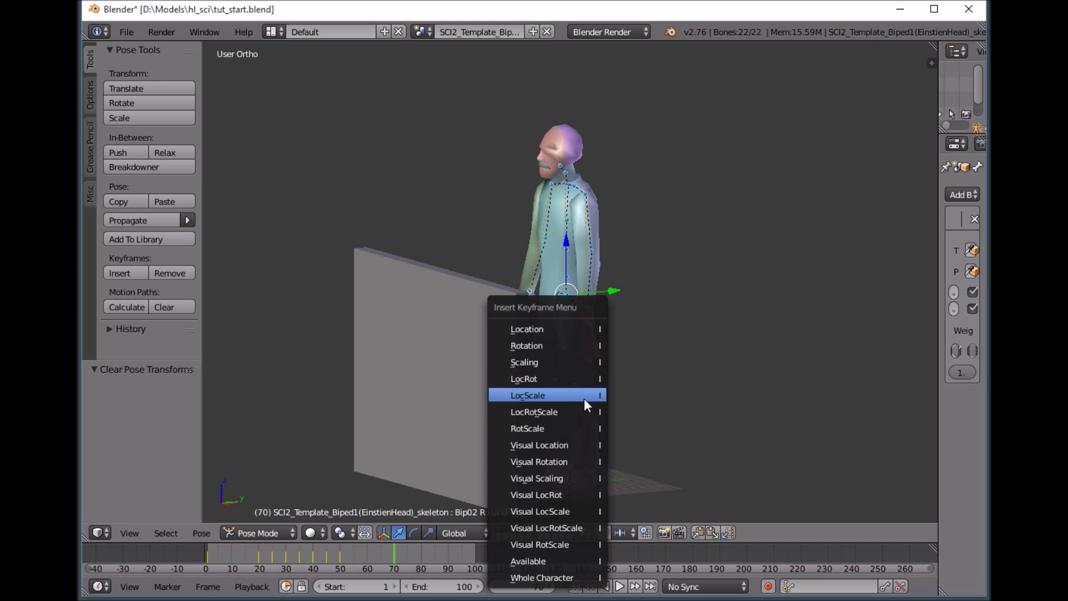
left_click(580, 379)
- Set the timeline's end frame to 70
scroll(587, 382, "up", 1)
middle_click_drag(587, 381, 529, 369, "shift")
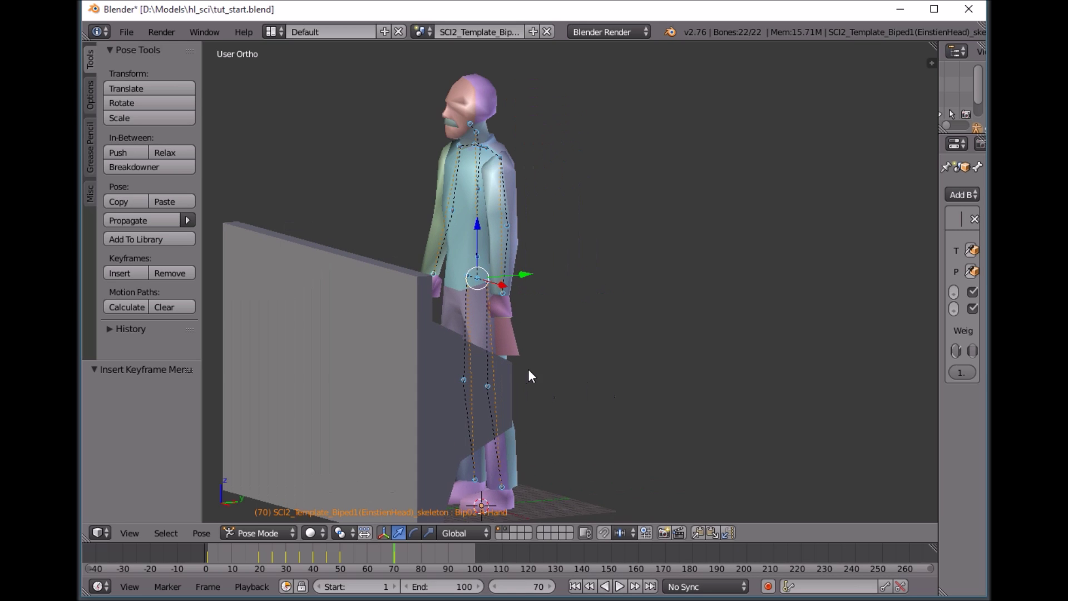
left_click_drag(464, 590, 438, 593)
middle_click_drag(567, 434, 544, 431)
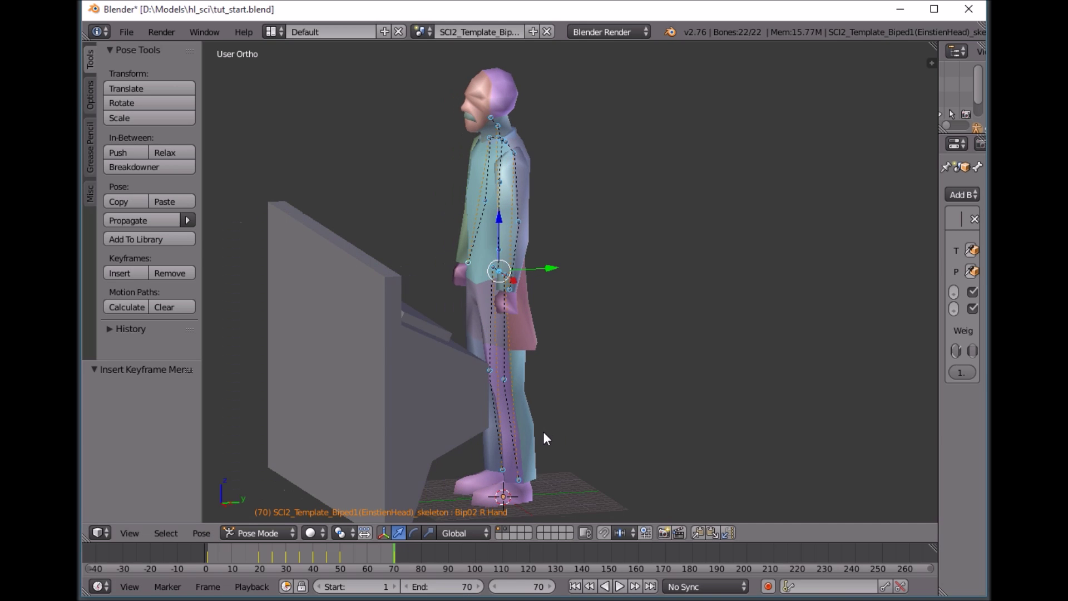
key("a")
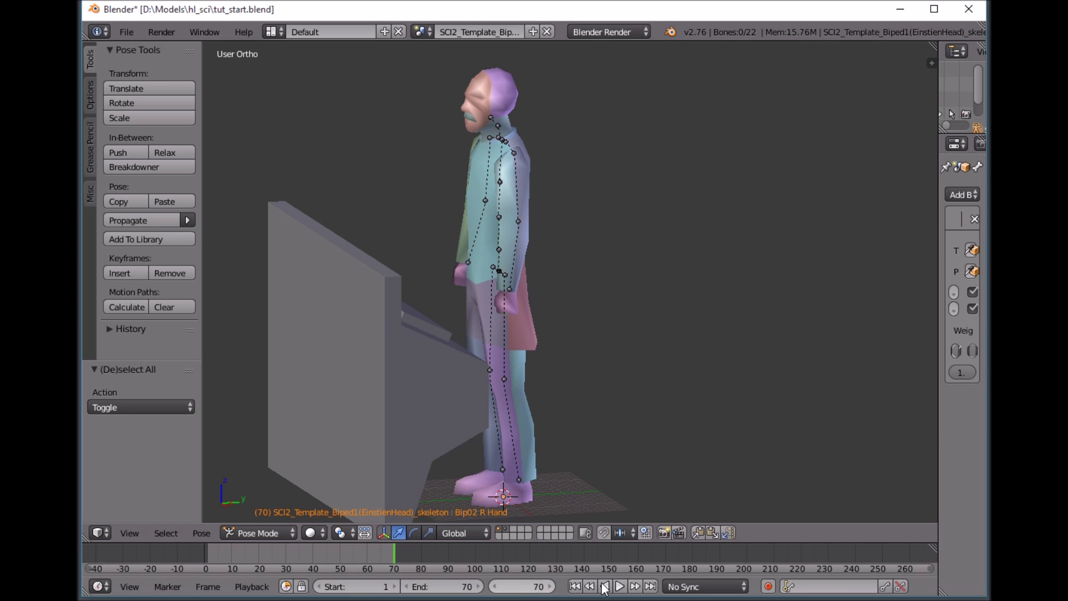
left_click(620, 587)
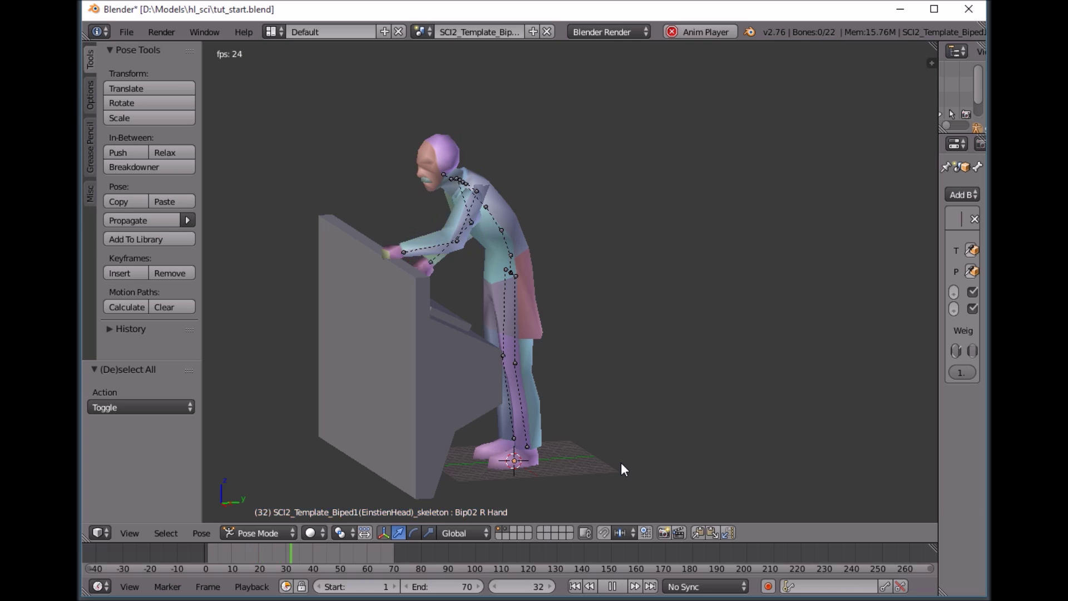
middle_click_drag(621, 462, 573, 455)
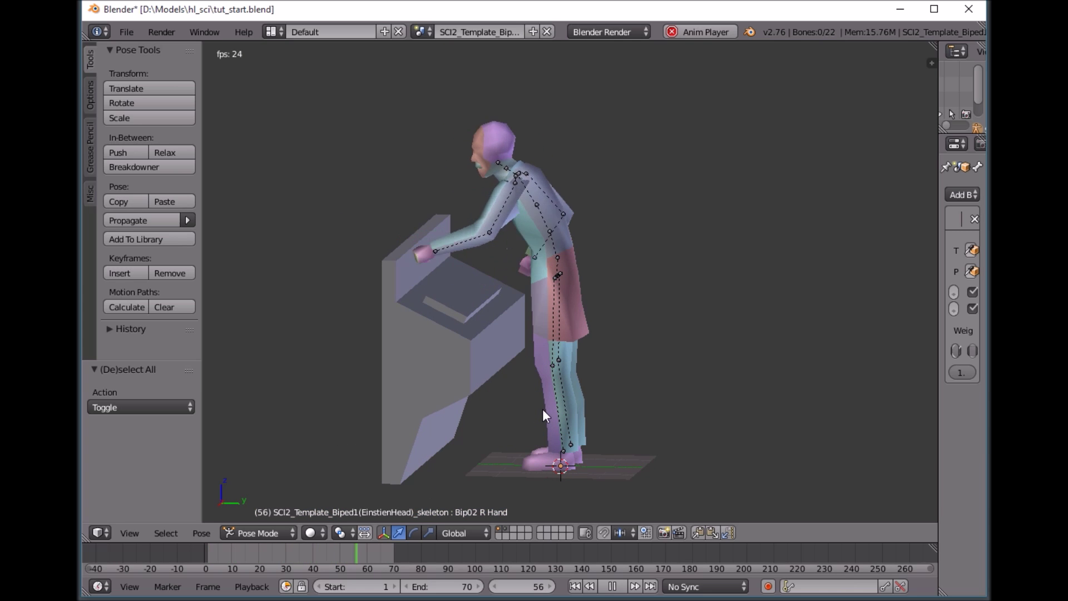
middle_click_drag(544, 403, 557, 394)
scroll(549, 392, "up", 1)
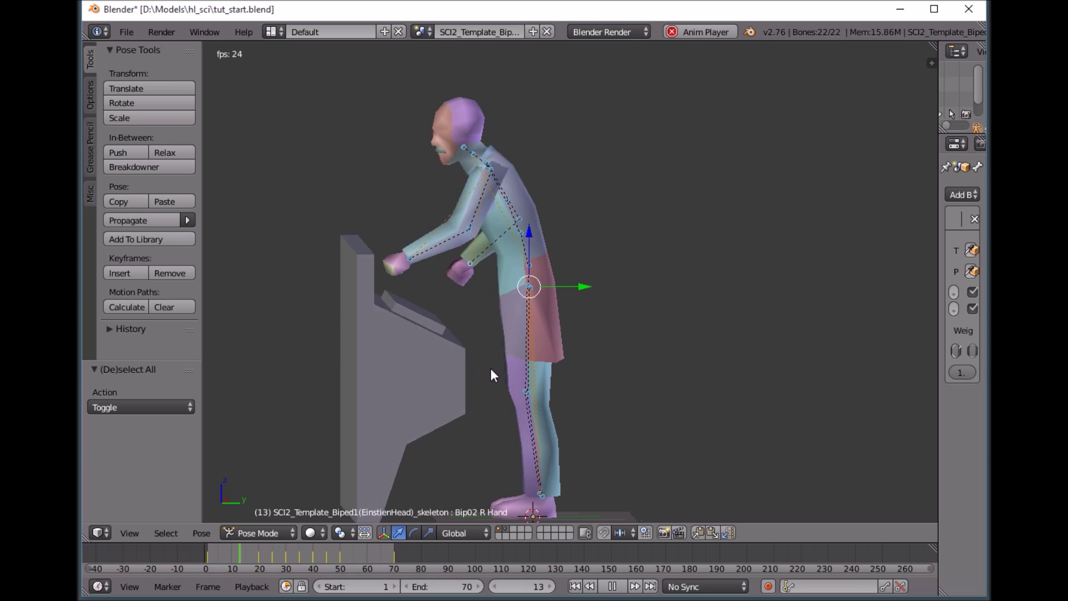
middle_click_drag(491, 369, 513, 375)
left_click(610, 587)
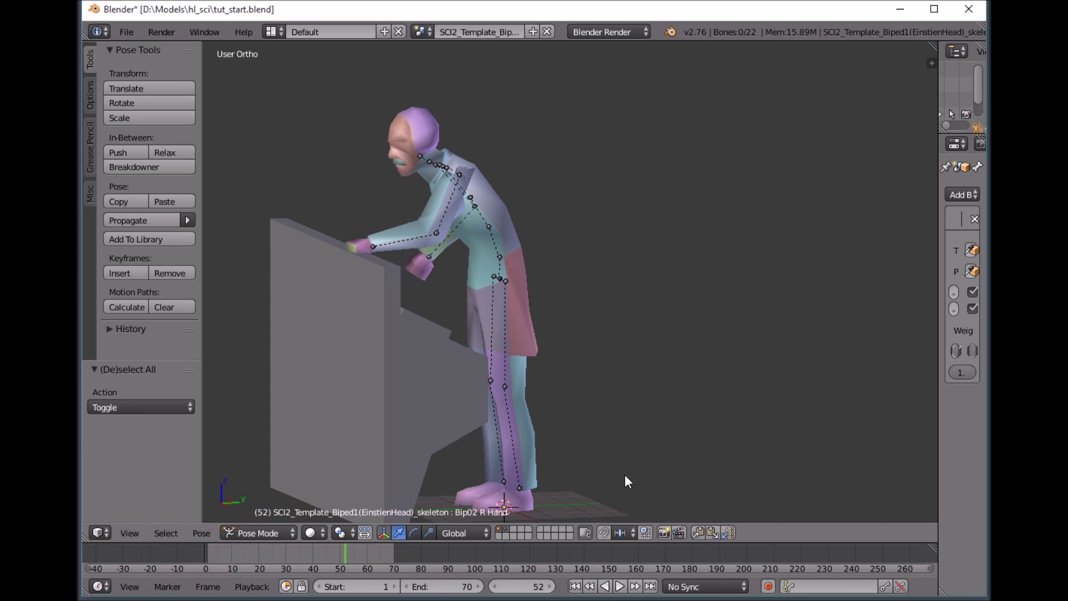
- Split the 3D view and turn the right half into a Dope Sheet showing the keyframes
left_click_drag(933, 47, 463, 233)
key("t")
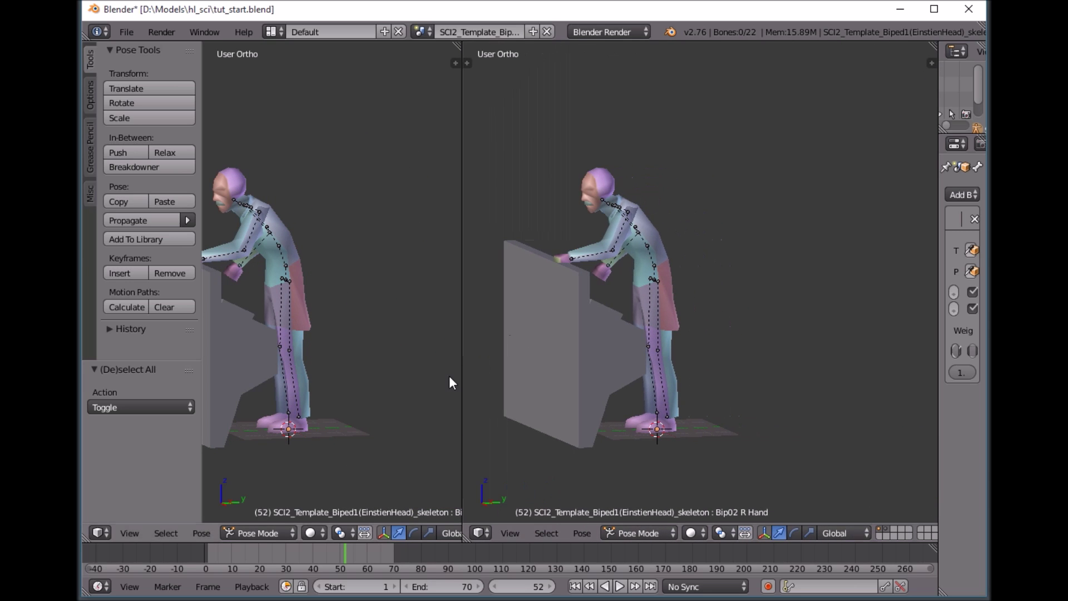
left_click(479, 533)
left_click(498, 456)
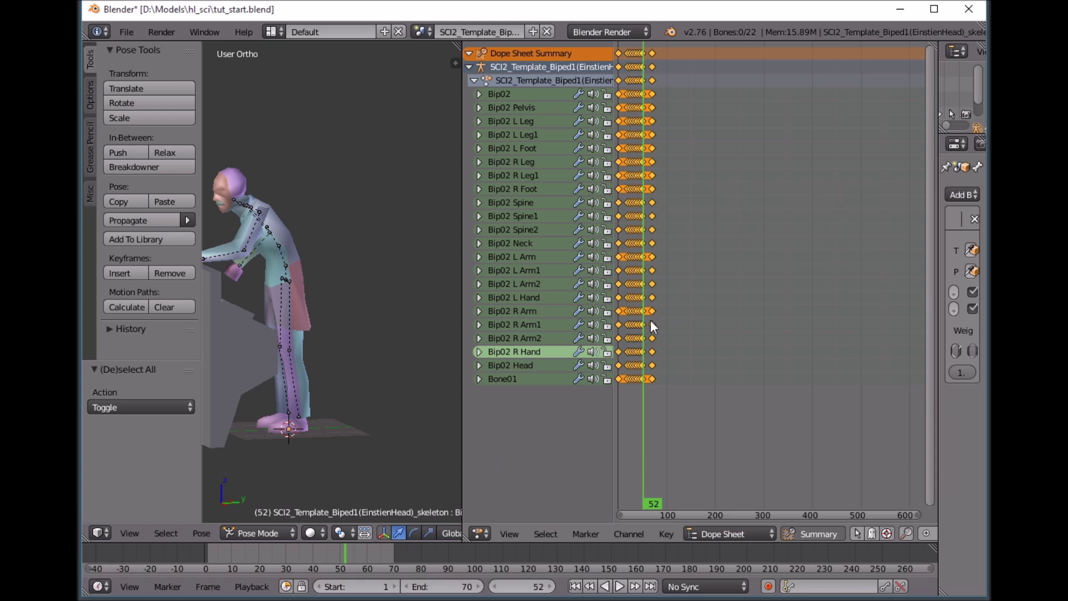
scroll(735, 378, "up", 6)
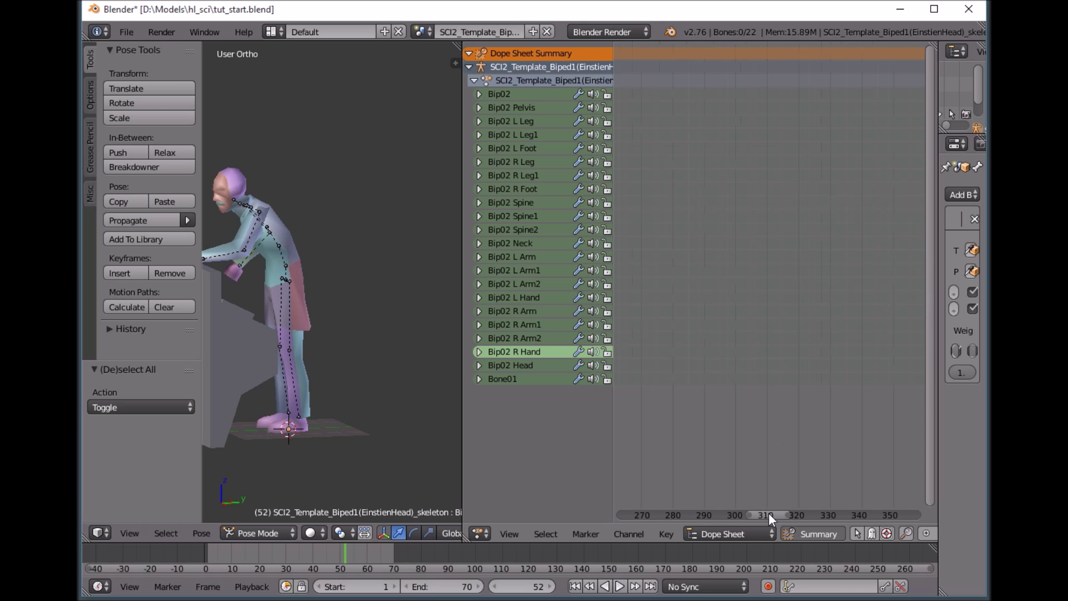
left_click_drag(681, 518, 637, 520)
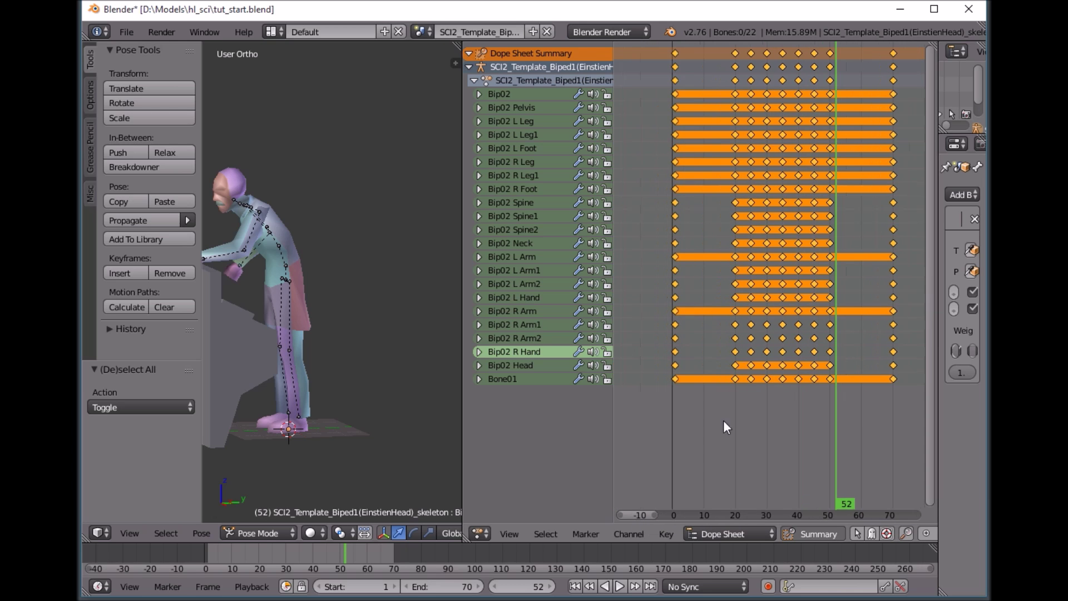
- Box-select all keyframes and rewind the playhead to frame 1
key("a")
scroll(817, 387, "down", 4)
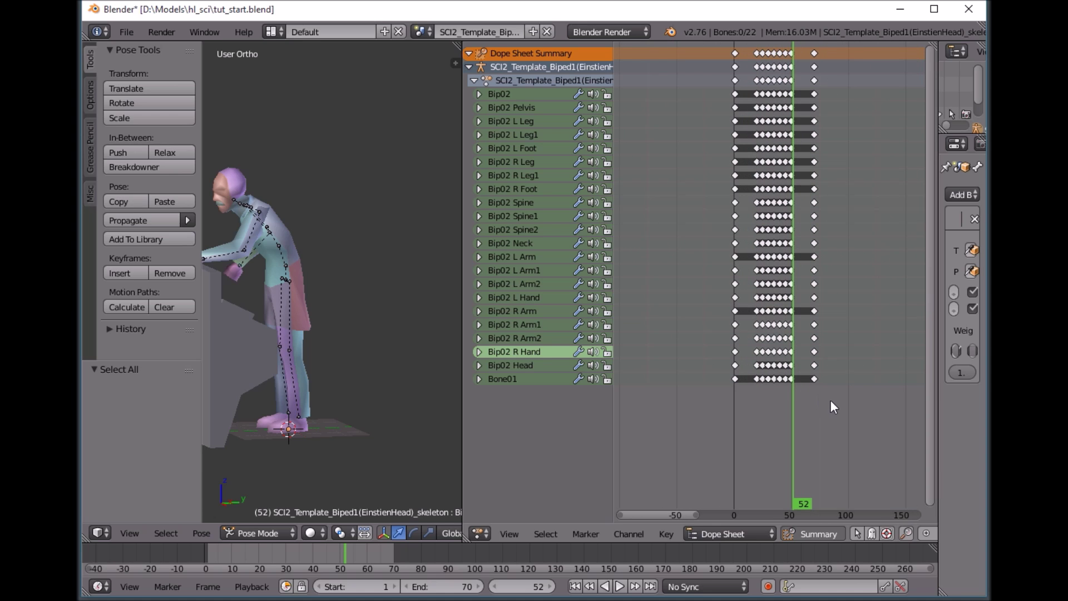
key("b")
left_click_drag(841, 400, 719, 41)
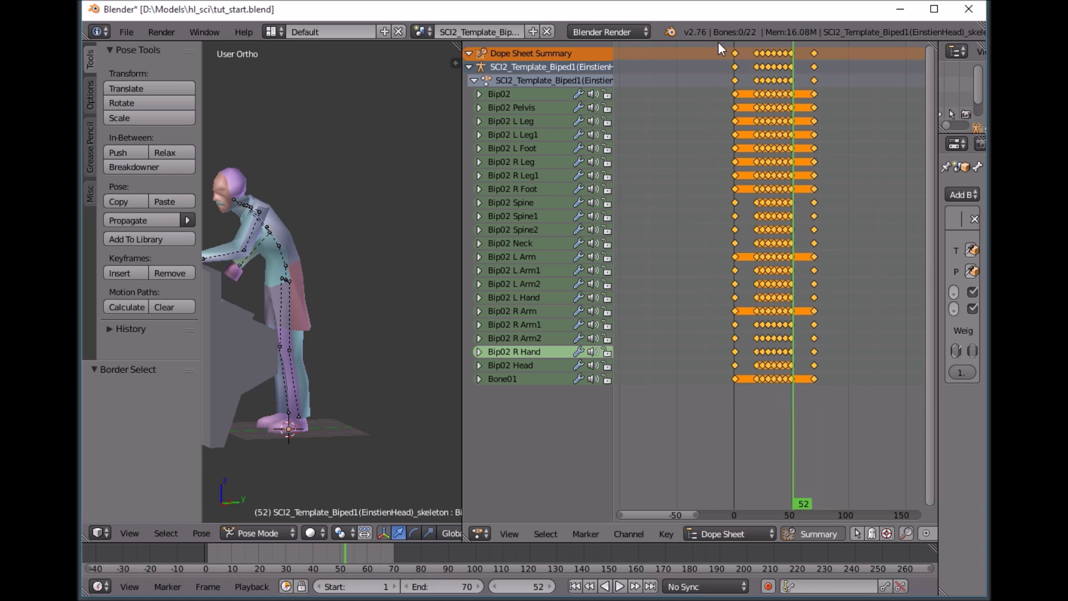
left_click_drag(794, 468, 737, 486)
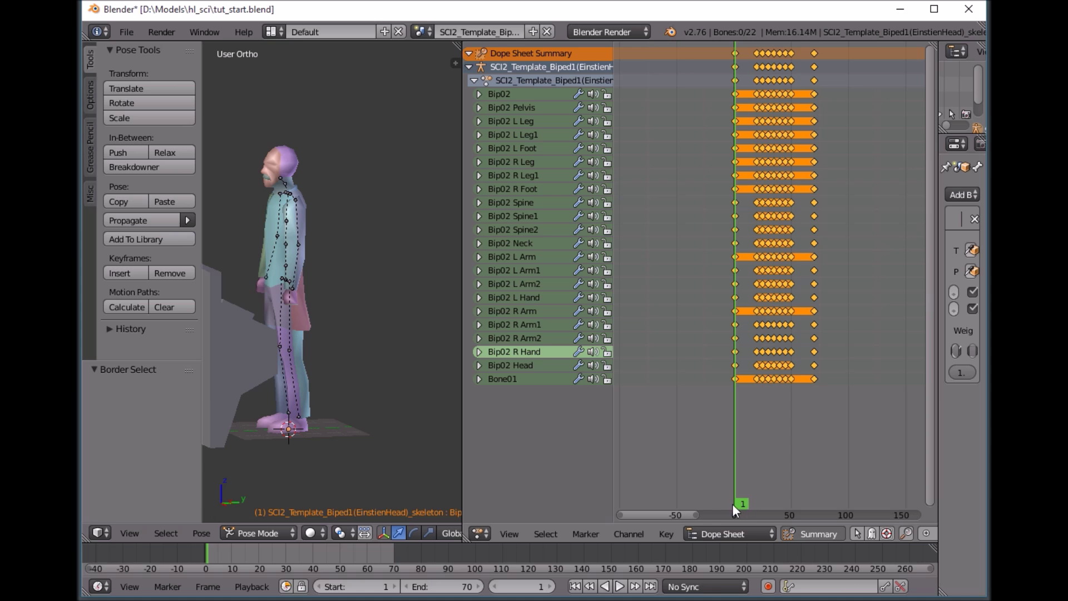
- Preview the animation, then scale the selected keyframes by about 1.437
key("alt+a")
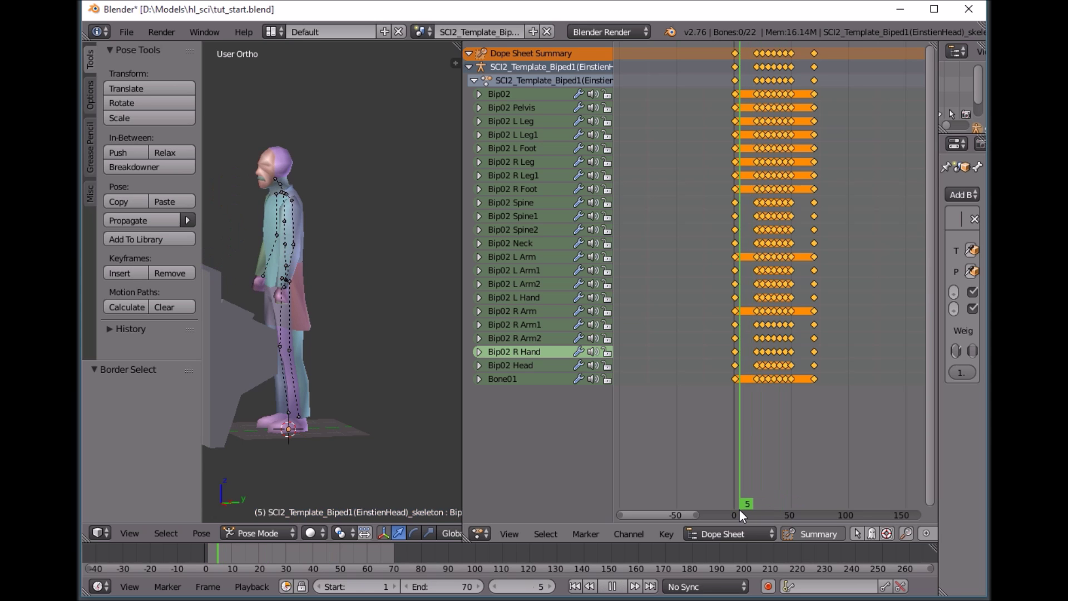
key("Escape")
key("s")
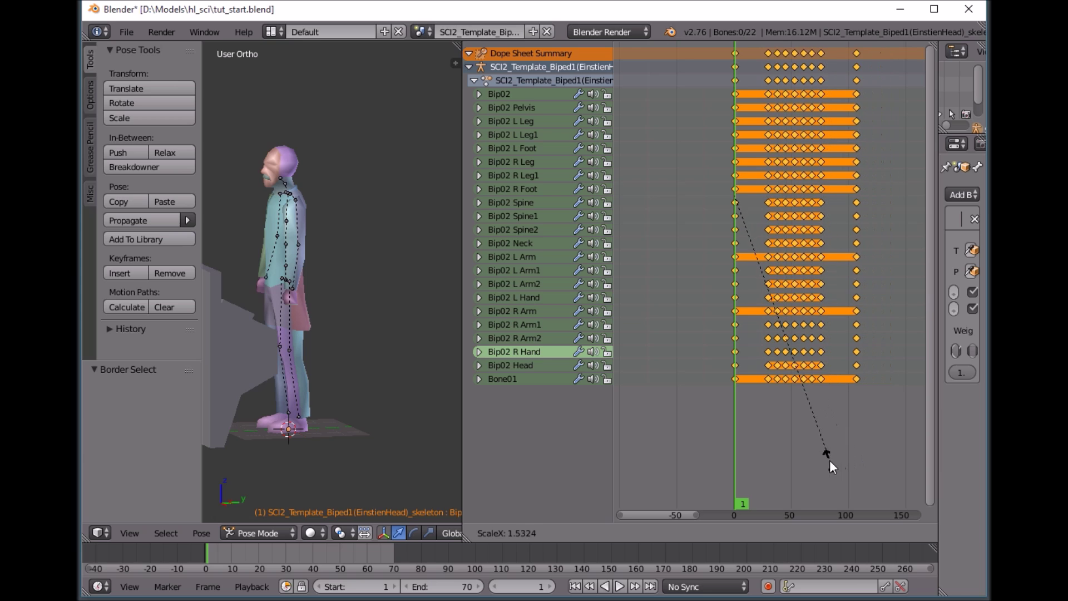
left_click(826, 460)
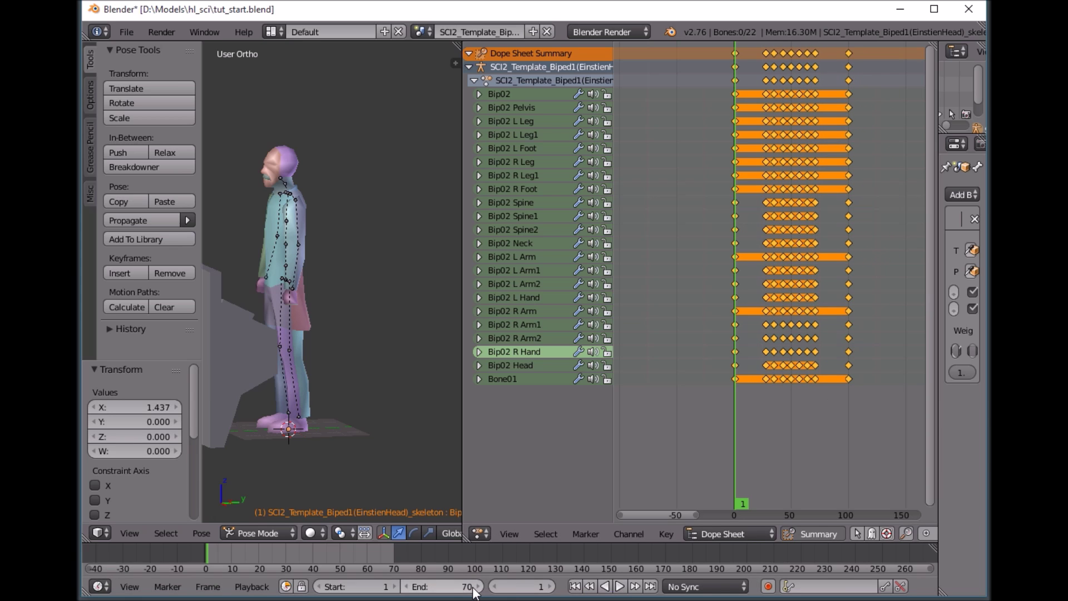
- Set the end frame to 100, select all bones and play the lengthened animation
left_click(445, 586)
type("10")
key("Return")
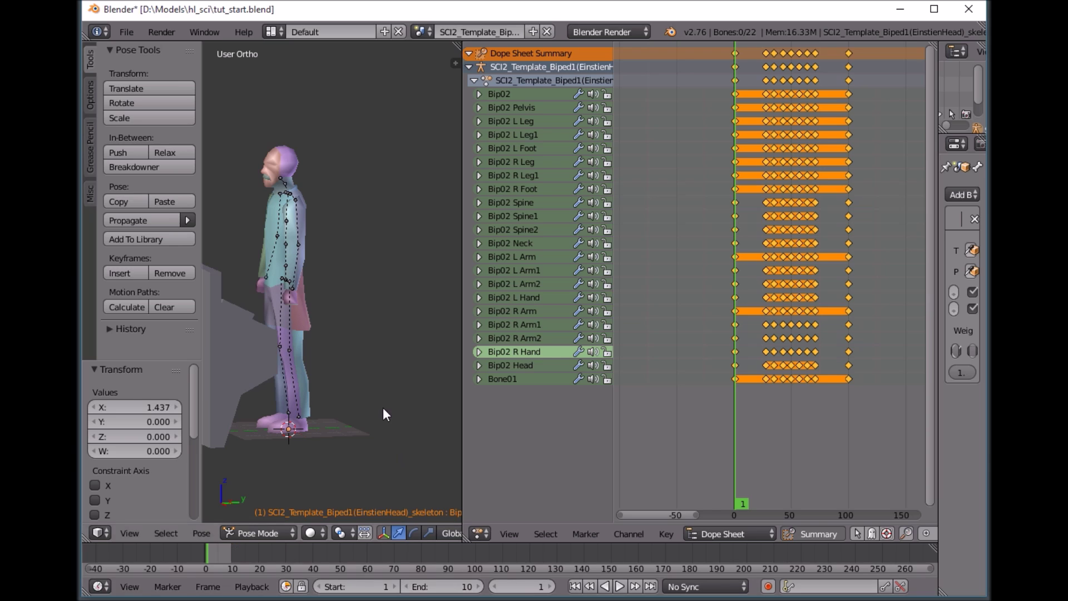
left_click(428, 584)
type("100")
key("Return")
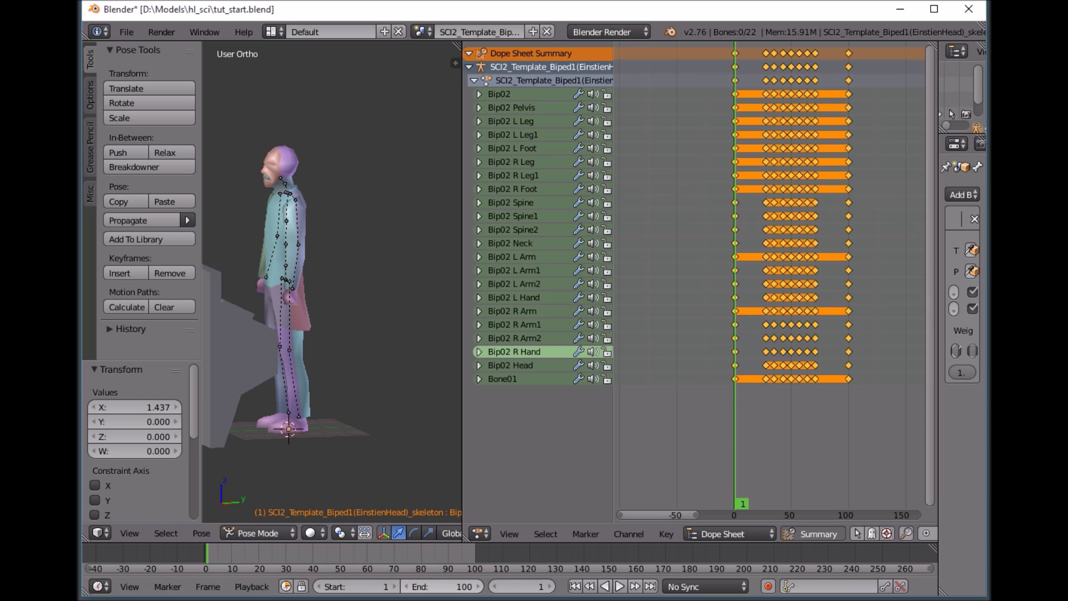
key("a")
left_click(620, 587)
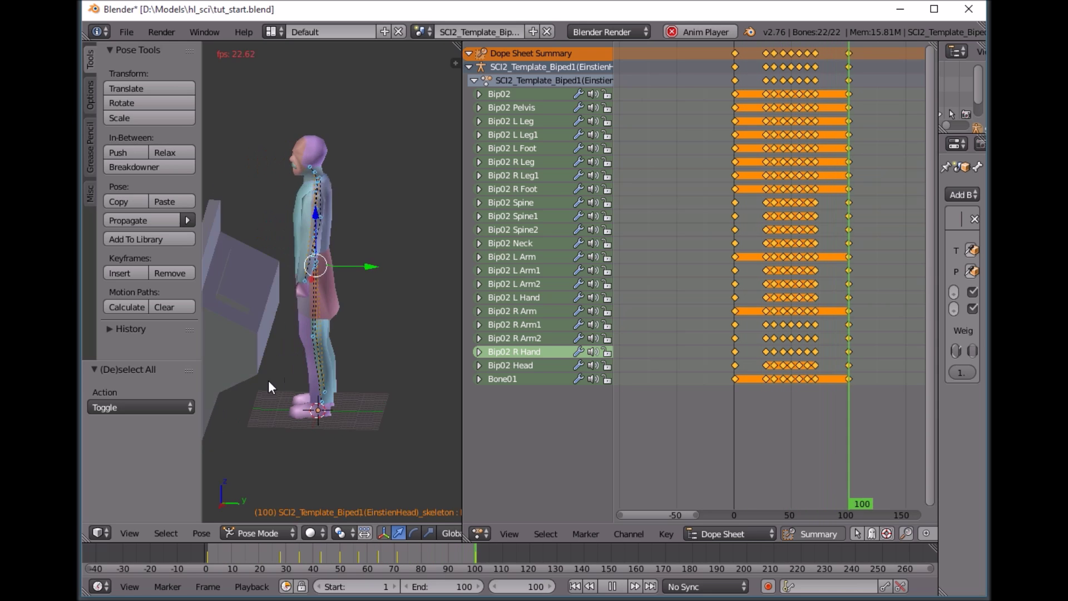
- Zoom, orbit and widen the 3D view, then switch to Right Ortho while playback runs
scroll(348, 403, "up", 3)
middle_click_drag(315, 415, 393, 428)
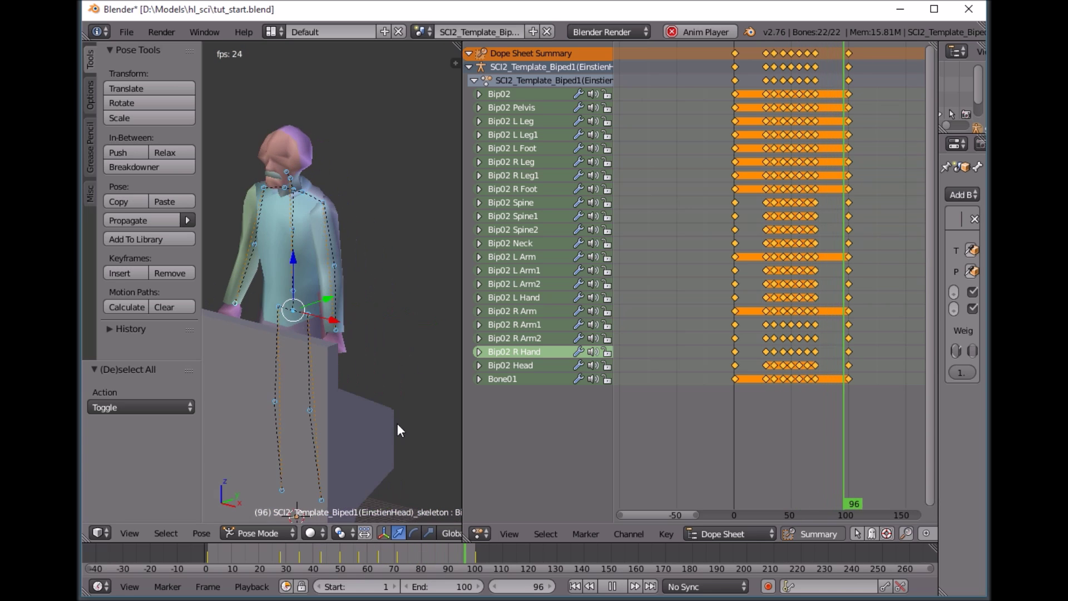
left_click_drag(462, 415, 740, 401)
key("a")
middle_click_drag(499, 384, 468, 401)
key("KP_3")
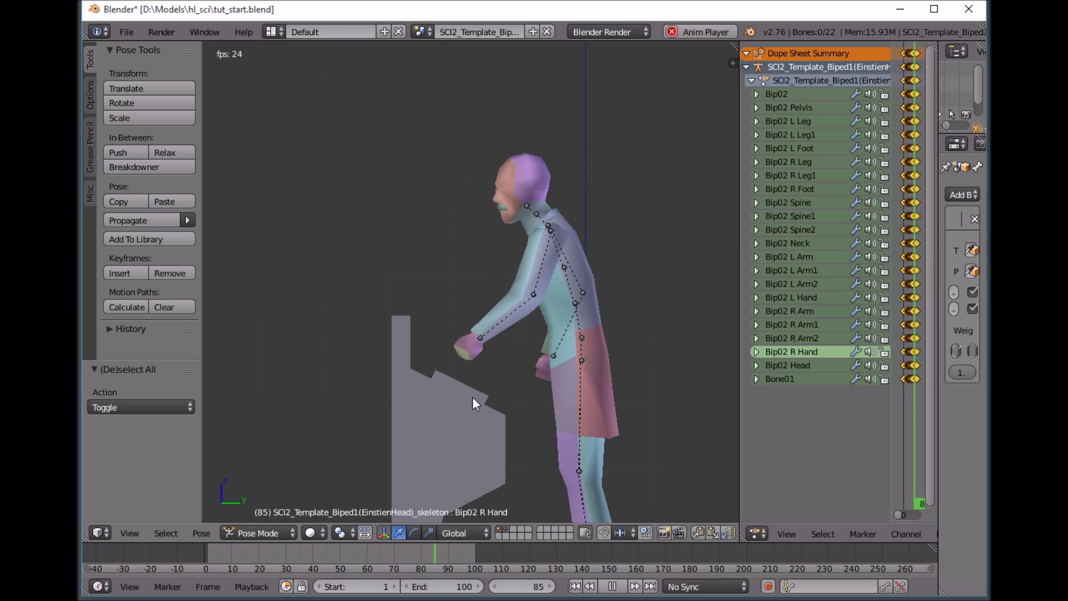
- Stop playback at frame 36, widen the Dope Sheet and select the Bip02 Head bone
left_click(610, 587)
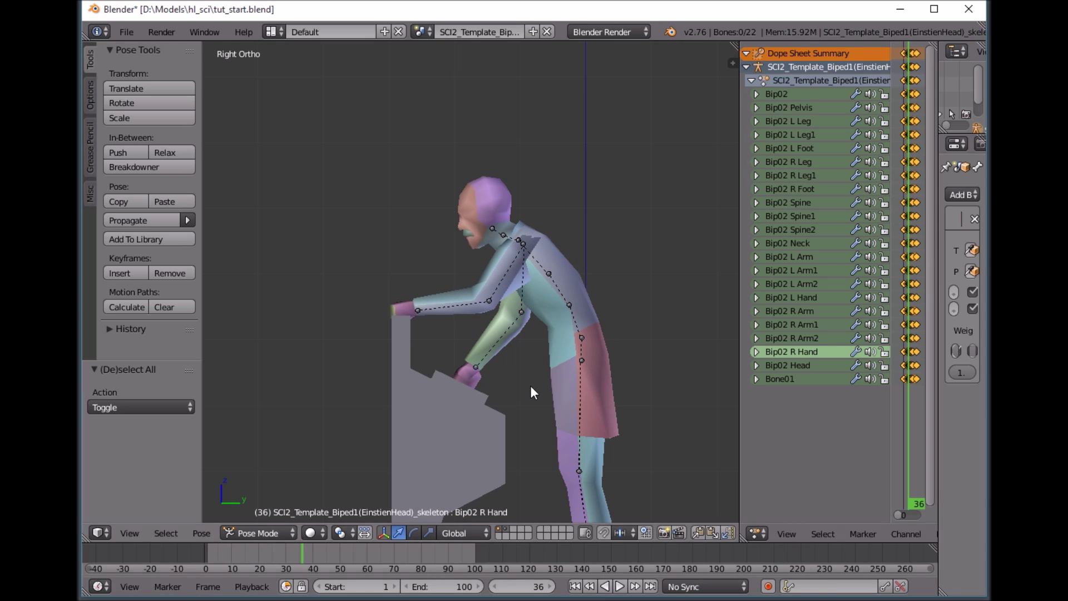
right_click(496, 229)
scroll(541, 261, "up", 2)
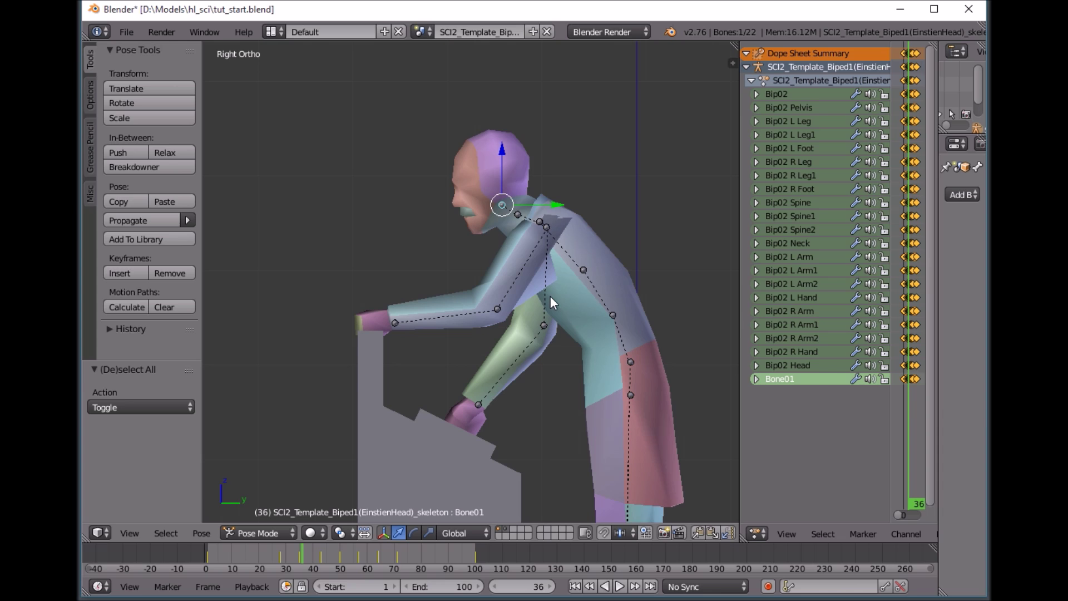
left_click_drag(739, 342, 444, 351)
right_click(365, 220)
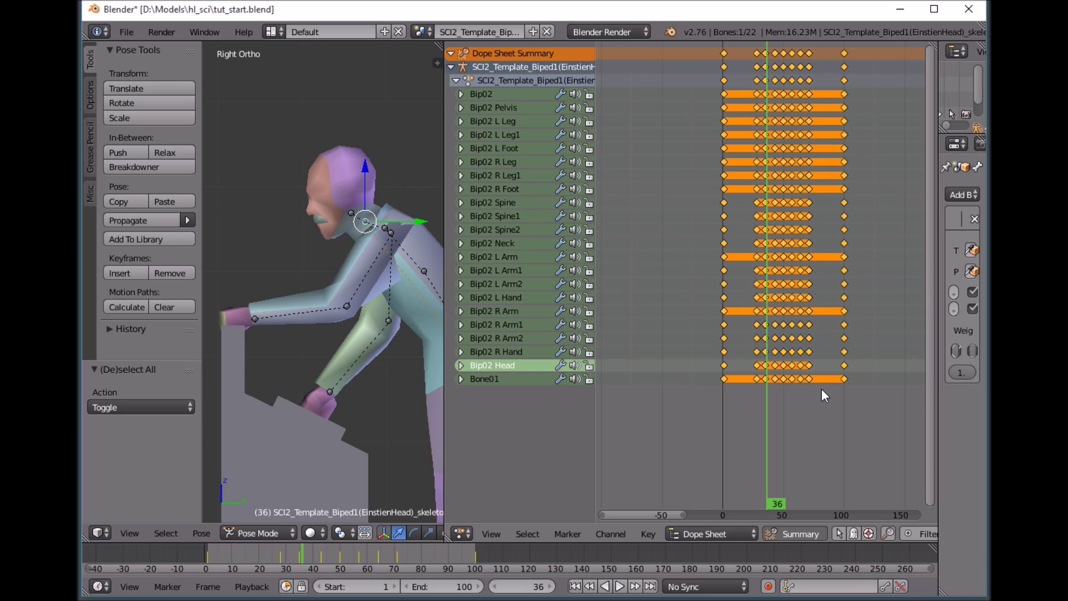
- Box-select the Bip02 Head row's middle keyframes and delete them
key("a")
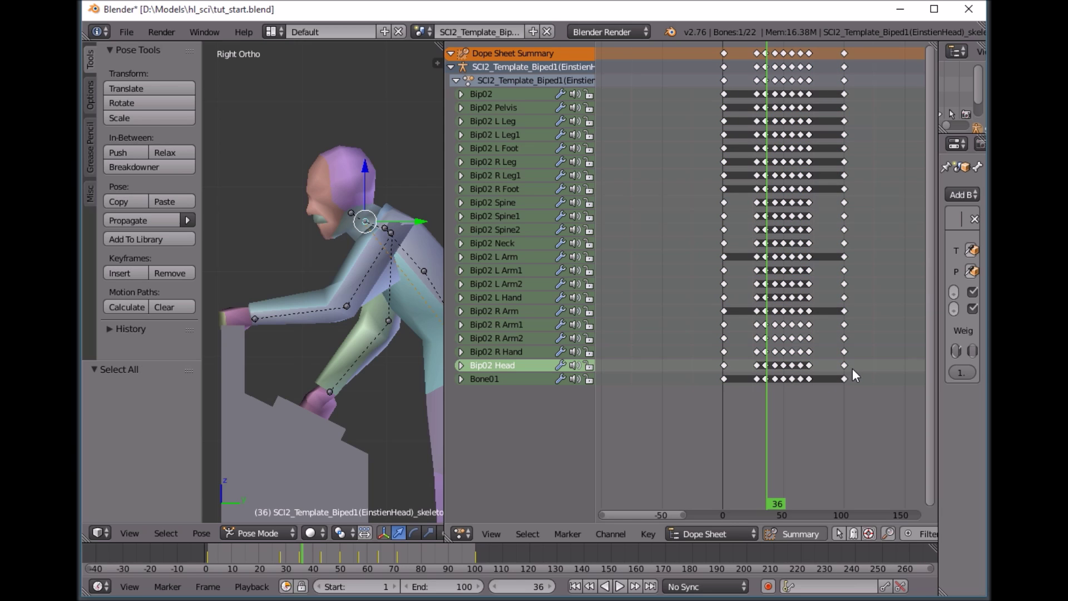
left_click_drag(822, 370, 743, 359)
key("x")
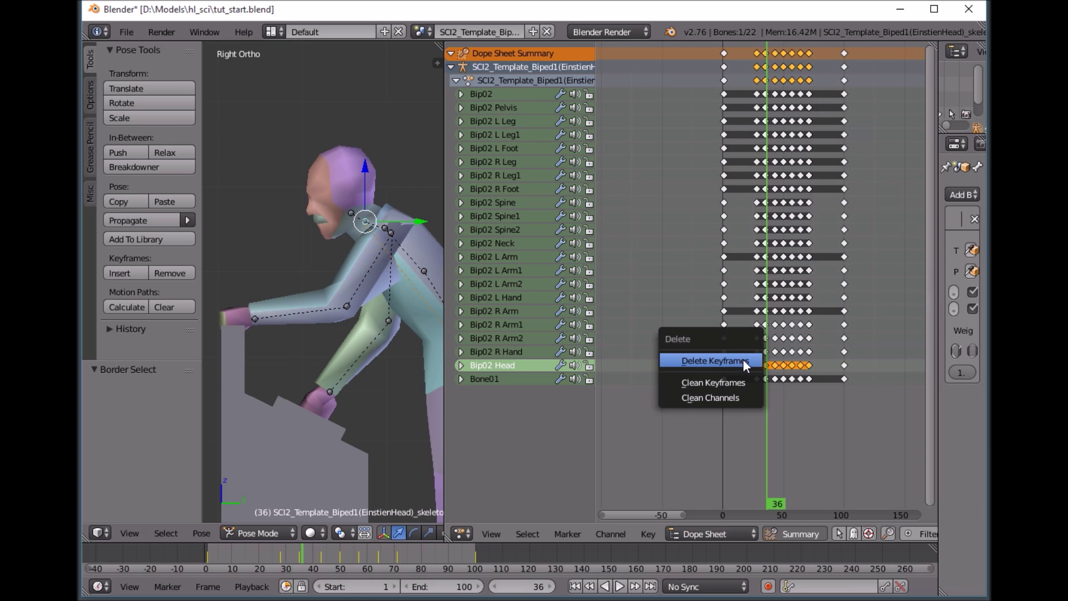
left_click(743, 359)
middle_click_drag(422, 393, 437, 428)
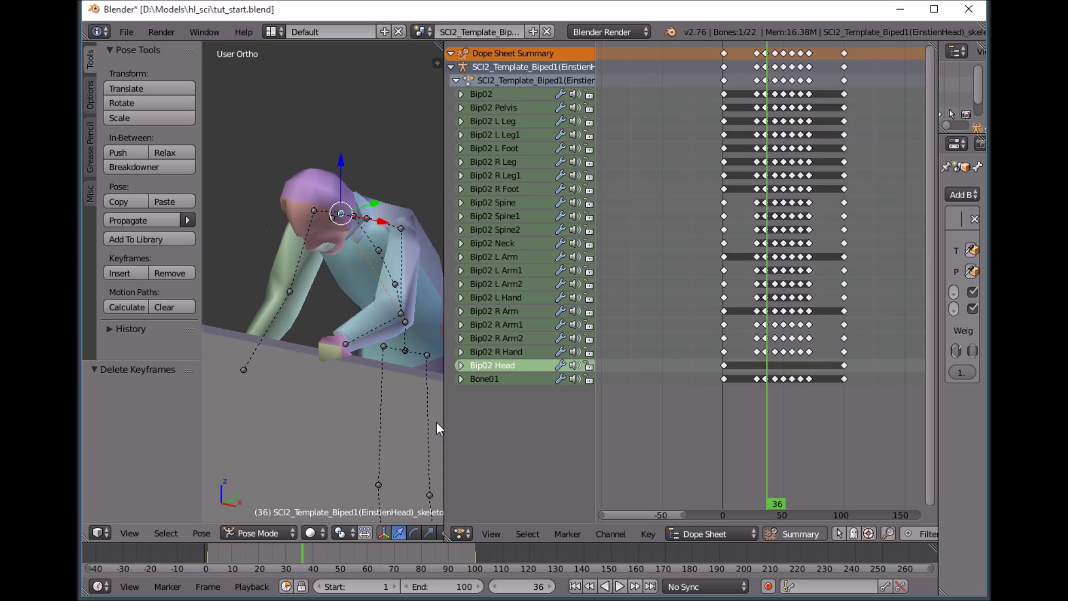
- Scrub the animation to frame 35 and orbit to a front view of the character
key("shift+alt+a")
mouse_move(280, 550)
left_mouse_down()
mouse_move(214, 557)
mouse_move(285, 567)
left_mouse_up()
key("alt+a")
middle_click_drag(390, 390, 308, 348)
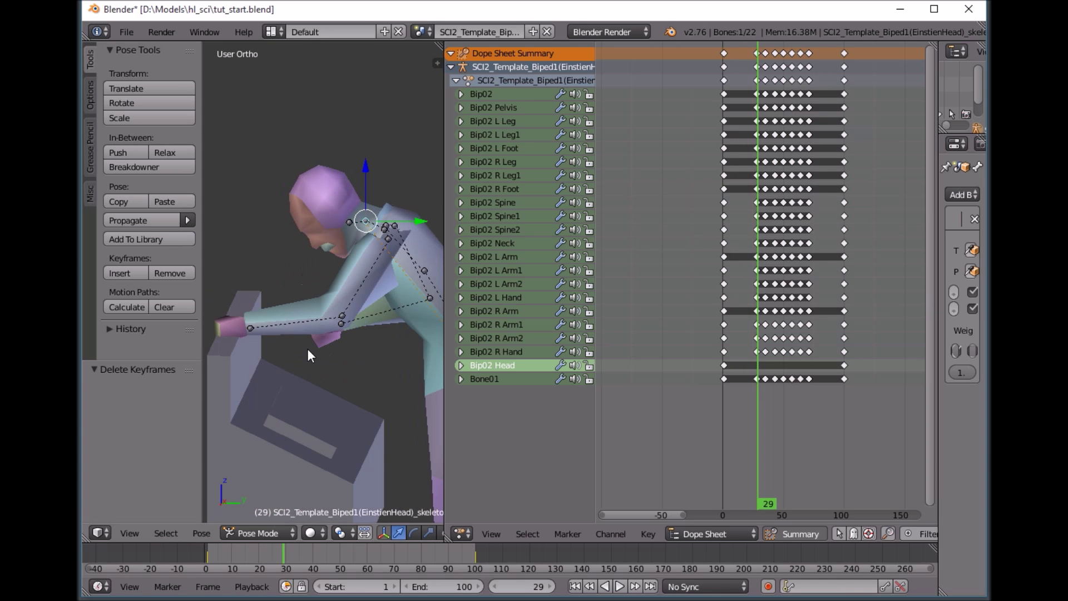
mouse_move(285, 553)
left_mouse_down()
mouse_move(335, 556)
mouse_move(293, 558)
mouse_move(309, 559)
mouse_move(301, 552)
left_mouse_up()
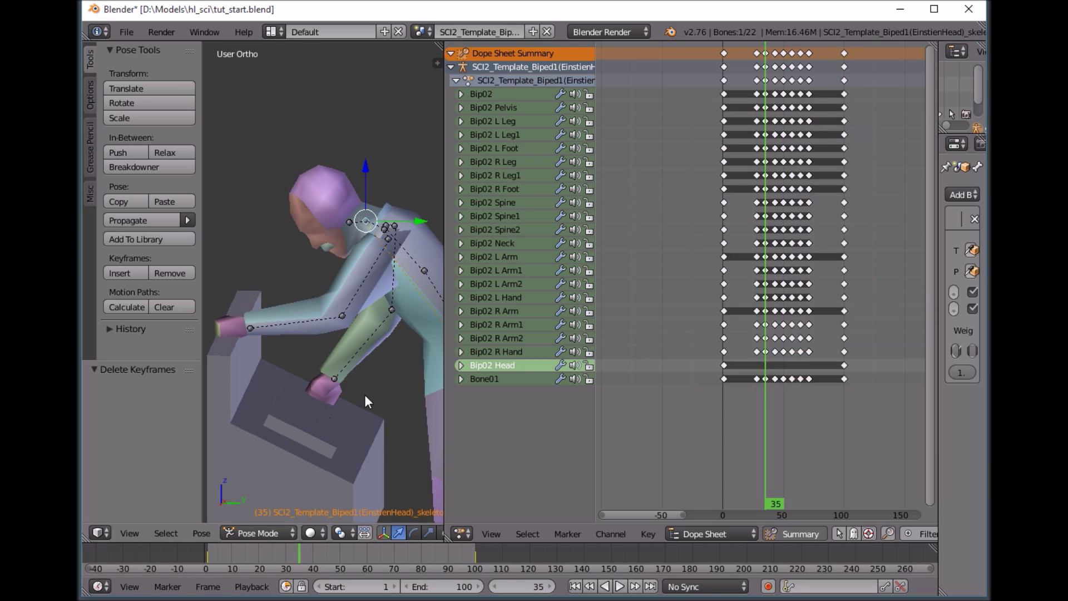
middle_click_drag(365, 396, 415, 405)
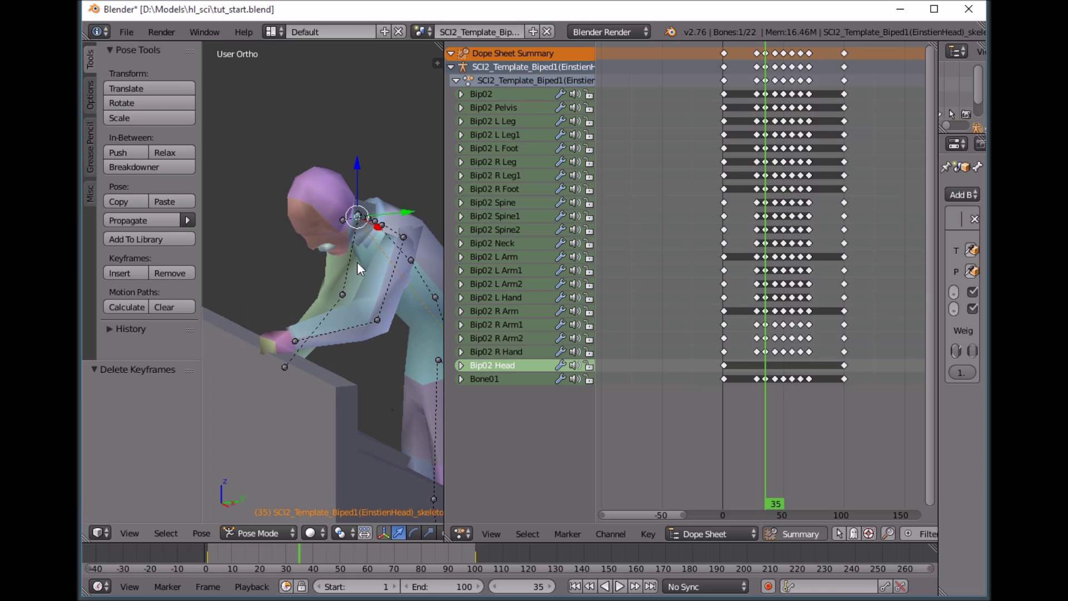
middle_click_drag(357, 262, 336, 228)
- Trackball-rotate the head down toward the panel, key its LocRot at frame 35, and play
key("r")
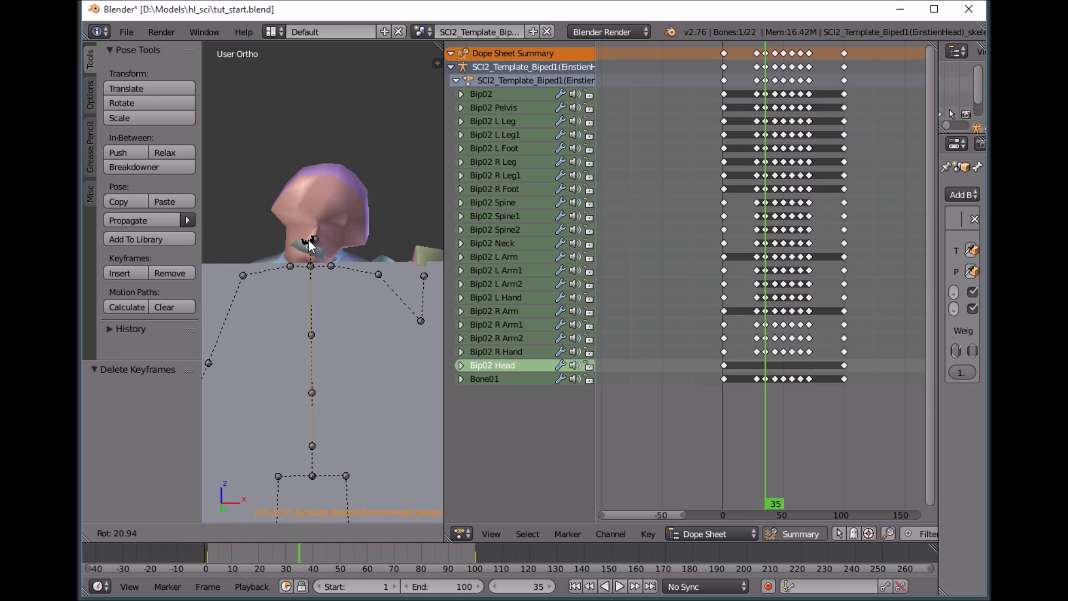
key("r")
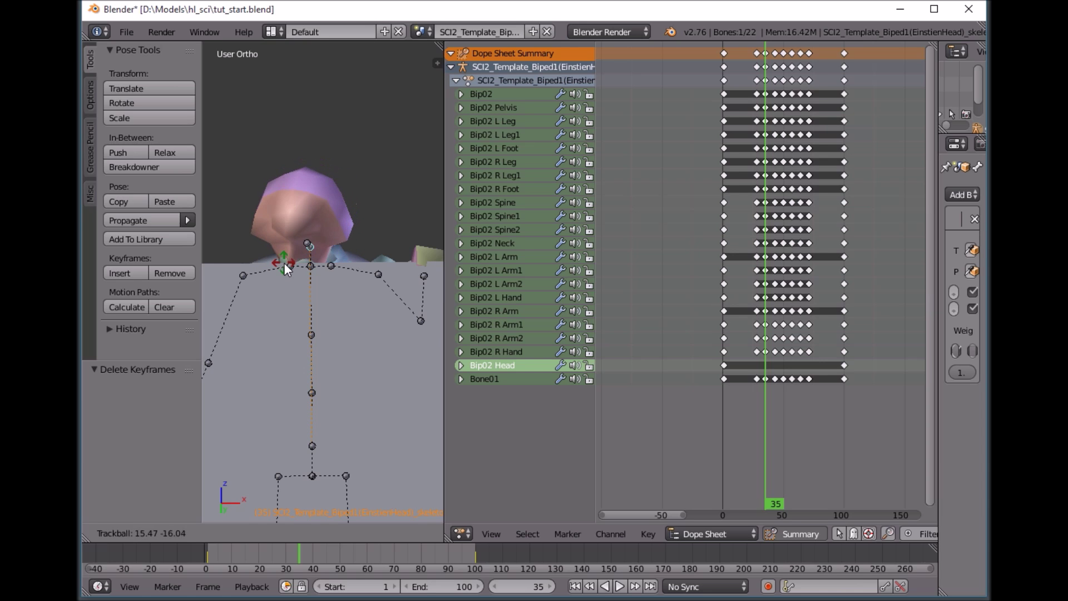
left_click(284, 264)
middle_click_drag(329, 277, 261, 357)
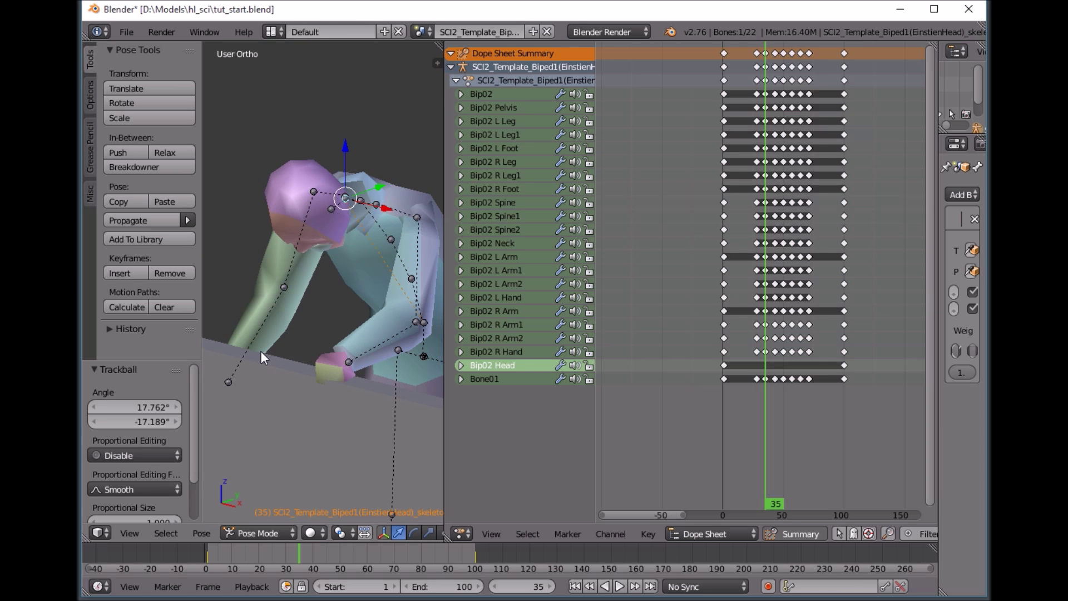
key("i")
left_click(261, 351)
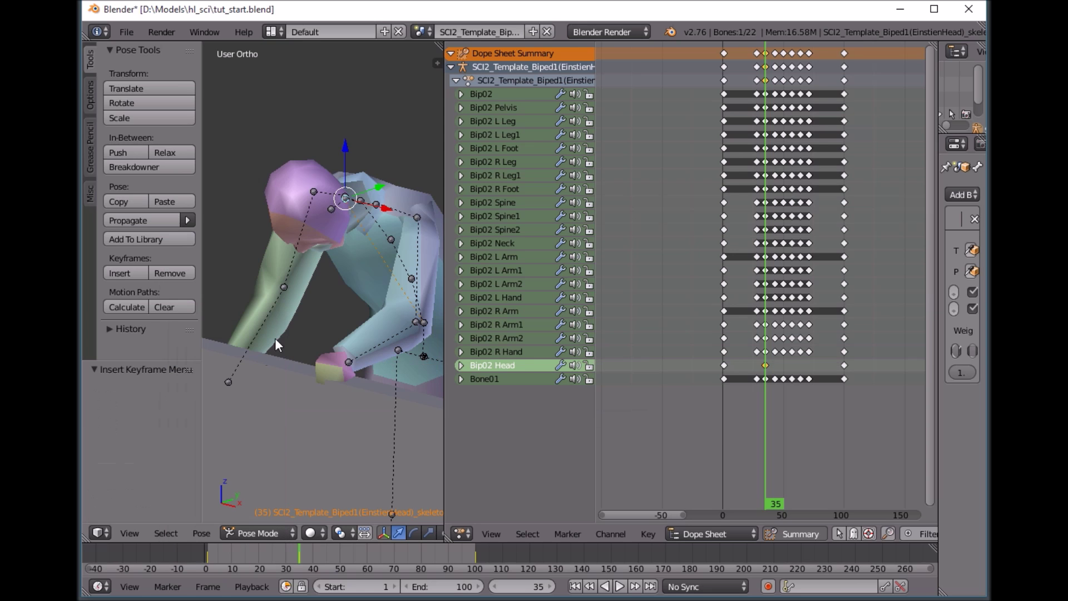
middle_click_drag(274, 338, 290, 333)
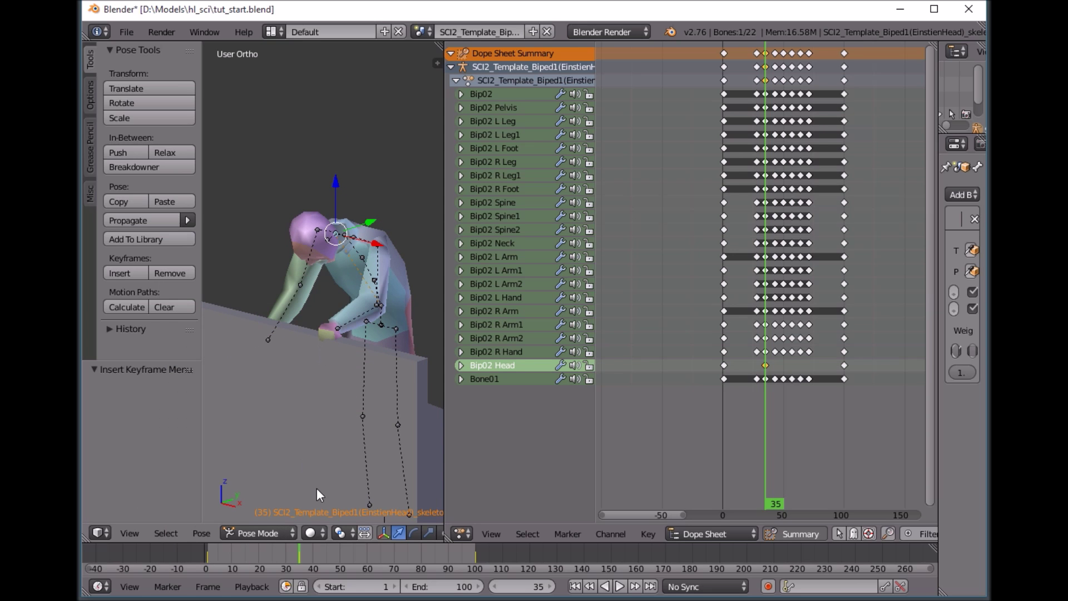
middle_click_drag(340, 358, 234, 432)
key("alt+a")
- Stop at frame 50 and re-tilt the head bone with two free rotations
left_click_drag(303, 553, 342, 559)
key("alt+a")
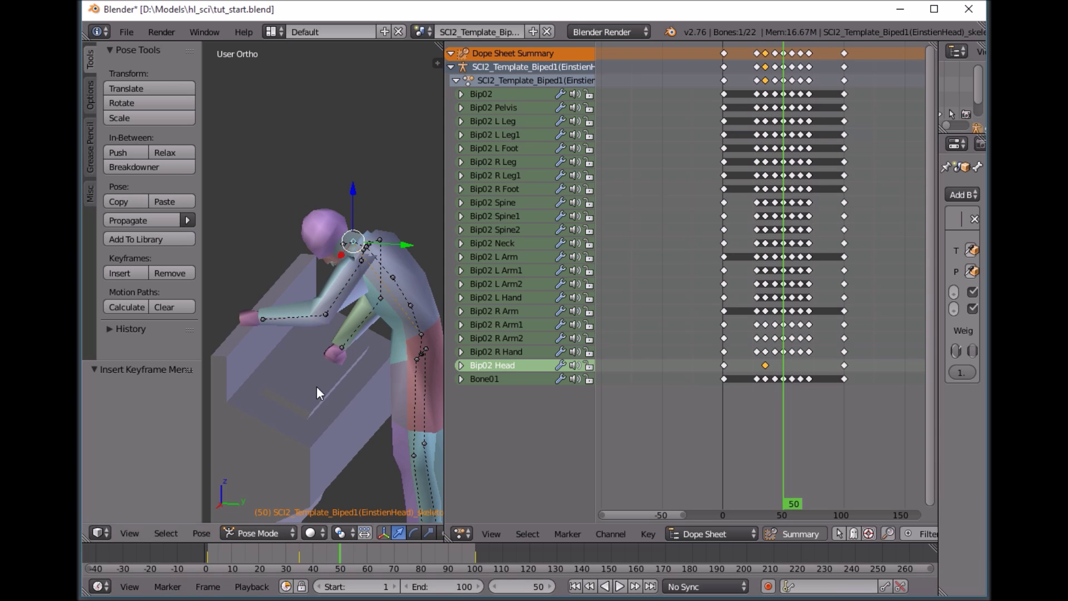
middle_click_drag(316, 387, 293, 478)
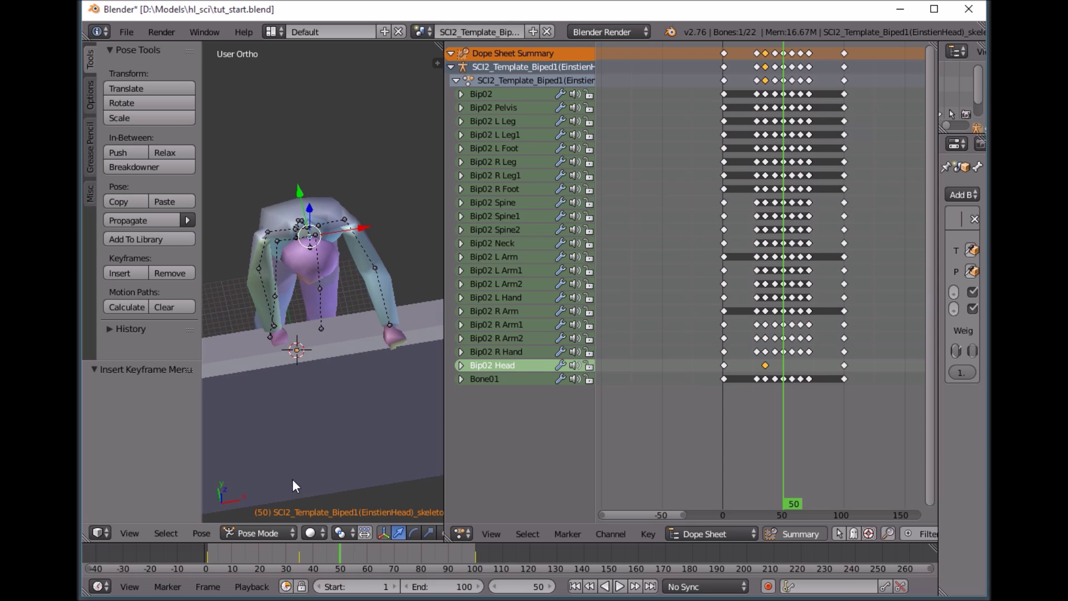
key("r")
key("r")
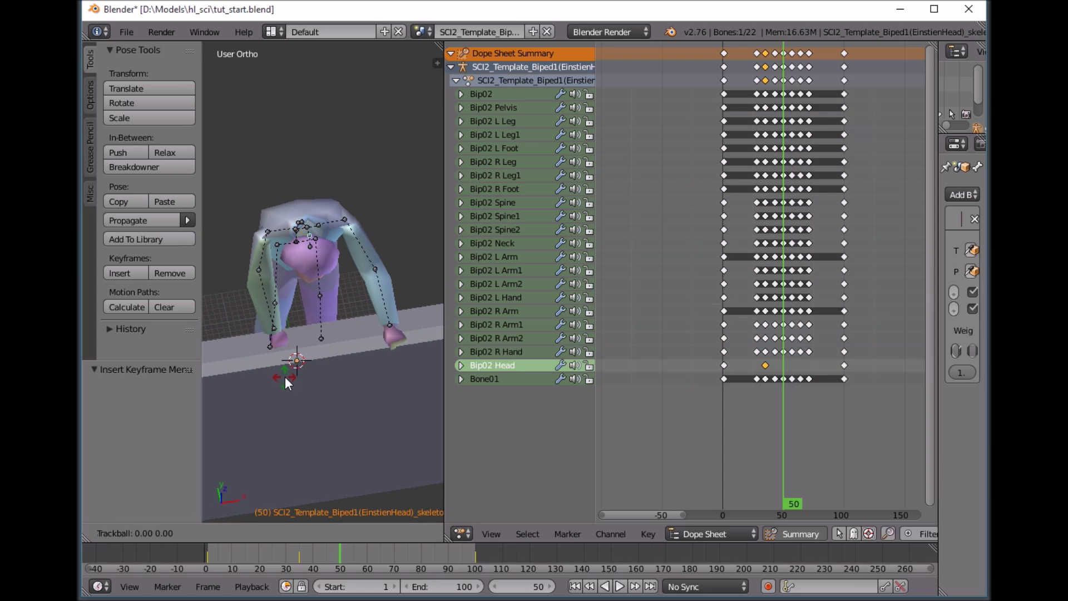
left_click(295, 377)
middle_click_drag(296, 378, 275, 301)
key("r")
key("r")
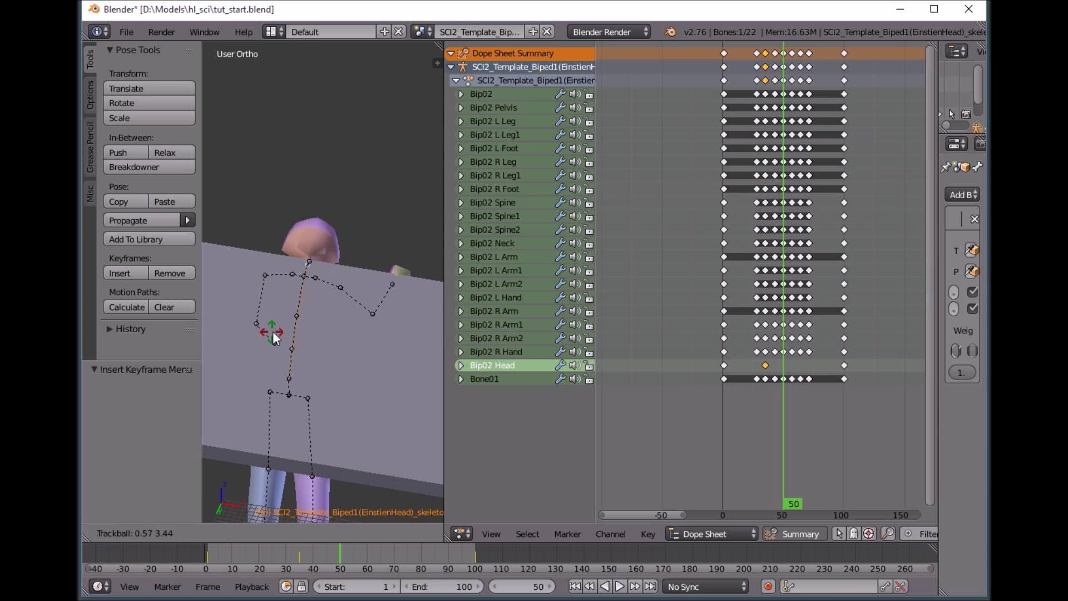
left_click(285, 331)
middle_click_drag(313, 315, 290, 380)
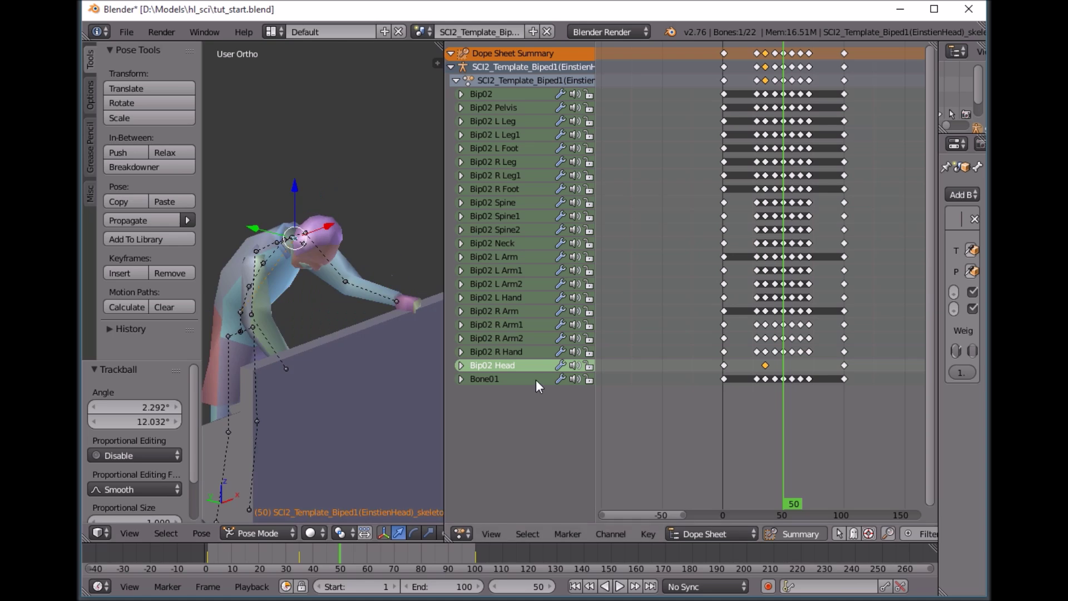
middle_click_drag(357, 416, 391, 387)
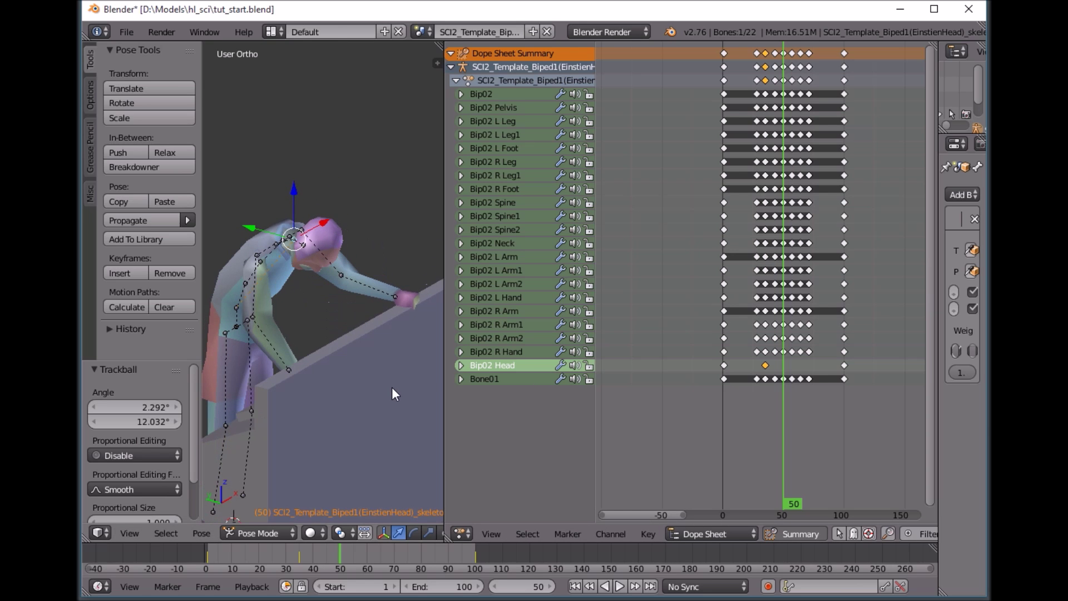
- Key the head bone's LocRot at frame 50 and widen the 3D view
key("i")
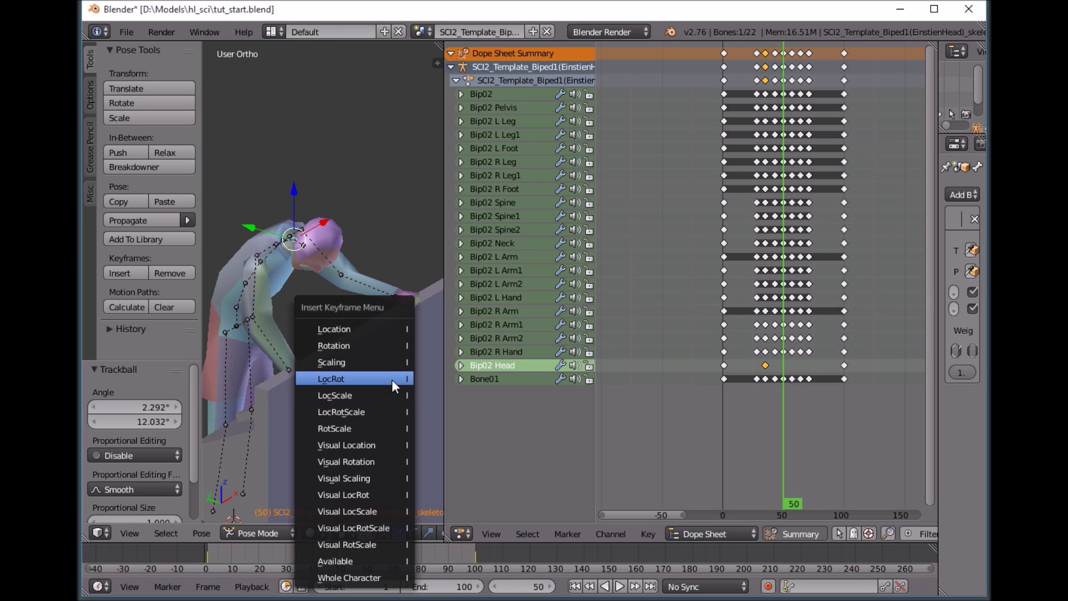
left_click(391, 379)
middle_click_drag(391, 379, 353, 368)
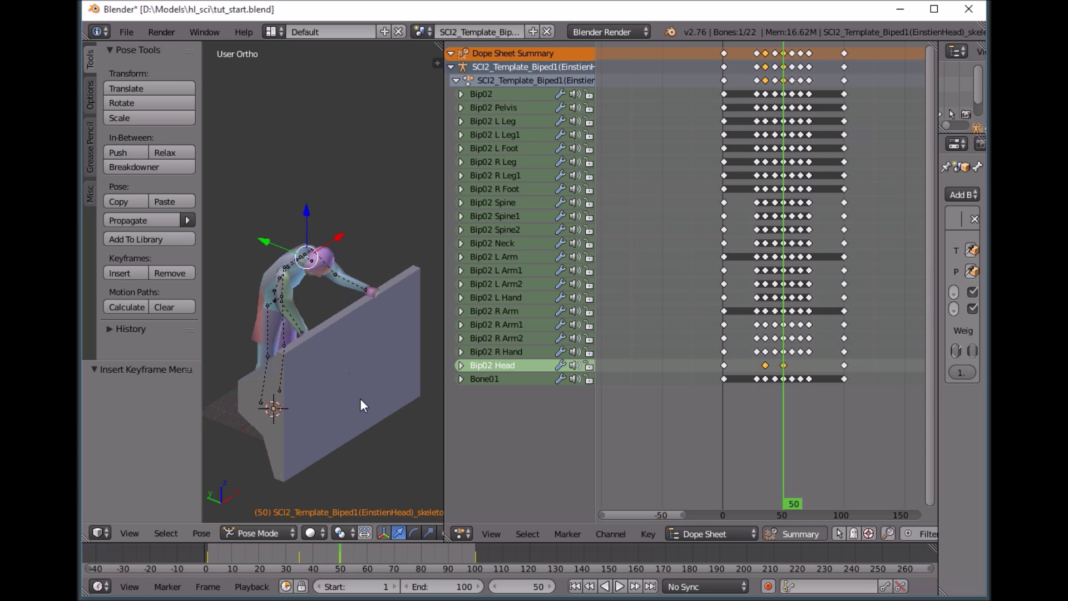
left_click_drag(445, 377, 734, 385)
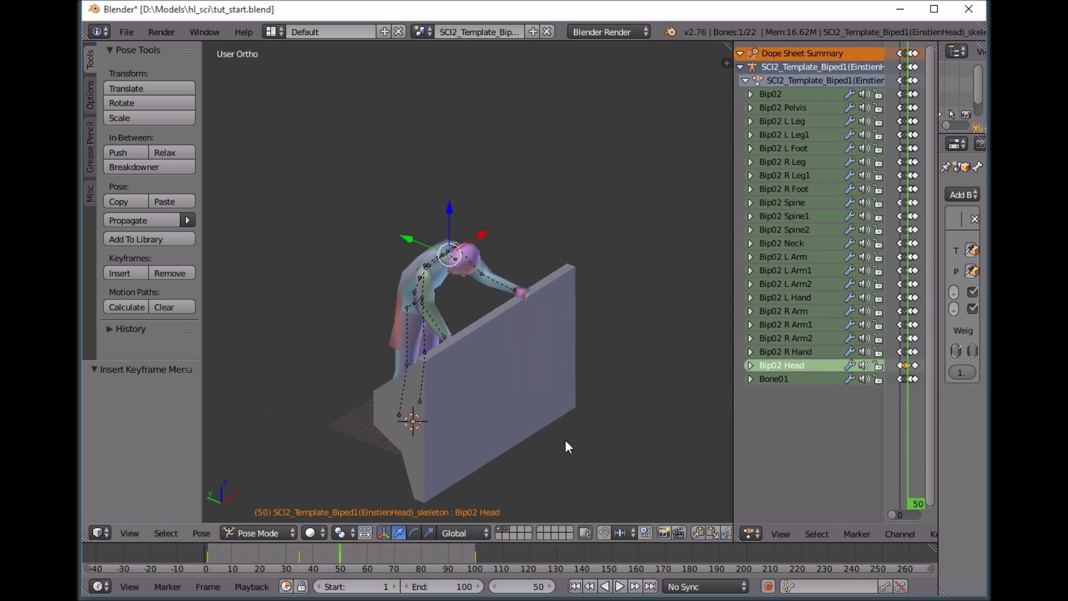
- With all bones deselected, play the lean and orbit to watch it from side and rear
middle_click_drag(565, 440, 398, 409)
key("a")
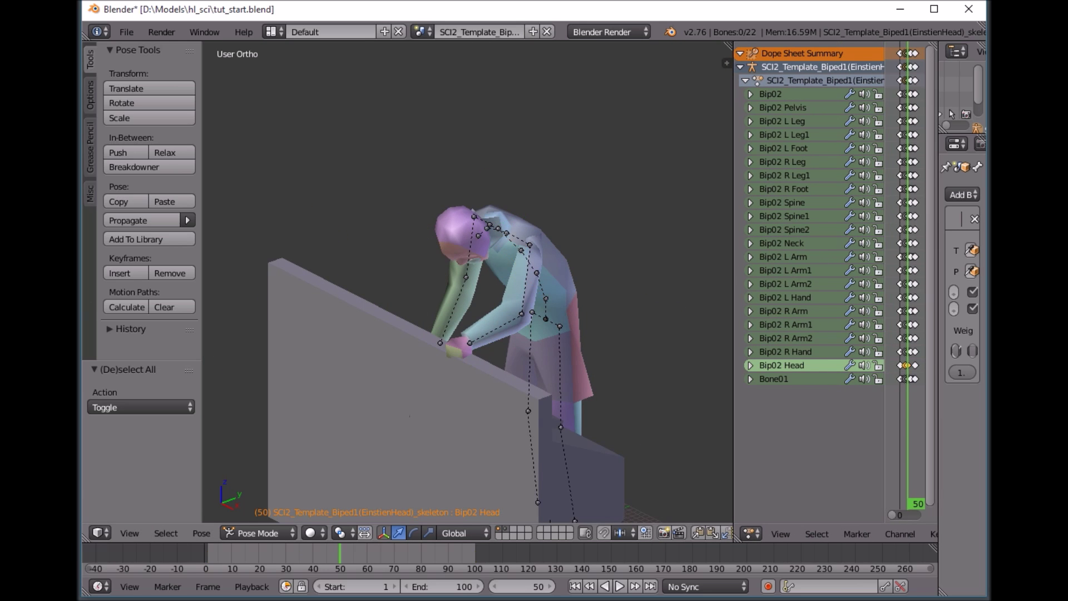
left_click(618, 586)
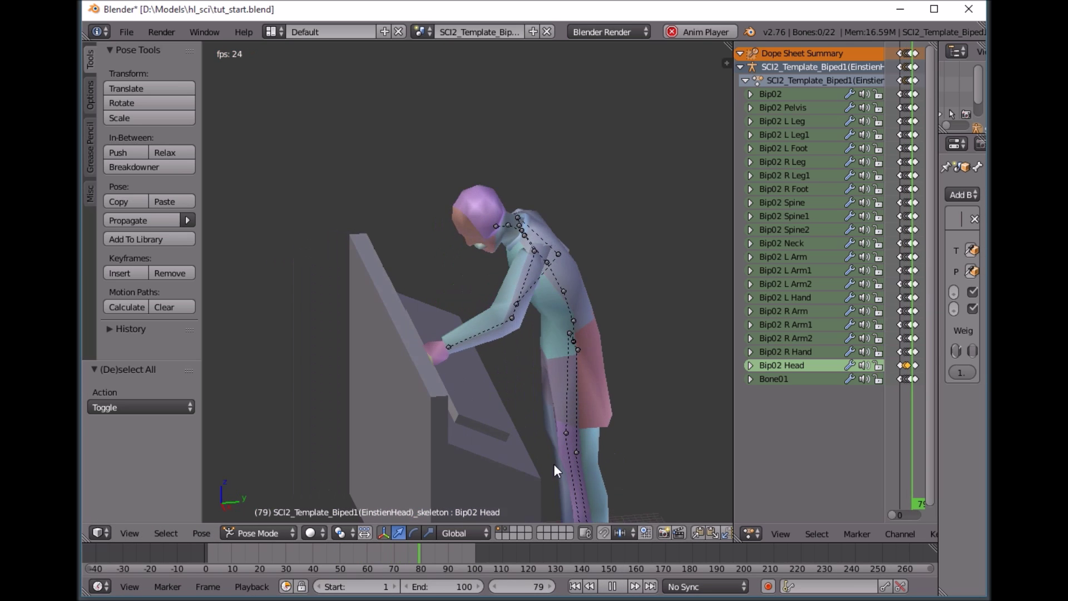
middle_click_drag(554, 469, 656, 482)
scroll(608, 472, "up", 2)
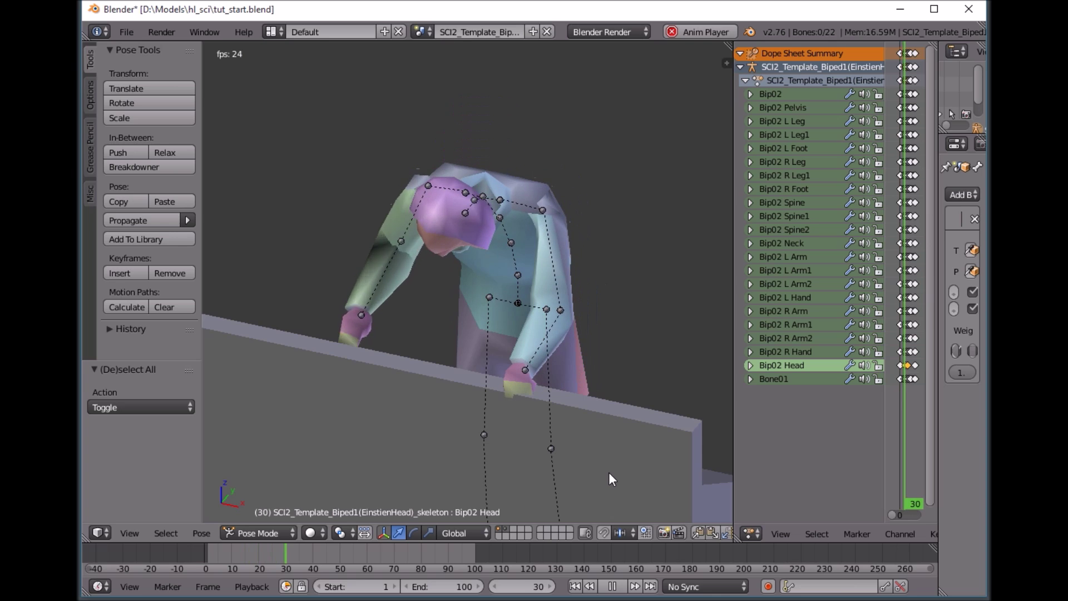
middle_click_drag(621, 474, 460, 420)
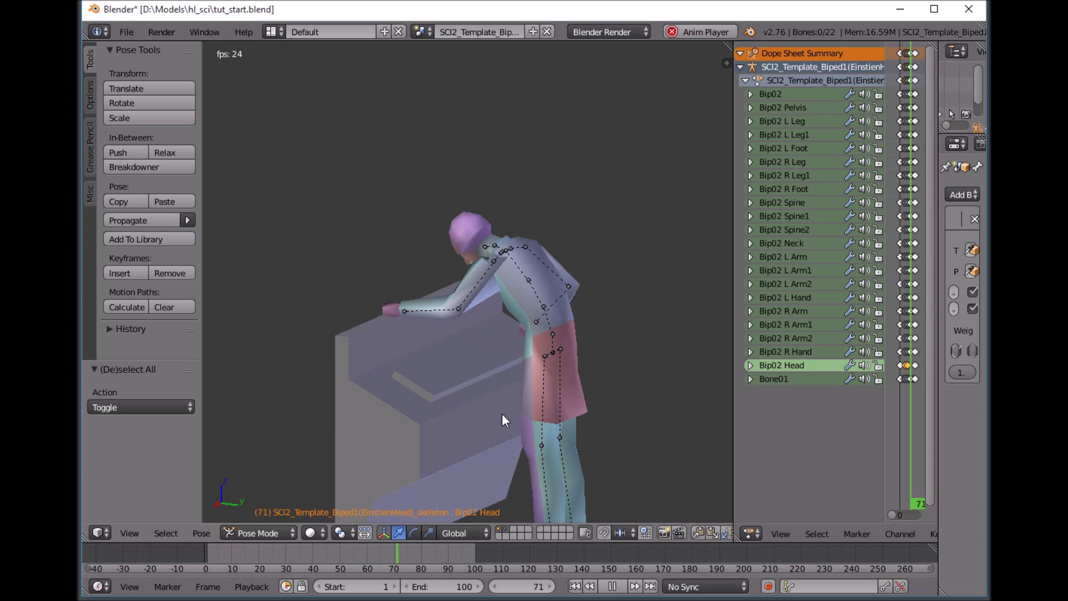
middle_click_drag(576, 405, 386, 400)
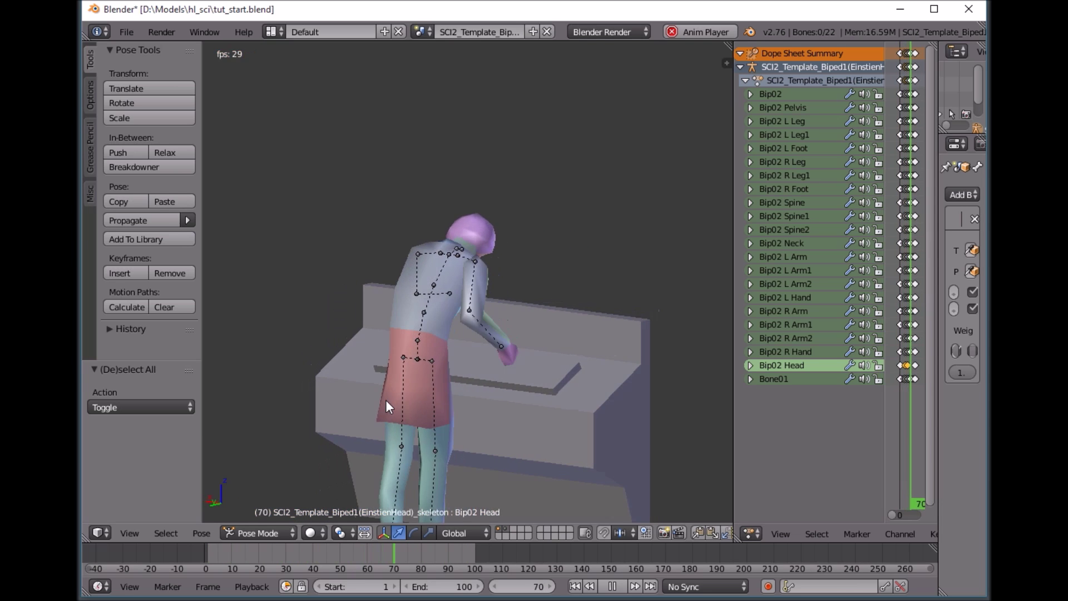
middle_click_drag(585, 395, 394, 377)
scroll(490, 422, "up", 3)
scroll(500, 434, "down", 3)
scroll(396, 374, "down", 2)
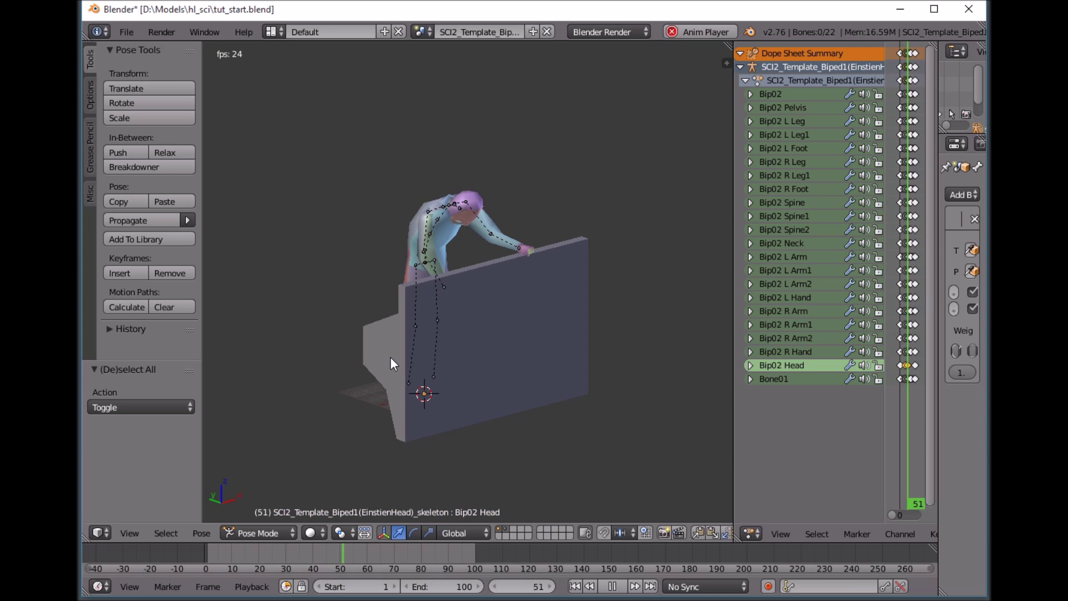
scroll(391, 361, "down", 1)
- Switch the Dope Sheet to Action Editor and rename the action 'keypad_lean'
left_click_drag(734, 430, 397, 431)
left_click(649, 533)
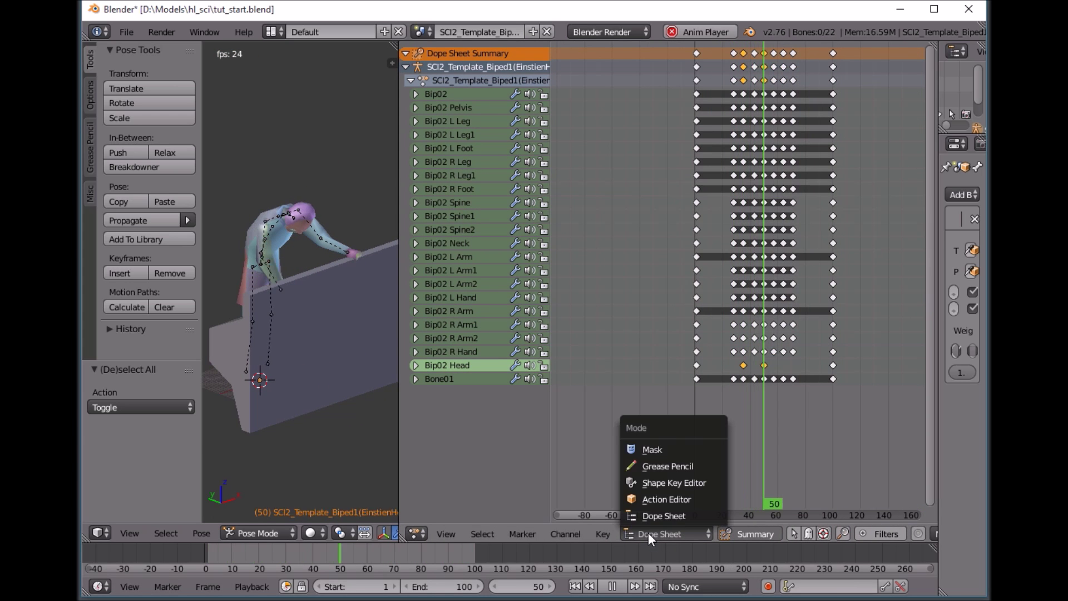
left_click(656, 500)
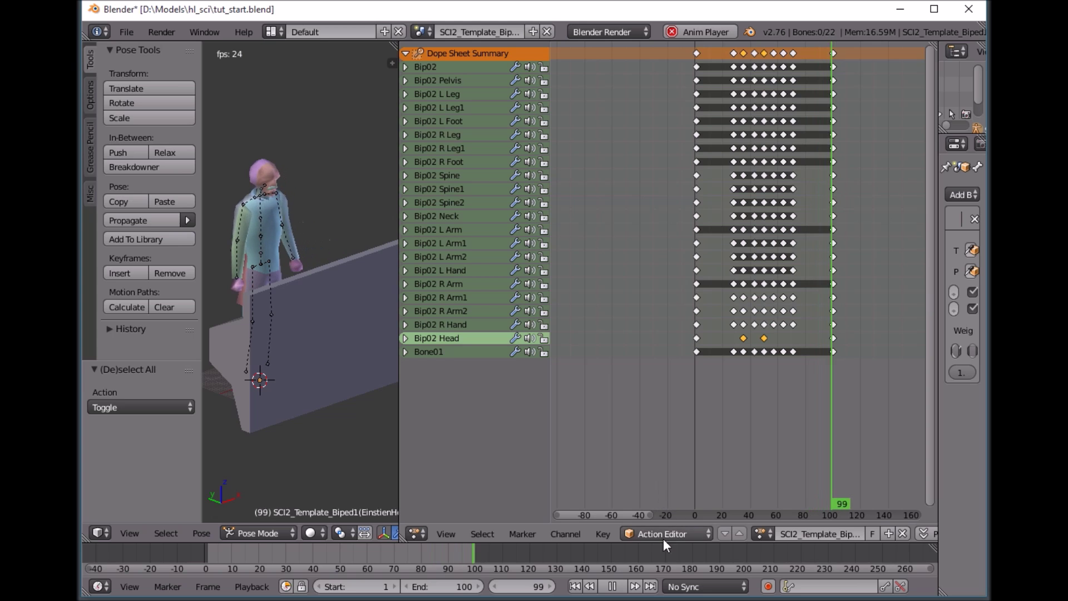
left_click(797, 534)
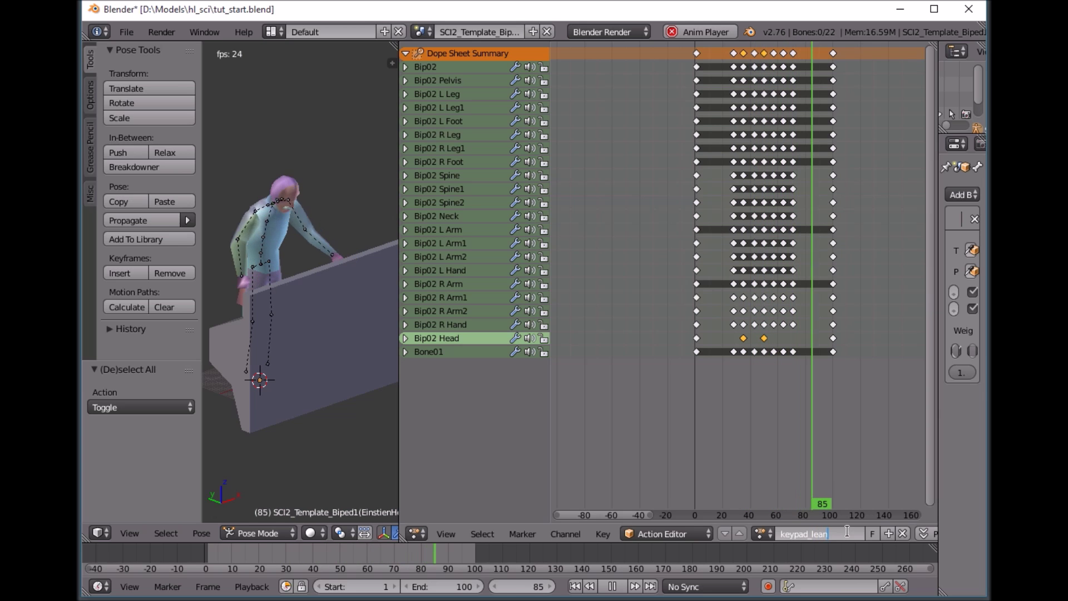
key("Return")
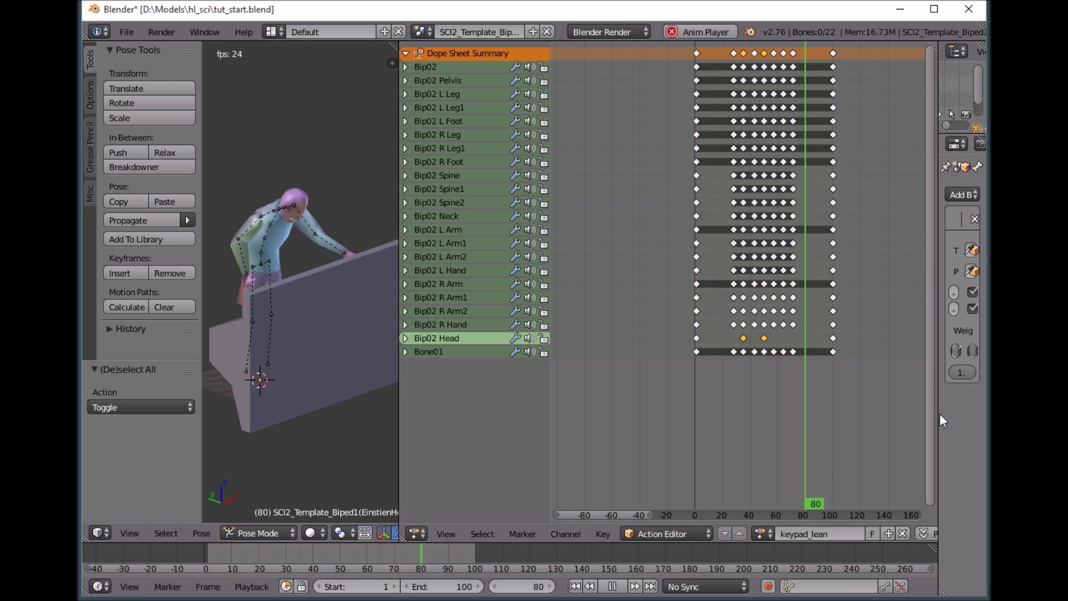
- Switch the Source Engine export format to SMD and untick the SCI2 and SCI3 templates, leaving keypad_lean.smd
left_click_drag(938, 421, 677, 453)
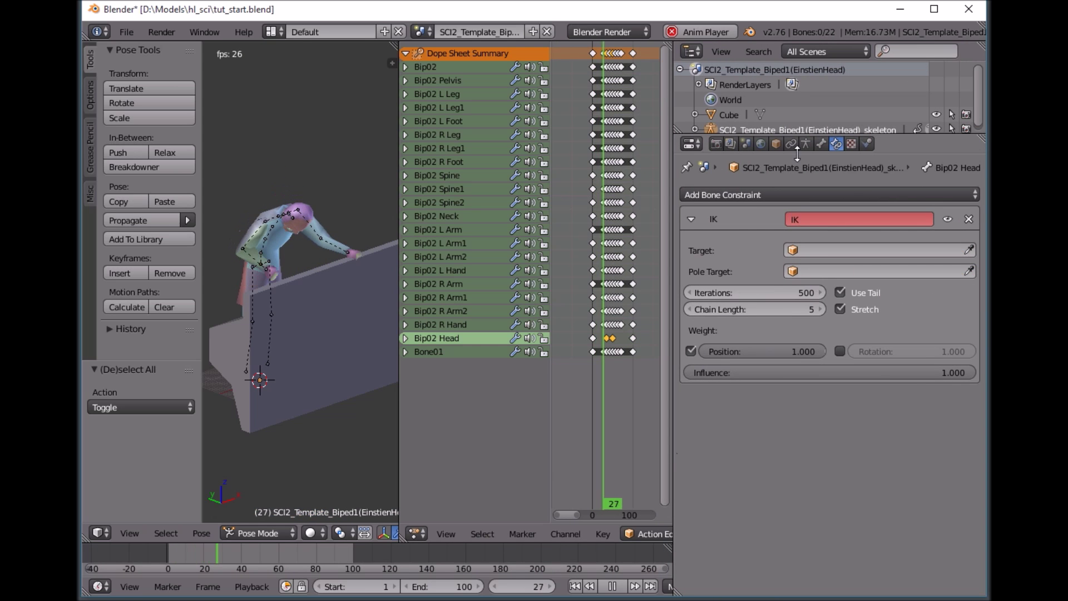
left_click(776, 145)
left_click(746, 145)
scroll(854, 459, "down", 5)
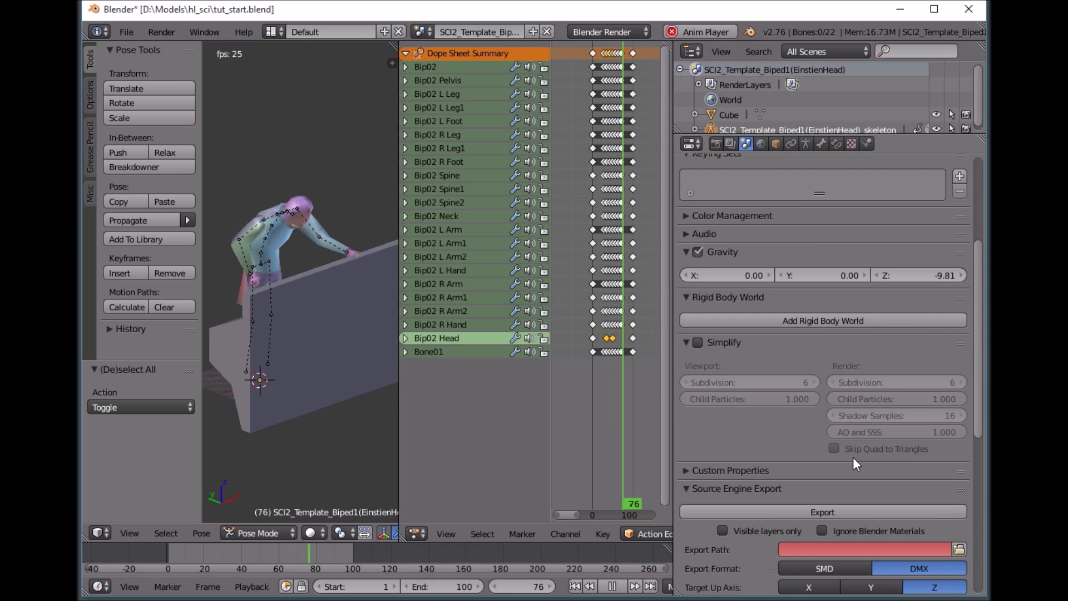
scroll(854, 458, "down", 12)
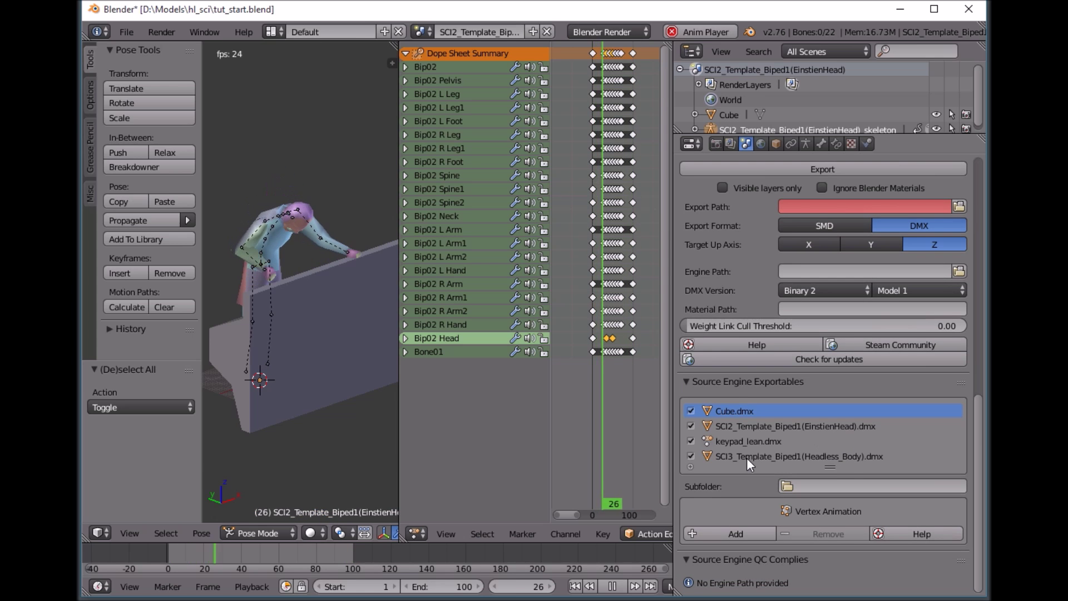
left_click(836, 225)
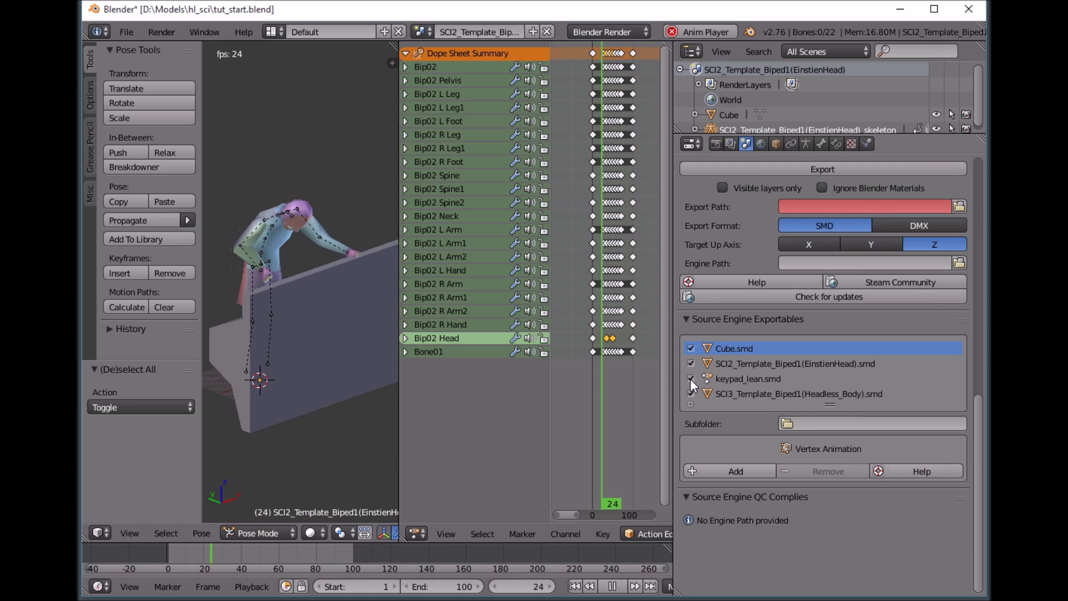
left_click(690, 392)
left_click(693, 362)
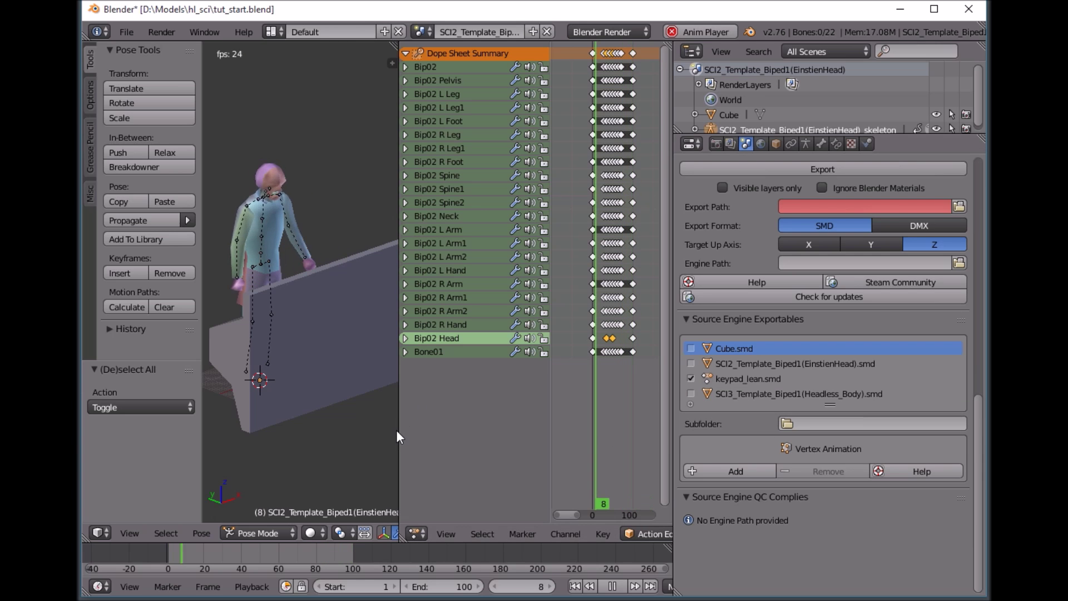
left_click_drag(399, 444, 544, 458)
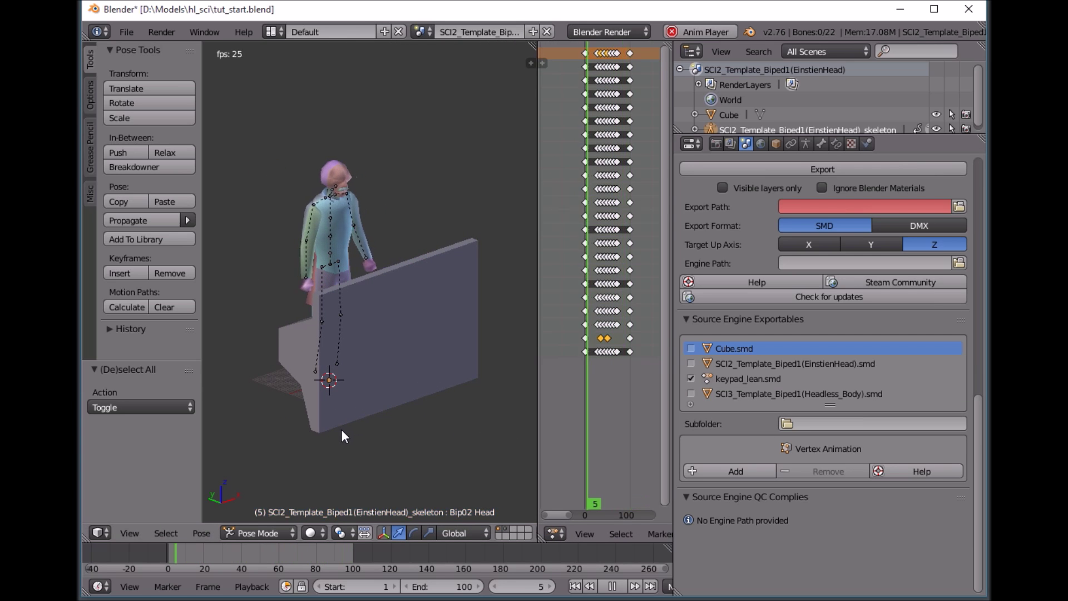
middle_click_drag(342, 429, 494, 433)
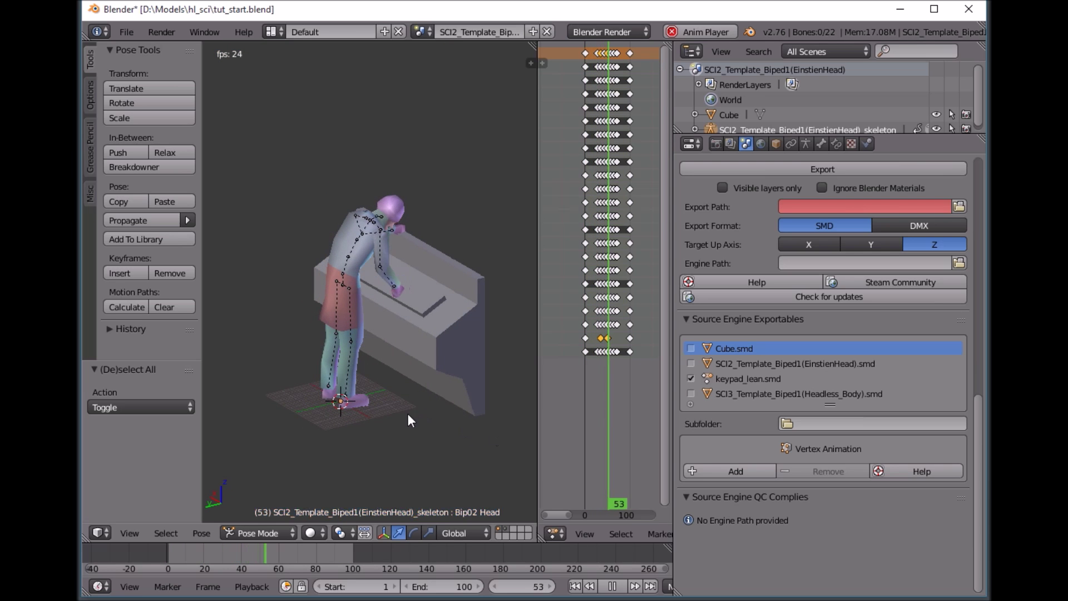
middle_click_drag(408, 415, 362, 411)
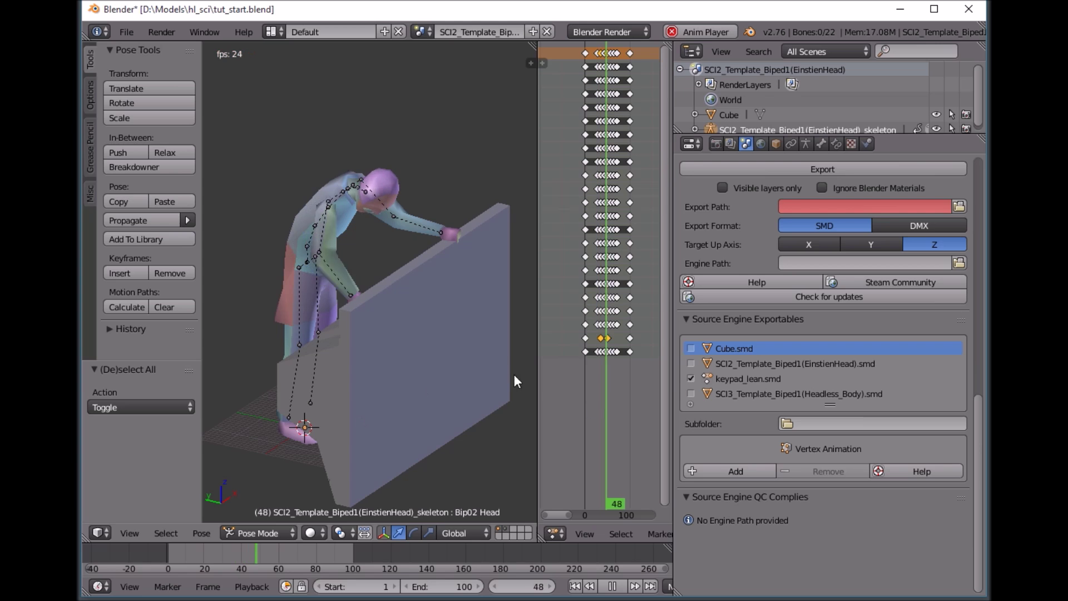
scroll(601, 356, "up", 3)
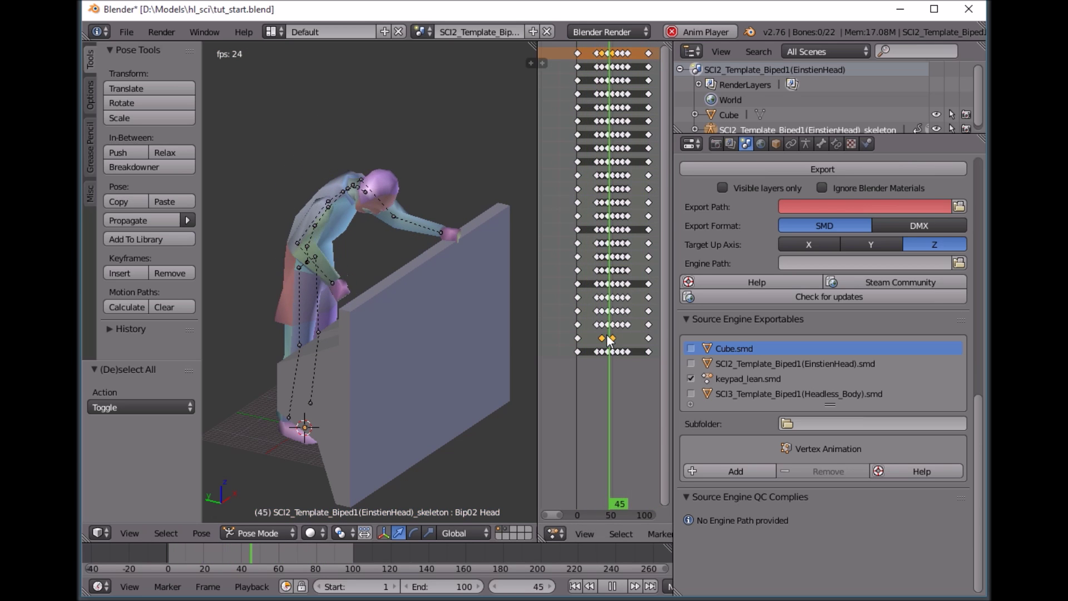
left_click_drag(538, 167, 346, 231)
left_click_drag(501, 240, 385, 266)
scroll(518, 265, "up", 3)
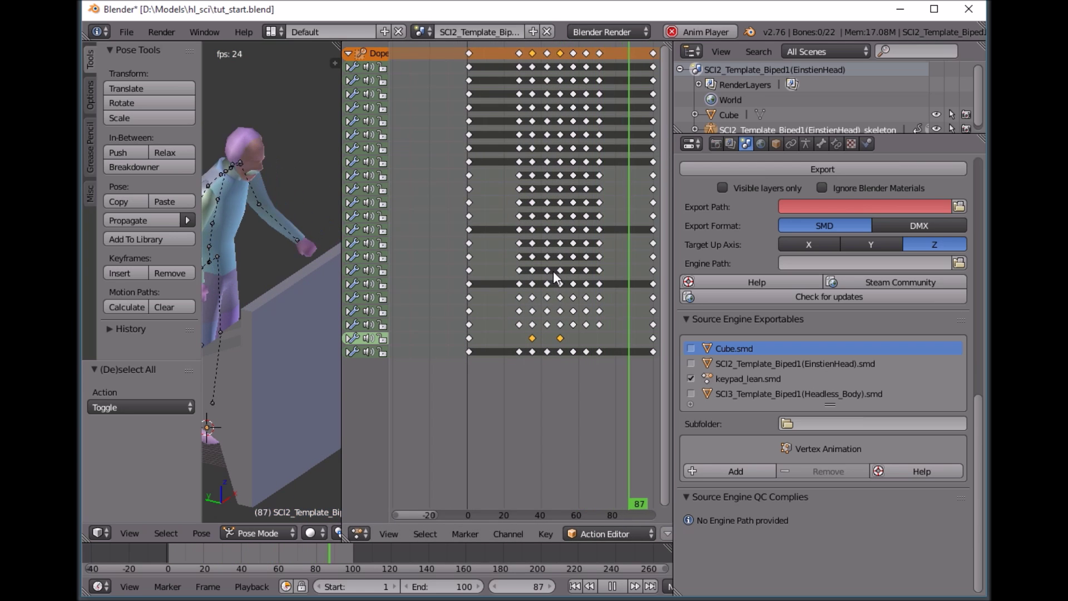
middle_click_drag(554, 272, 517, 272)
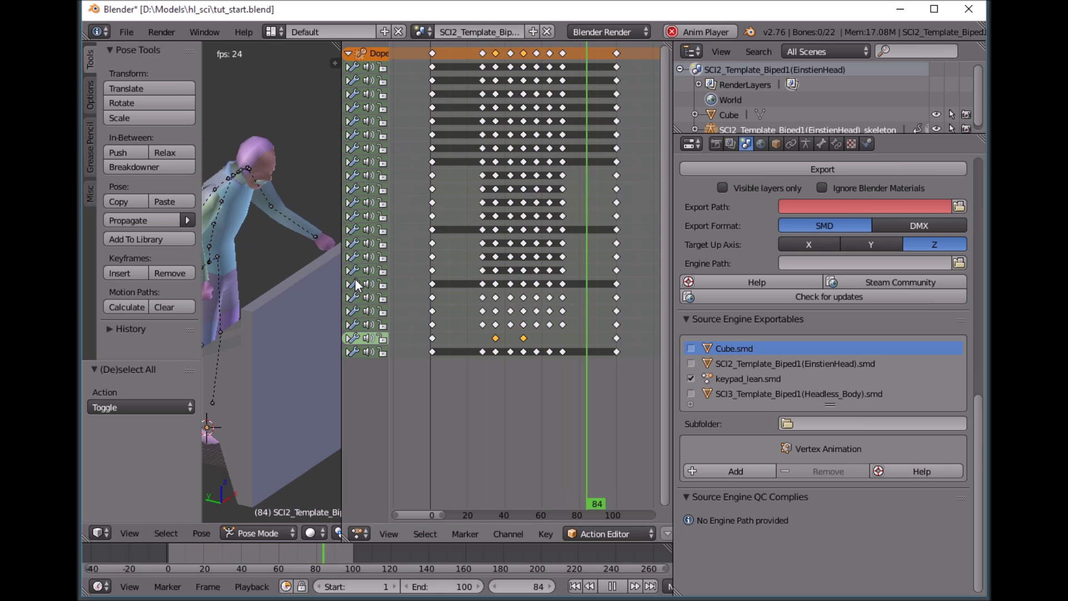
left_click_drag(342, 303, 529, 306)
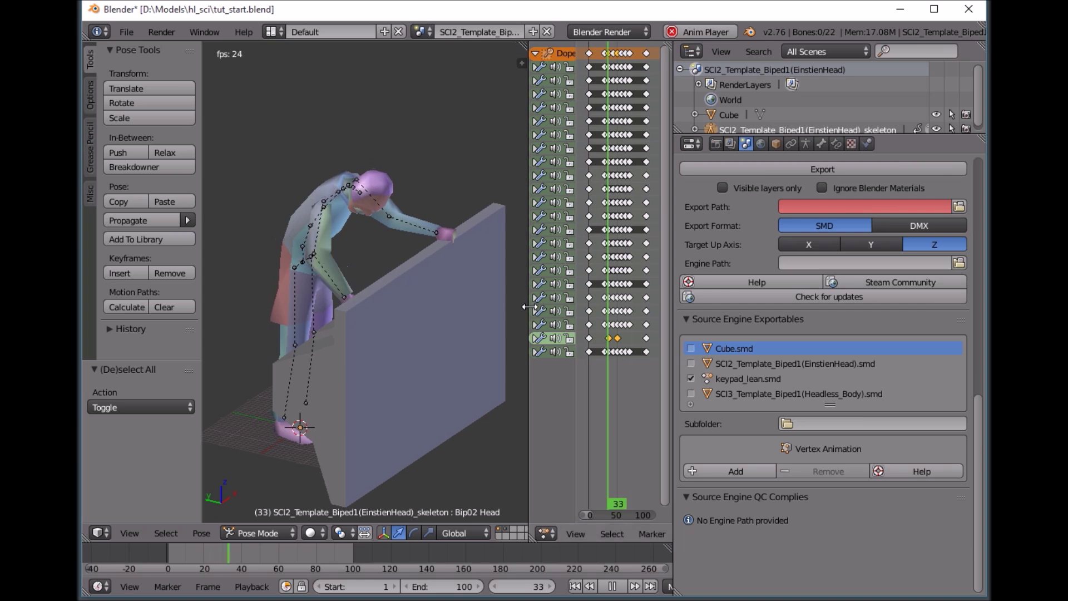
middle_click_drag(436, 317, 333, 395)
middle_click_drag(398, 392, 401, 342)
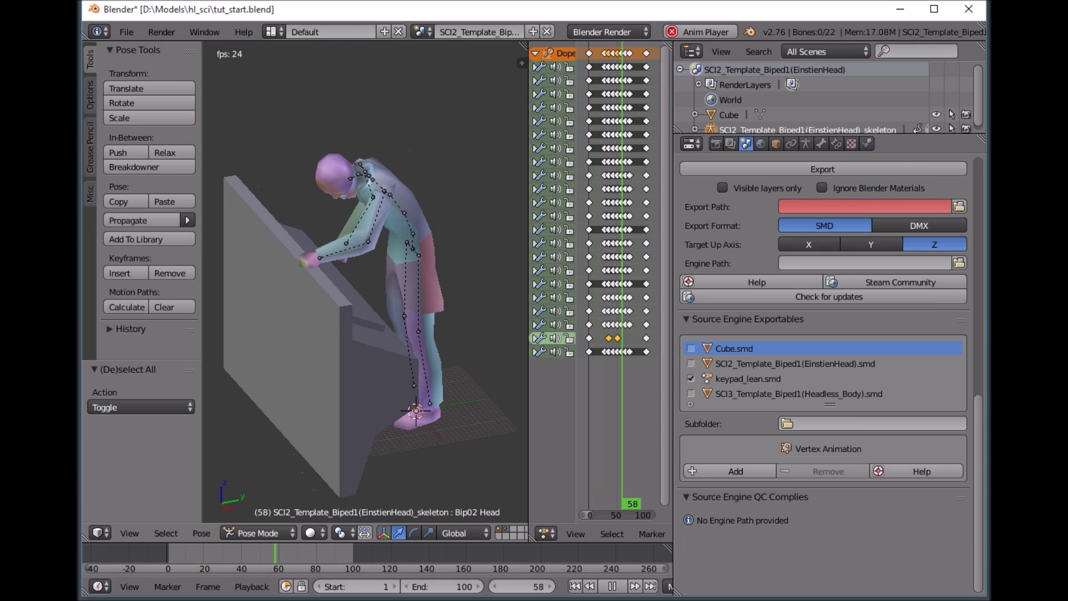